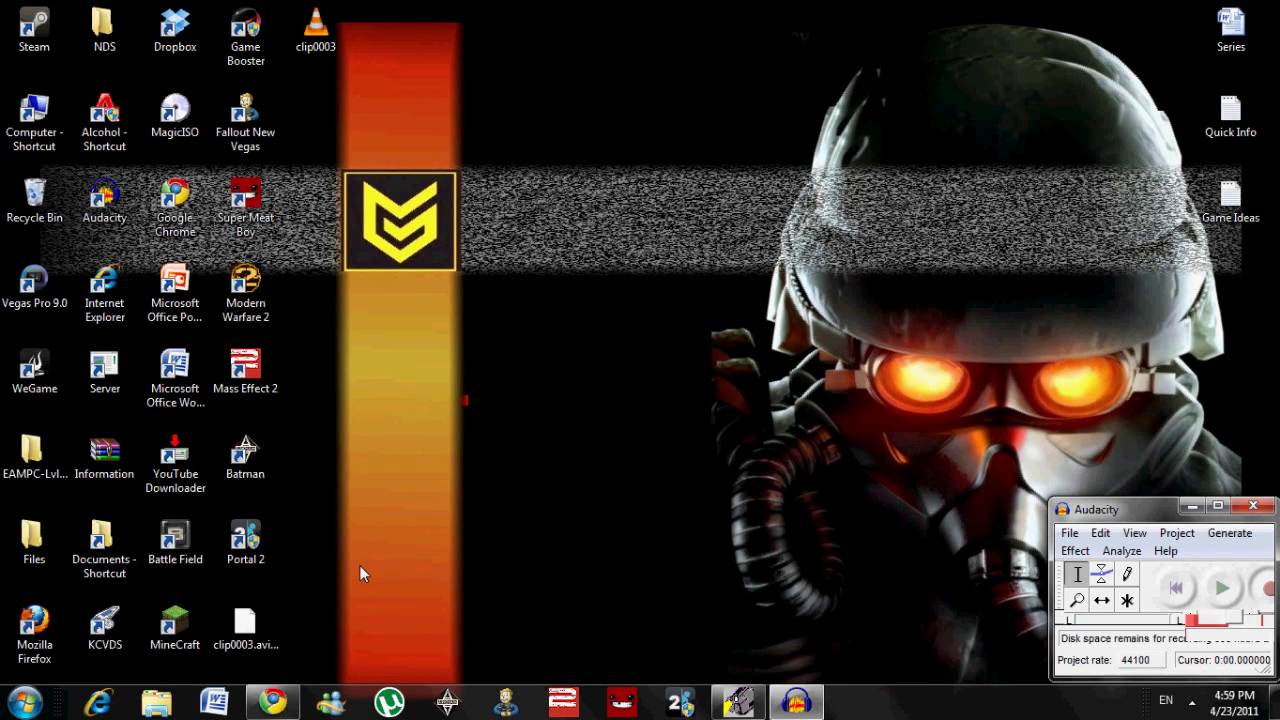
Refresh the desktop and bring up Chrome on the Facepunch 'How to create Portal 2 maps' thread
right_click(614, 338)
click(672, 389)
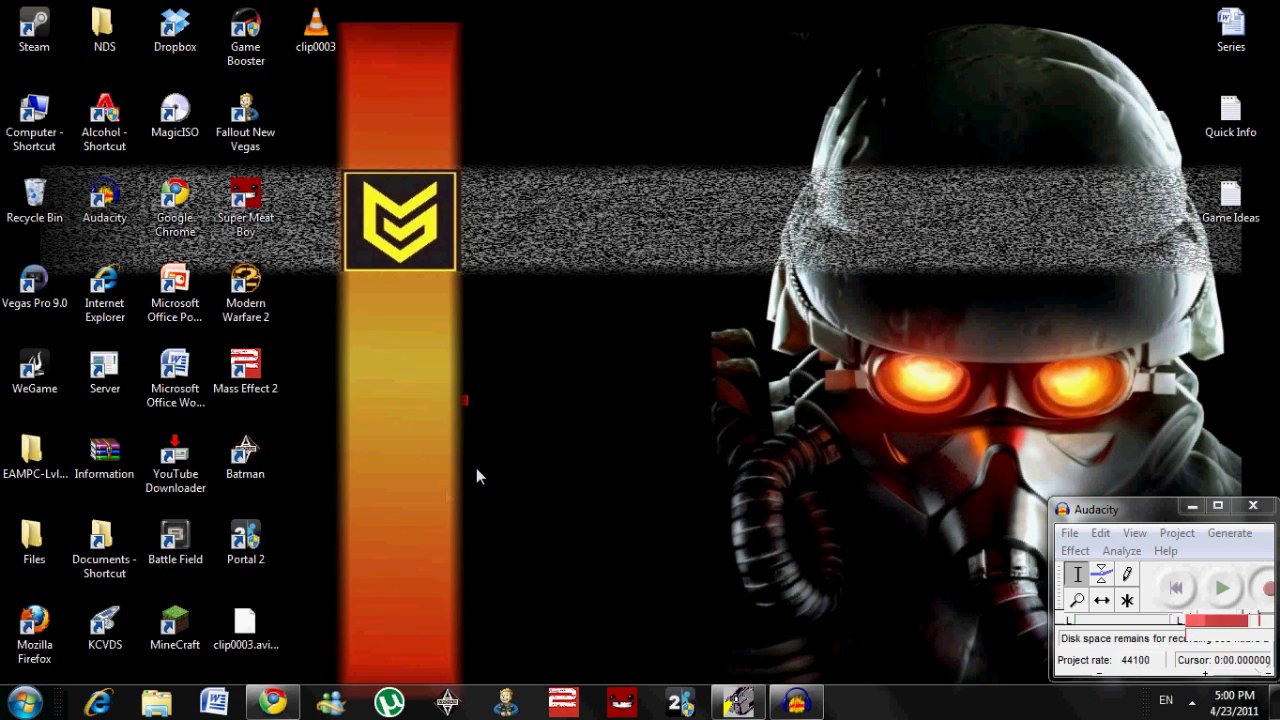
click(272, 703)
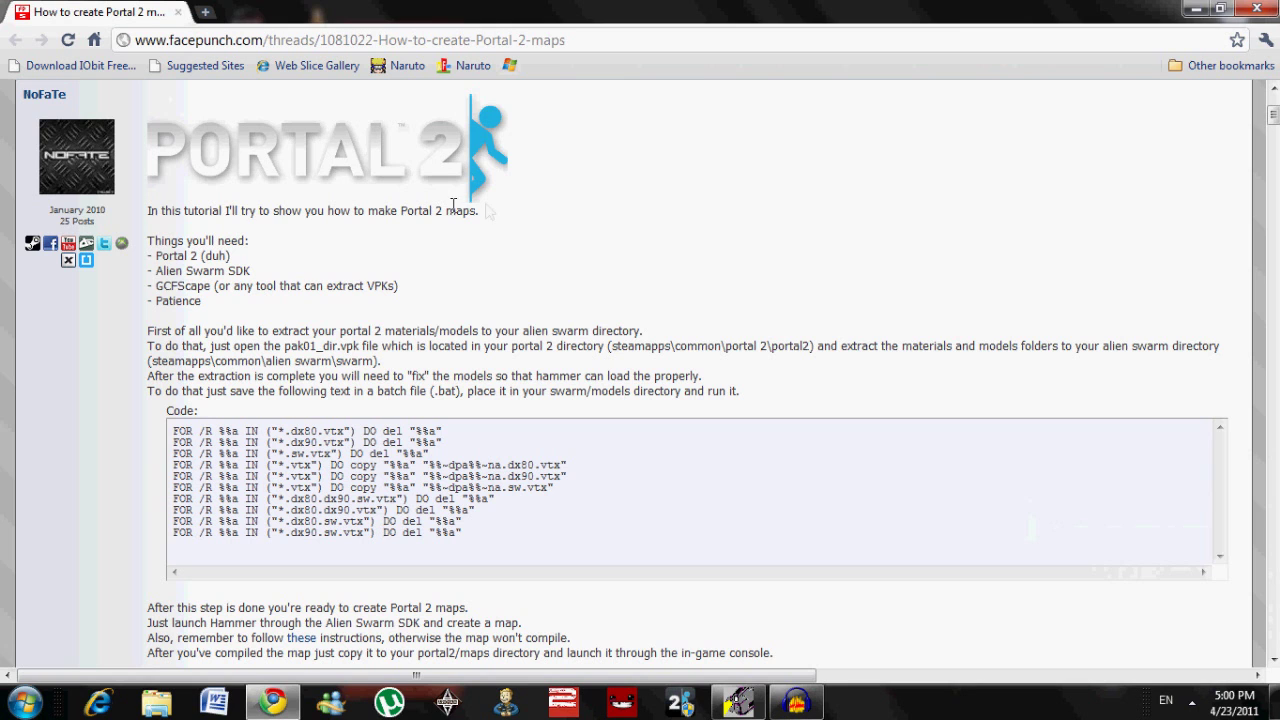
Scroll the tutorial and highlight its requirements list down to the code label
scroll(153, 178, up, 1)
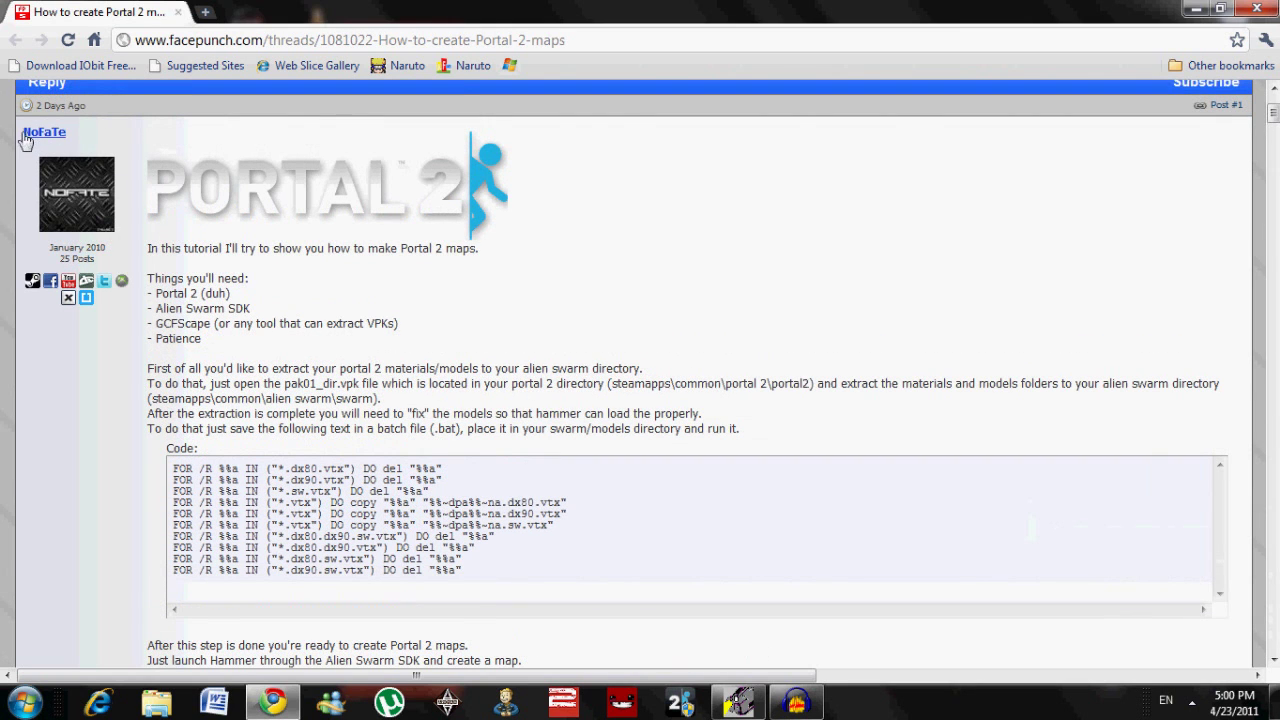
scroll(730, 222, up, 1)
scroll(730, 222, down, 3)
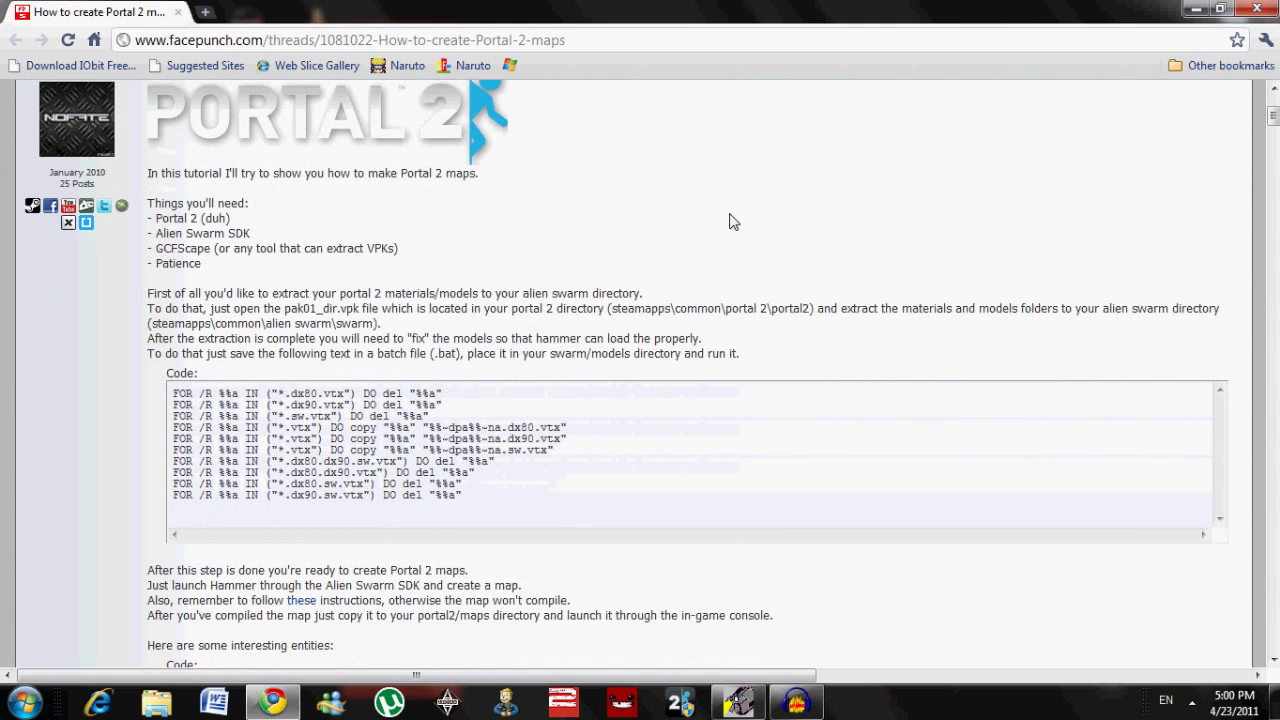
scroll(730, 222, up, 1)
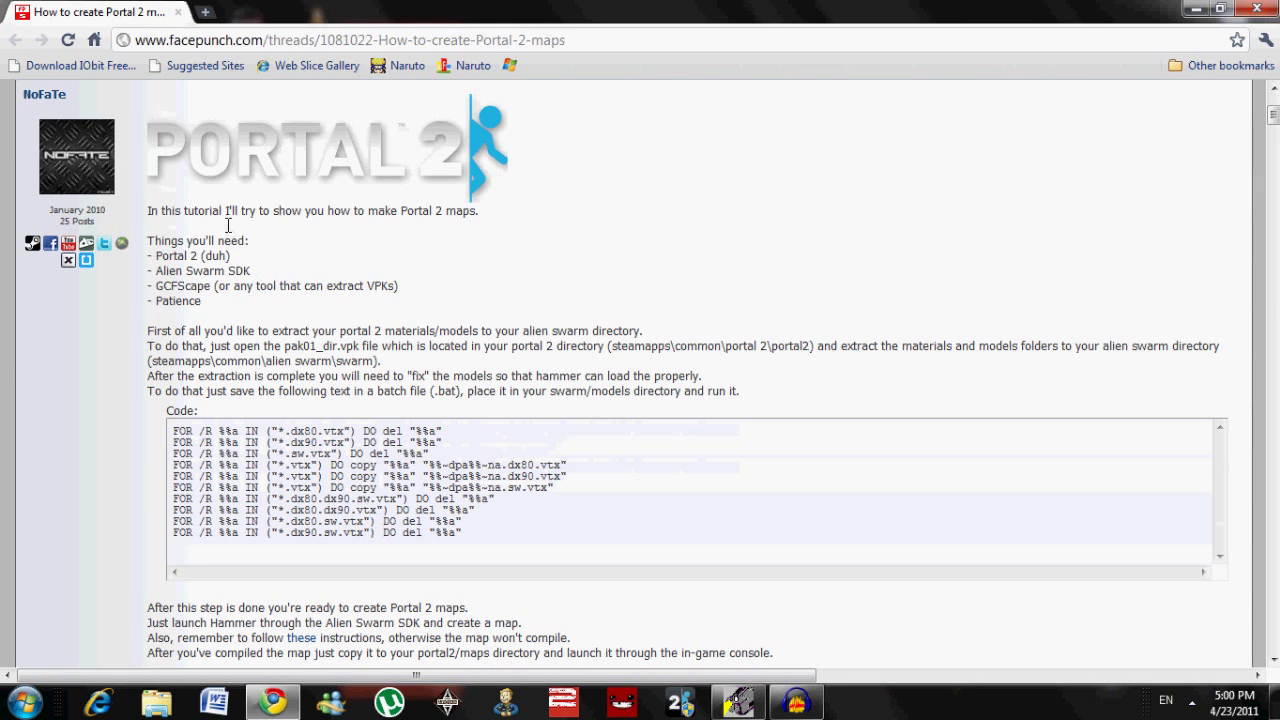
drag(228, 224, 218, 388)
click(199, 210)
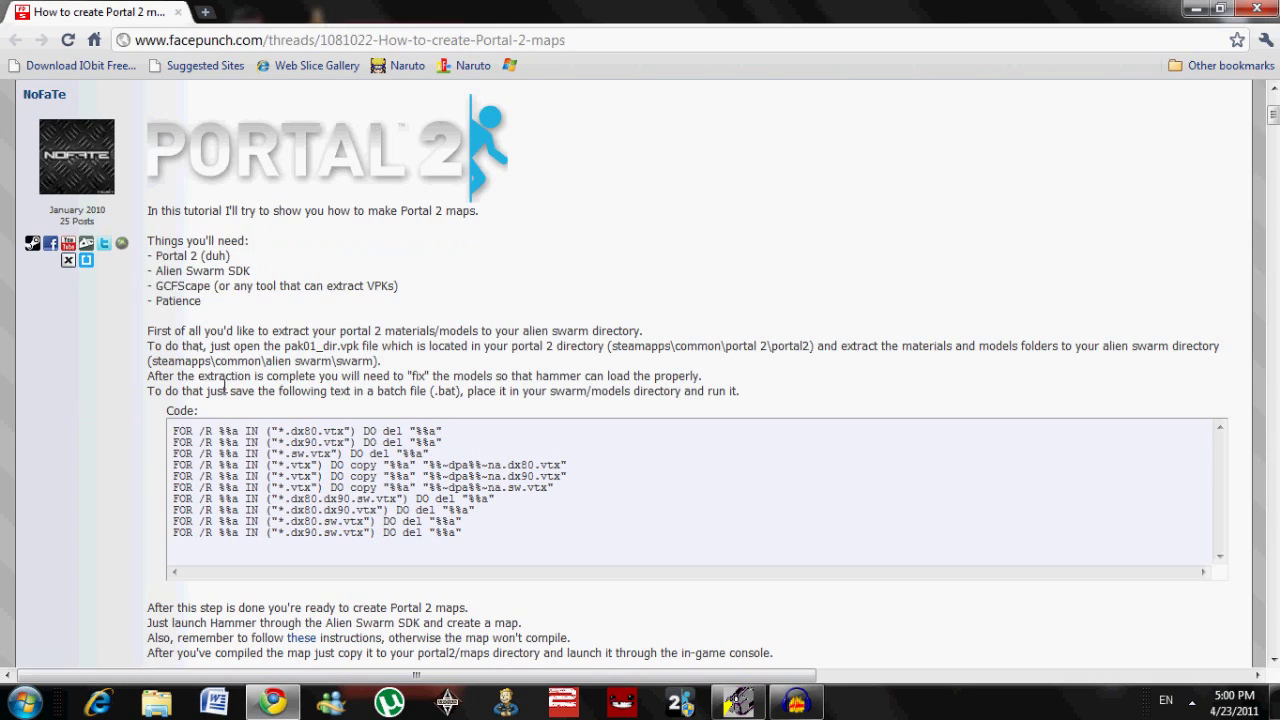
Highlight the 'Things you'll need' heading, then the 'Portal 2 (duh)' and Alien Swarm SDK requirements
scroll(672, 200, down, 3)
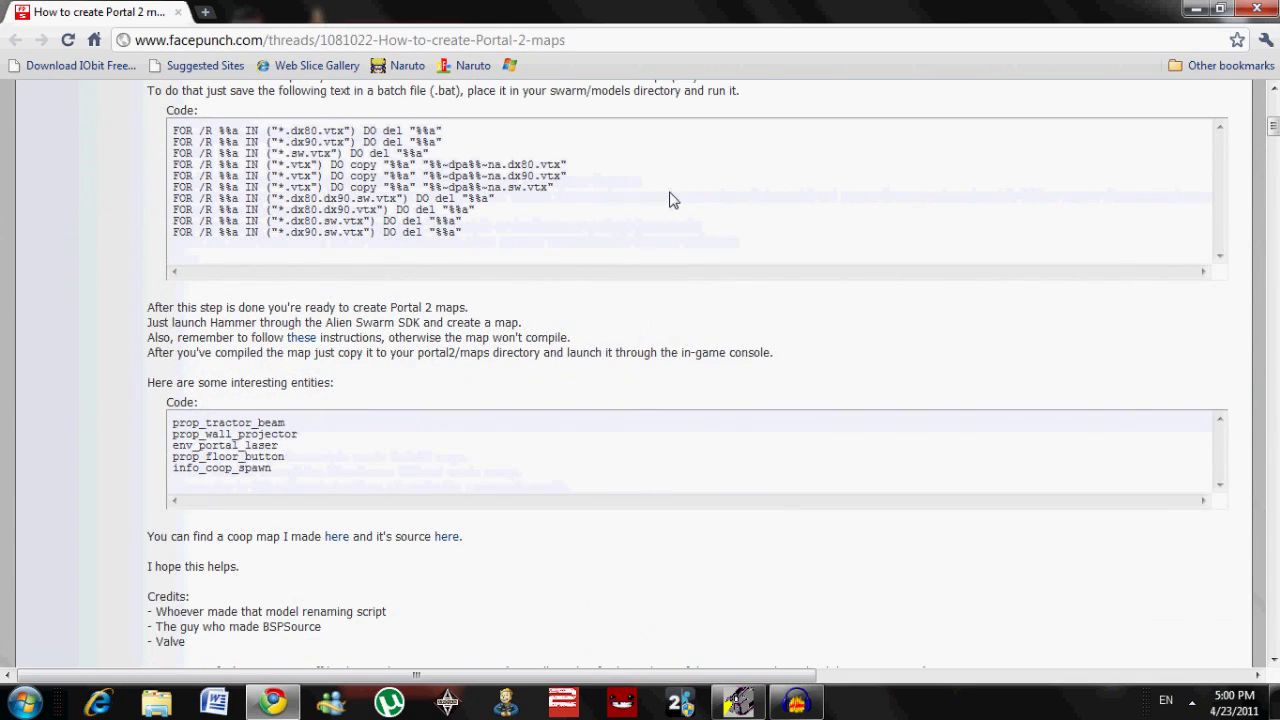
scroll(672, 200, down, 1)
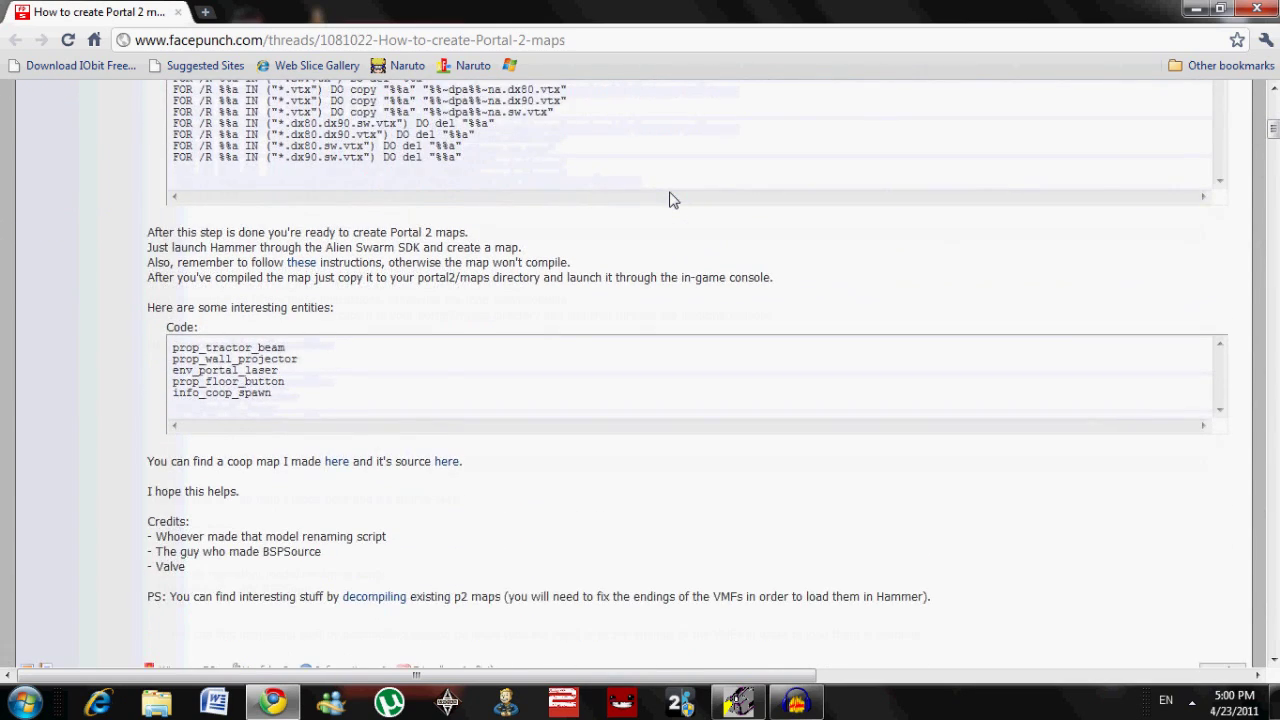
scroll(672, 200, up, 5)
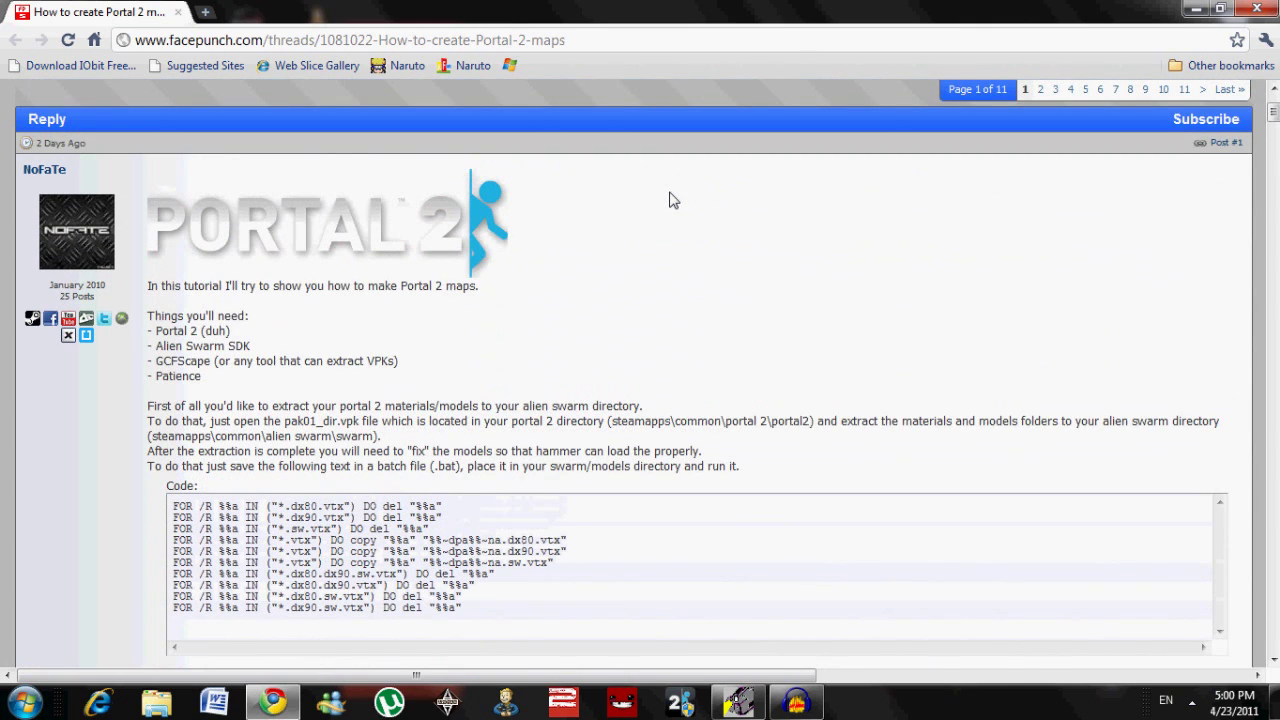
drag(147, 322, 295, 313)
click(305, 323)
scroll(303, 318, down, 2)
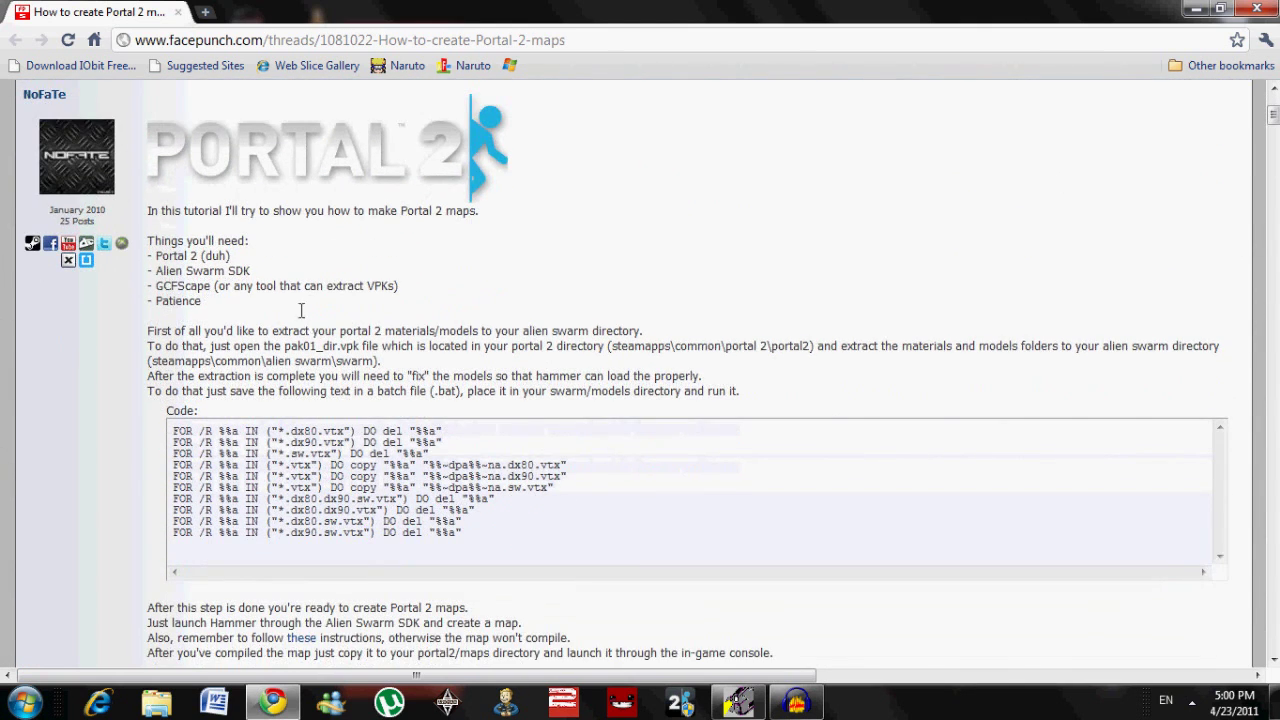
drag(152, 256, 236, 258)
click(249, 264)
triple_click(249, 262)
click(293, 277)
drag(256, 272, 169, 282)
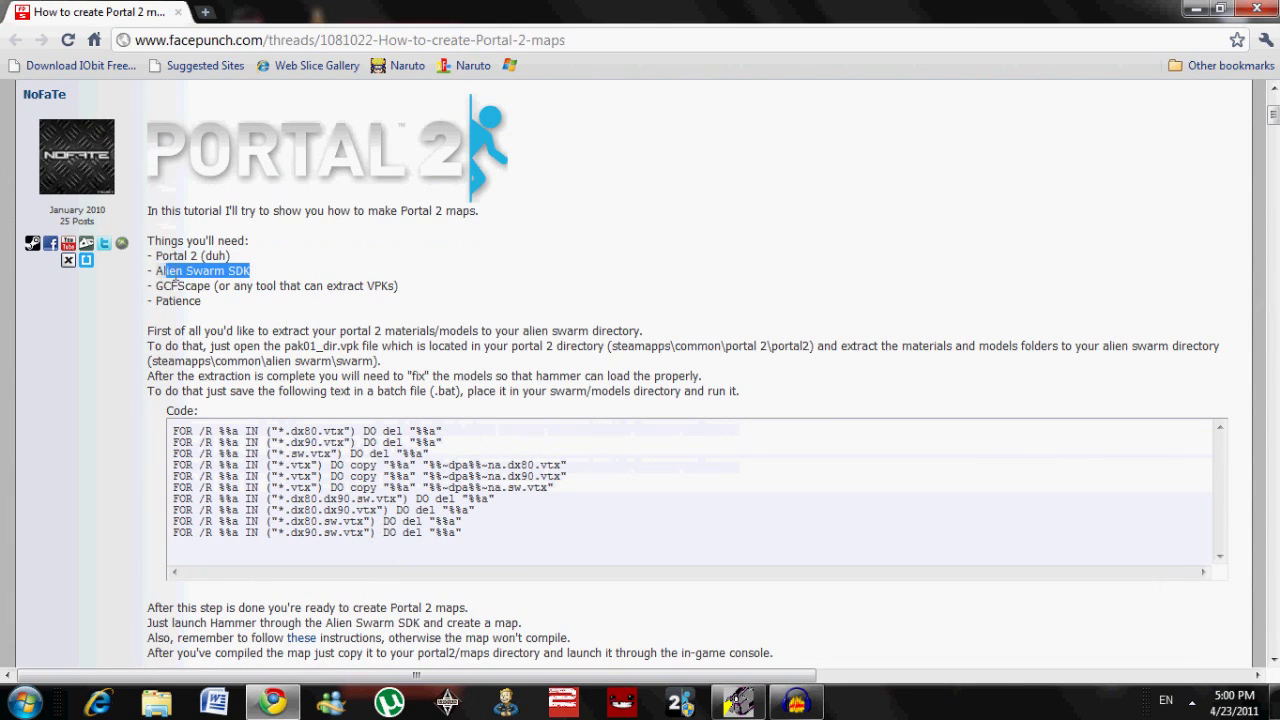
click(249, 277)
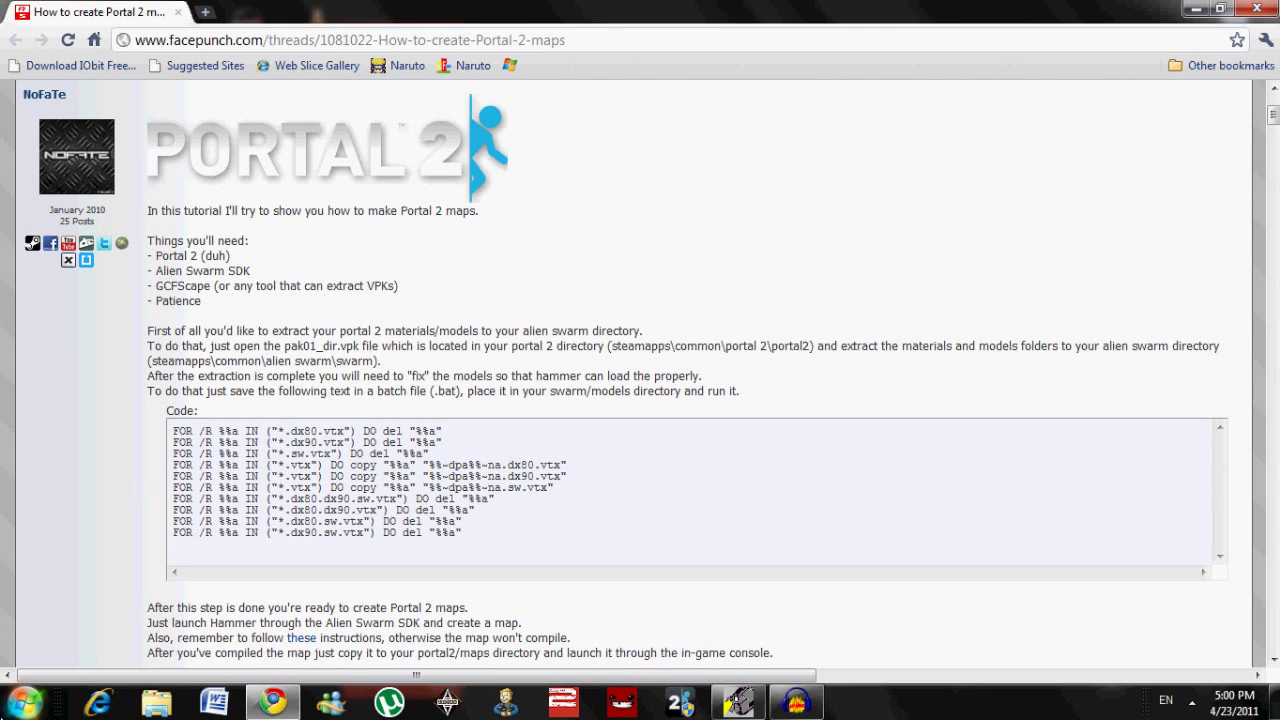
Launch Steam by searching 'steam' from the Start menu
click(24, 703)
text(steam)
key(Return)
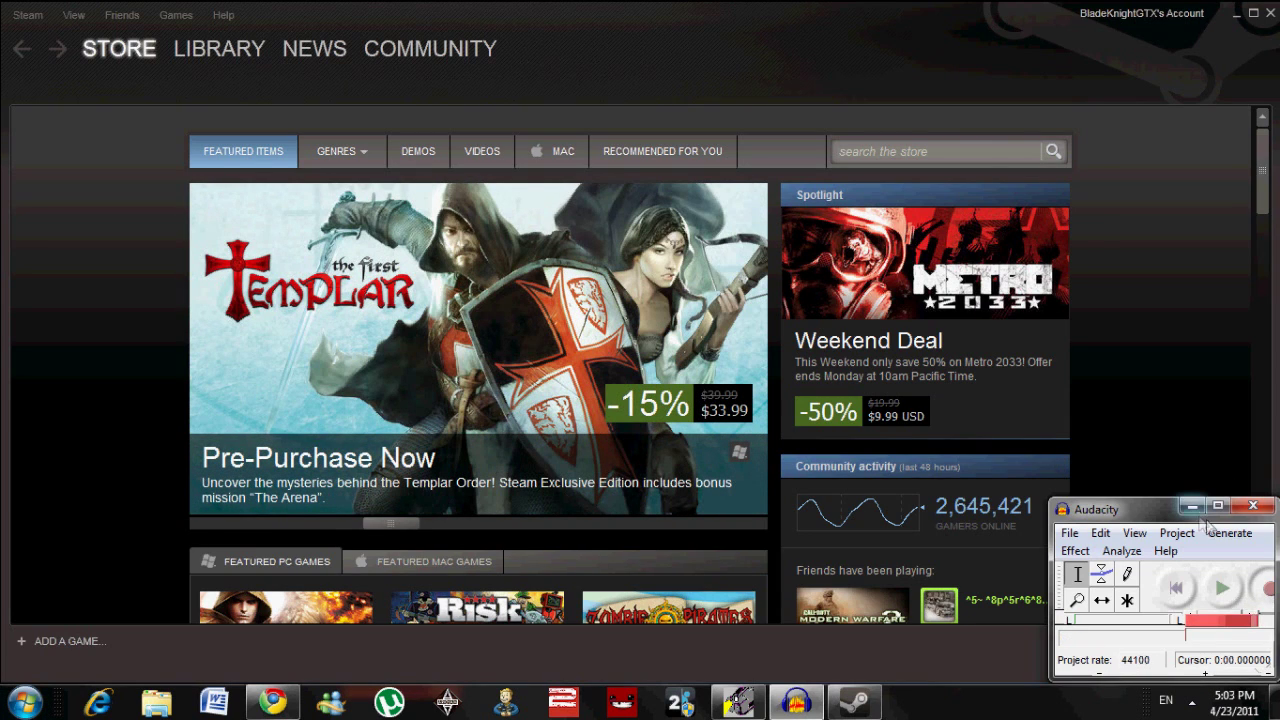
Move Audacity aside and switch Steam's featured banner to Portal 2
click(1192, 506)
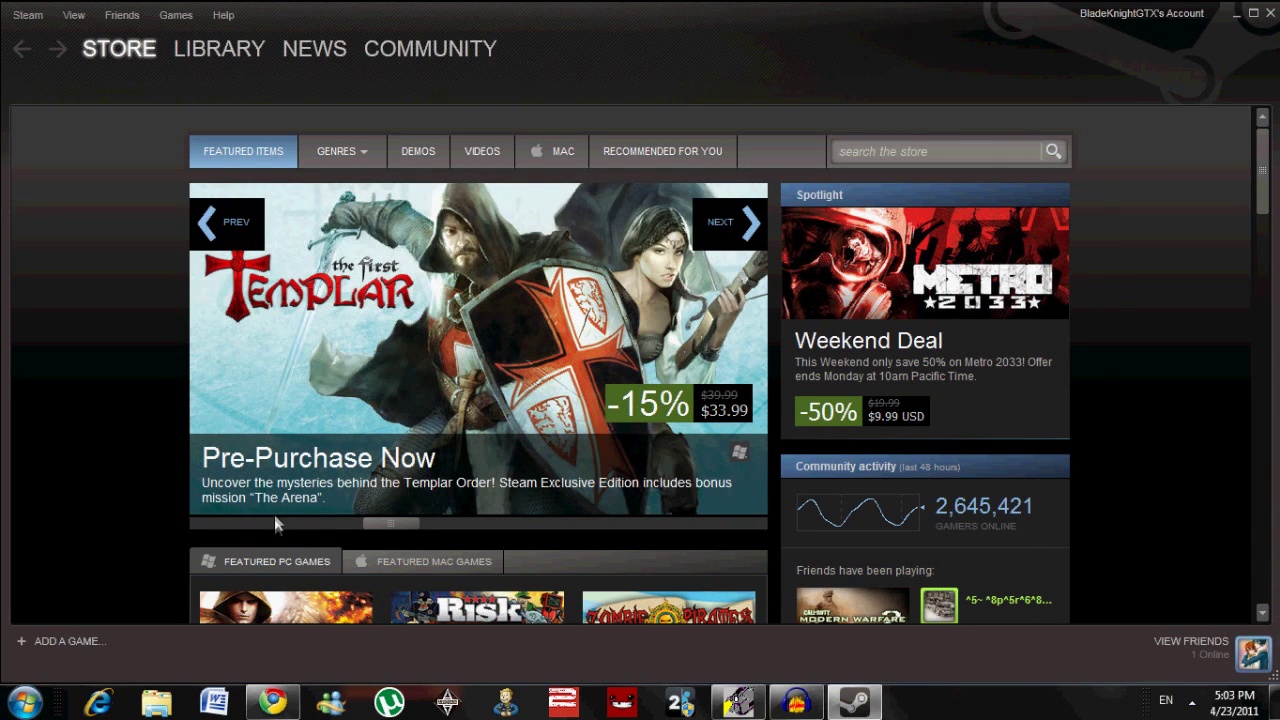
click(222, 524)
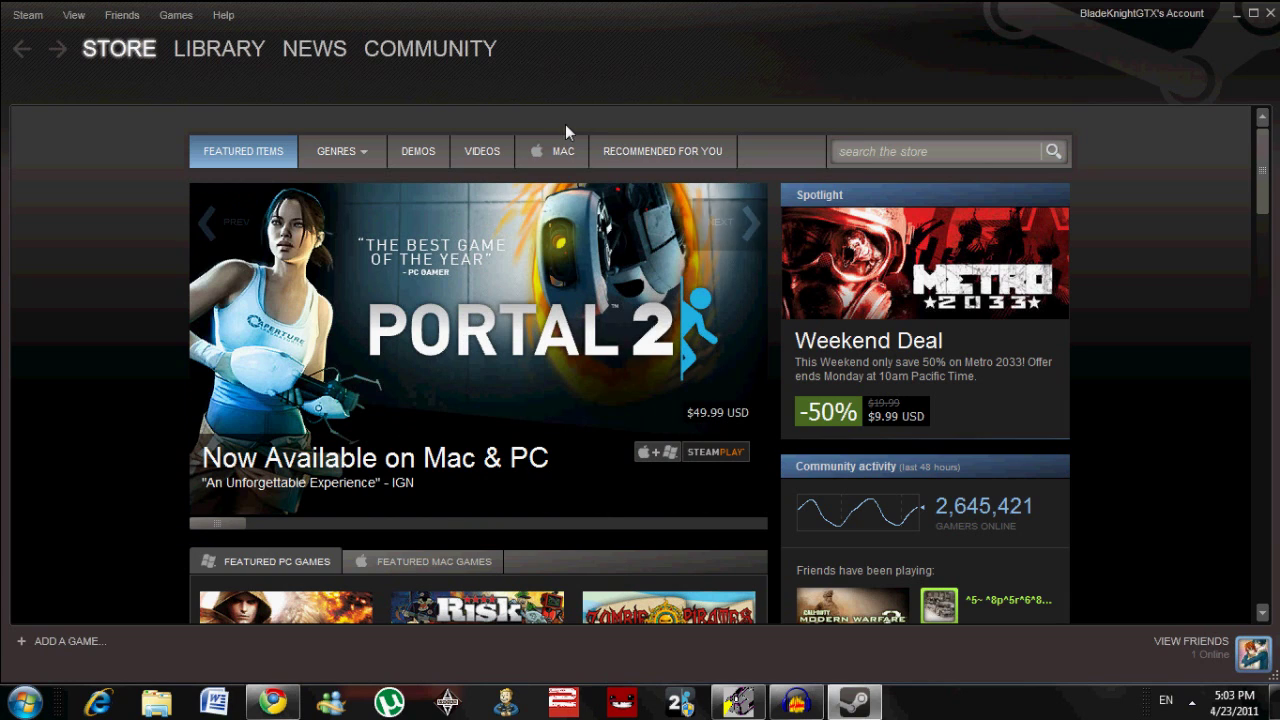
click(286, 712)
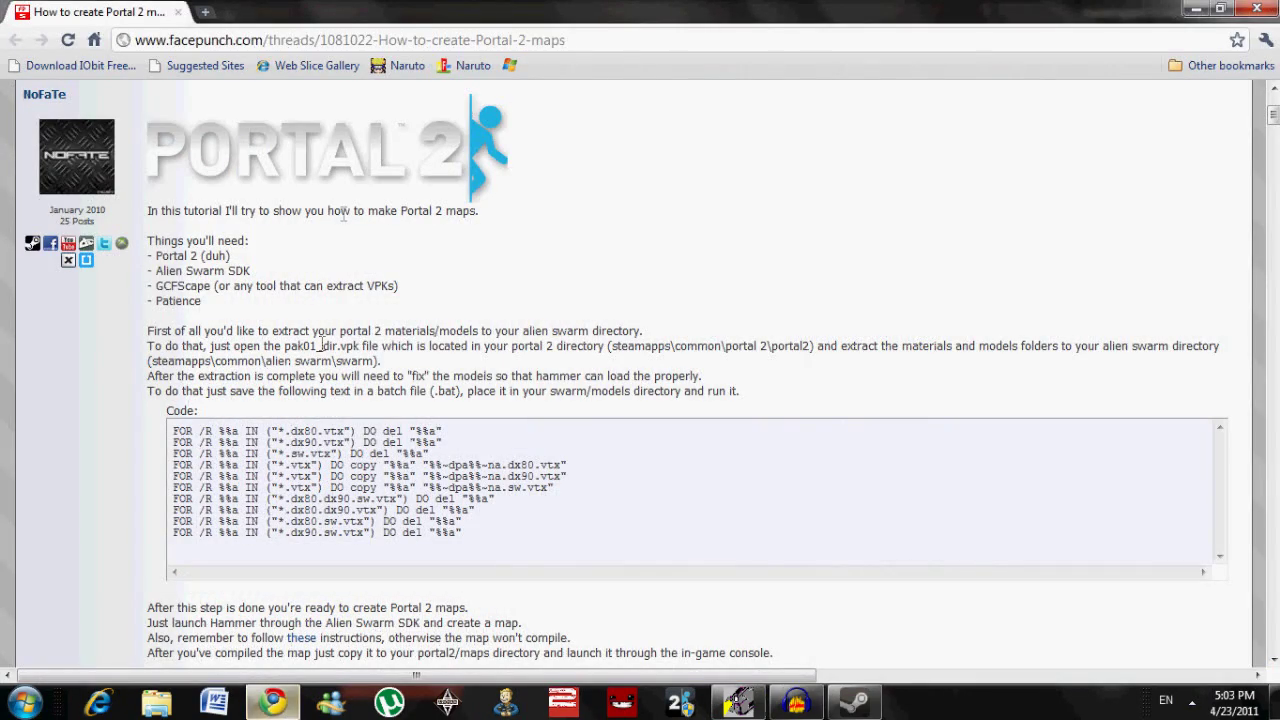
click(273, 702)
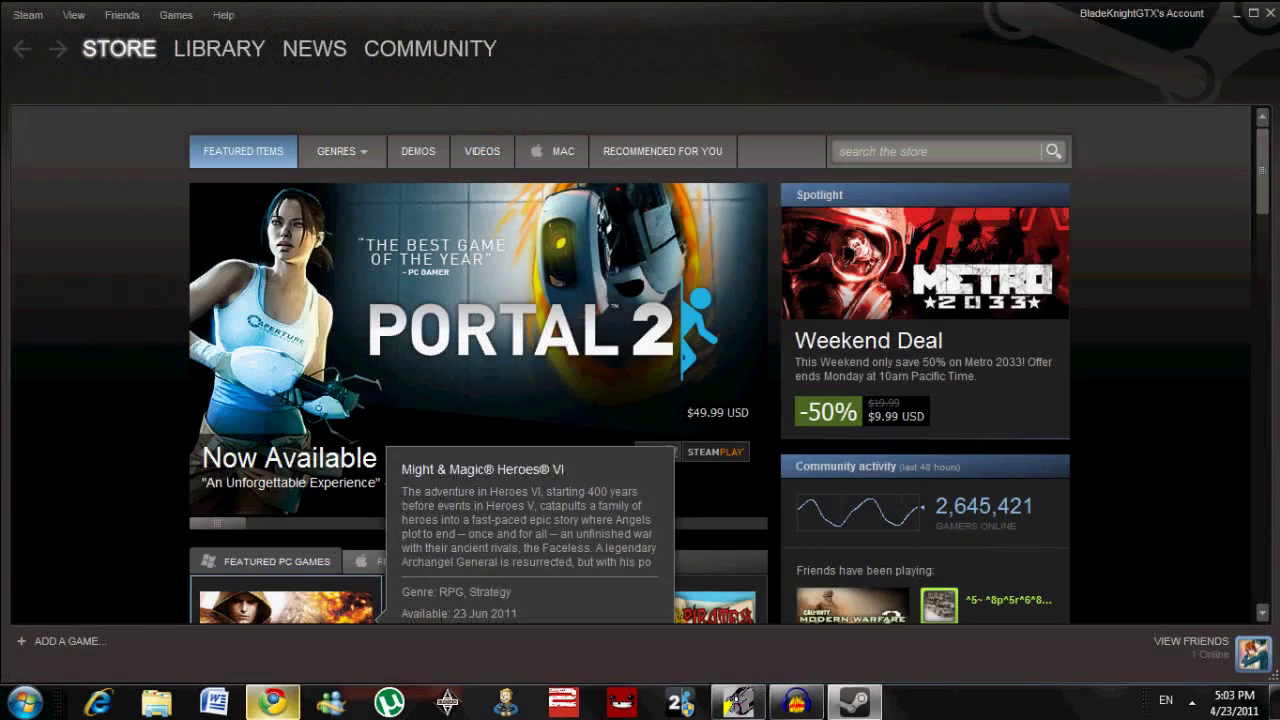
Find Alien Swarm - SDK in Steam's tools library, marked Not installed, then return to the tutorial
click(220, 50)
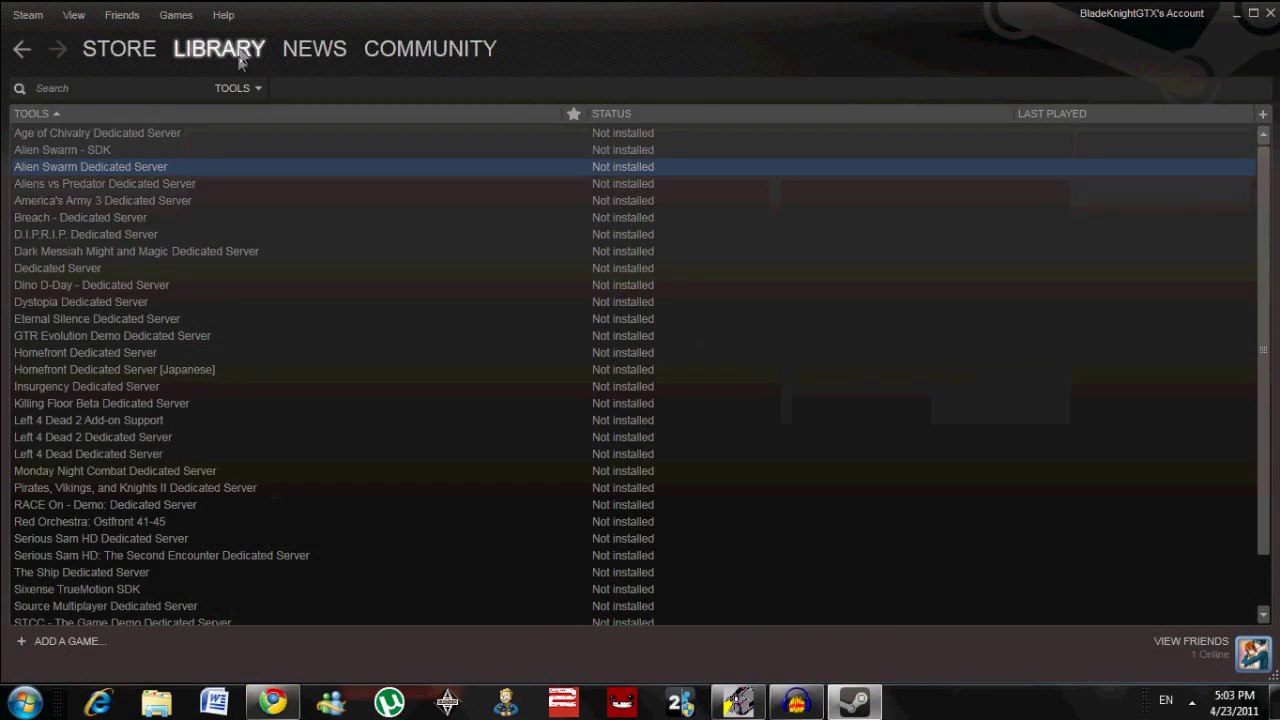
click(100, 219)
click(96, 152)
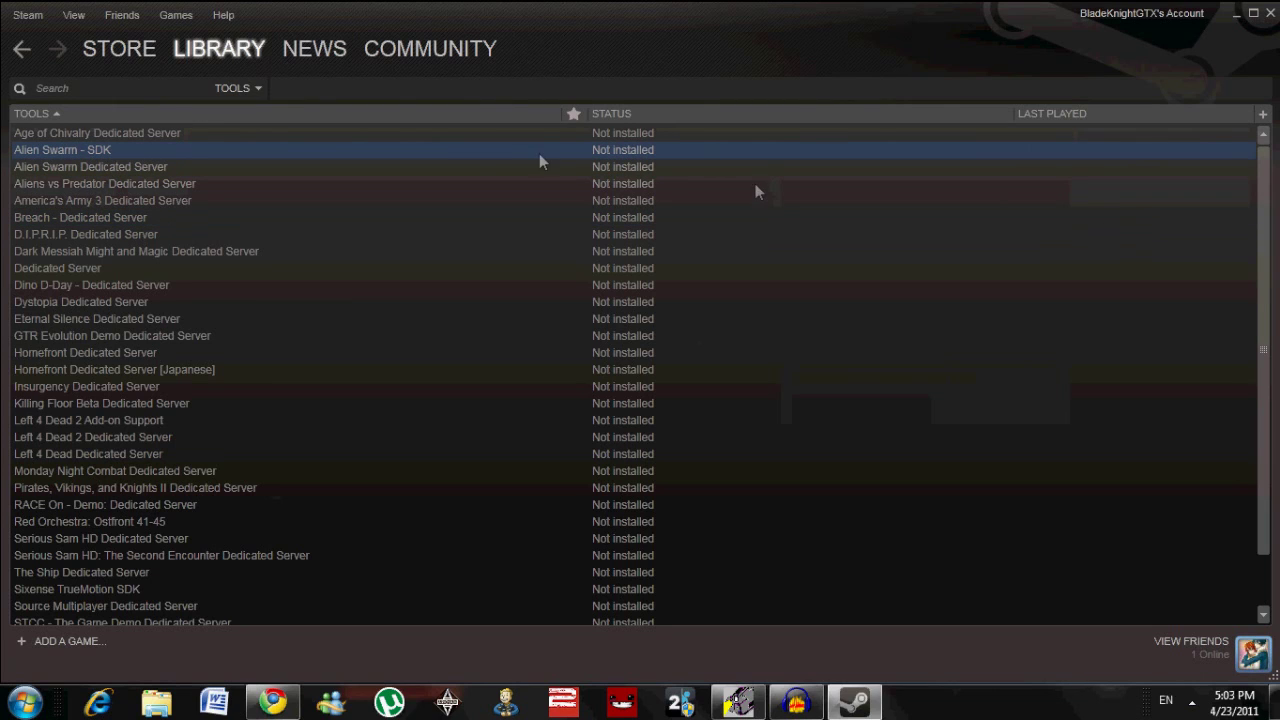
right_click(108, 151)
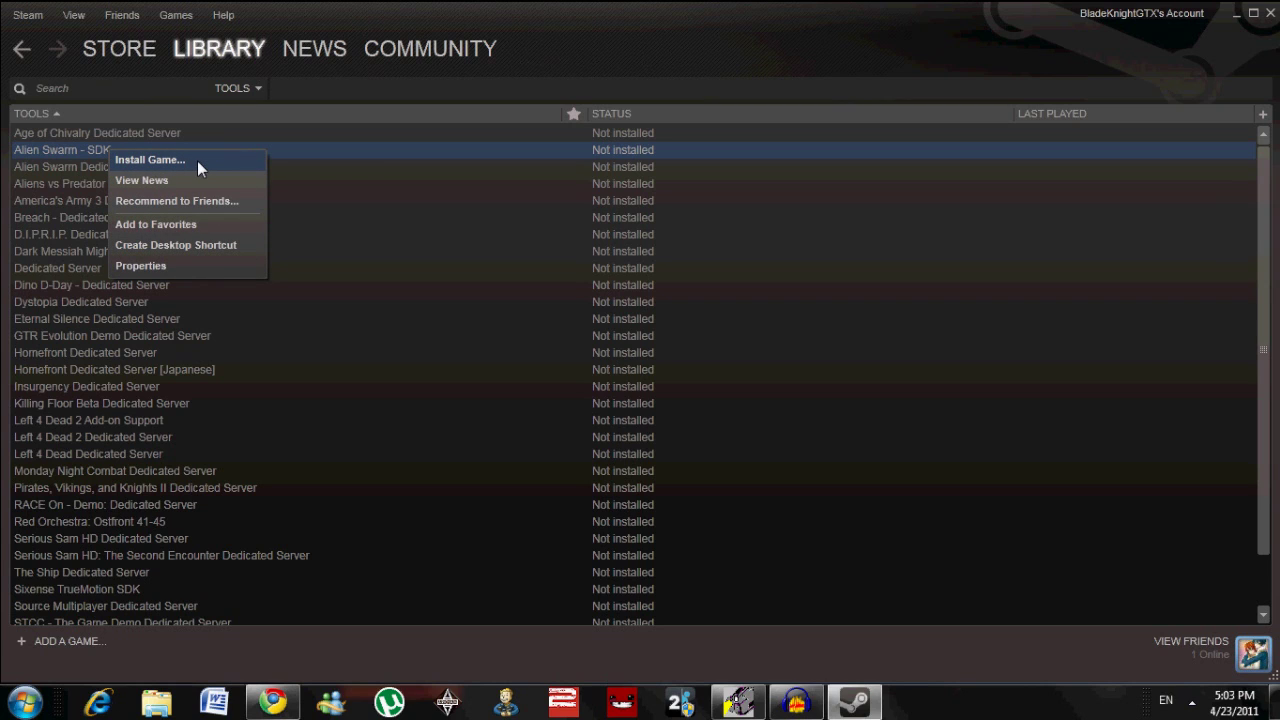
click(470, 9)
click(853, 702)
click(853, 702)
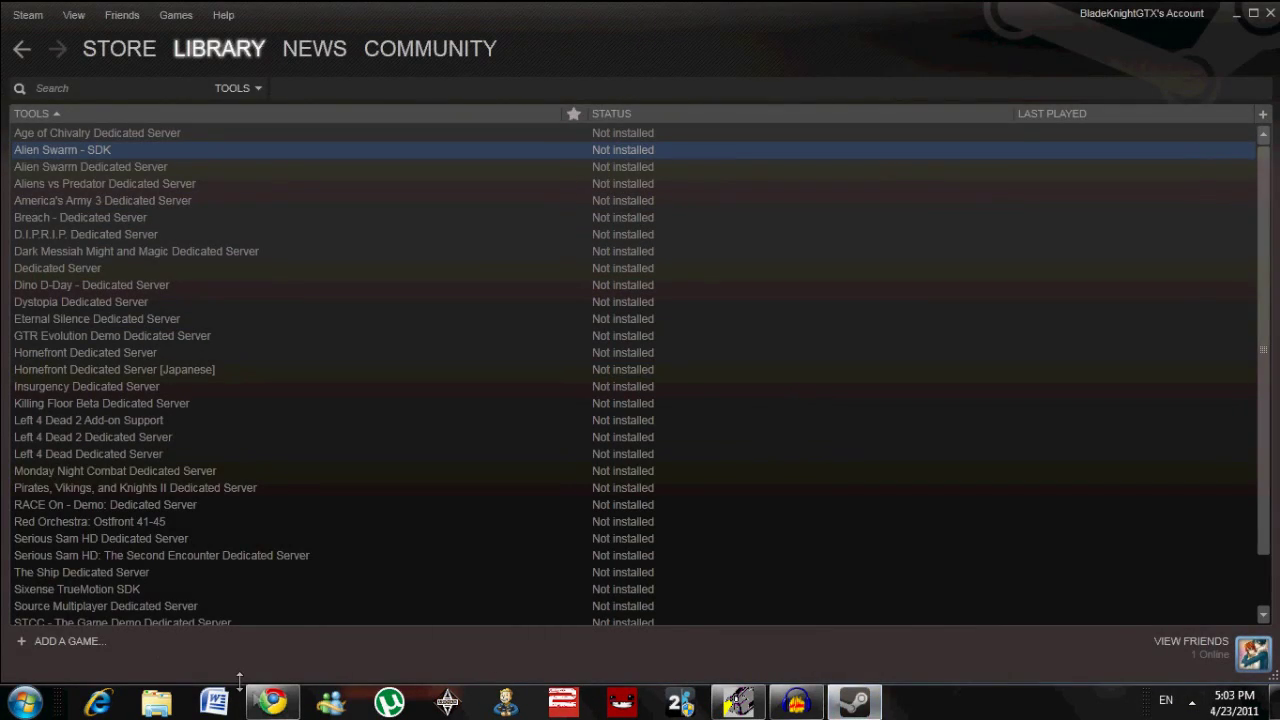
click(272, 702)
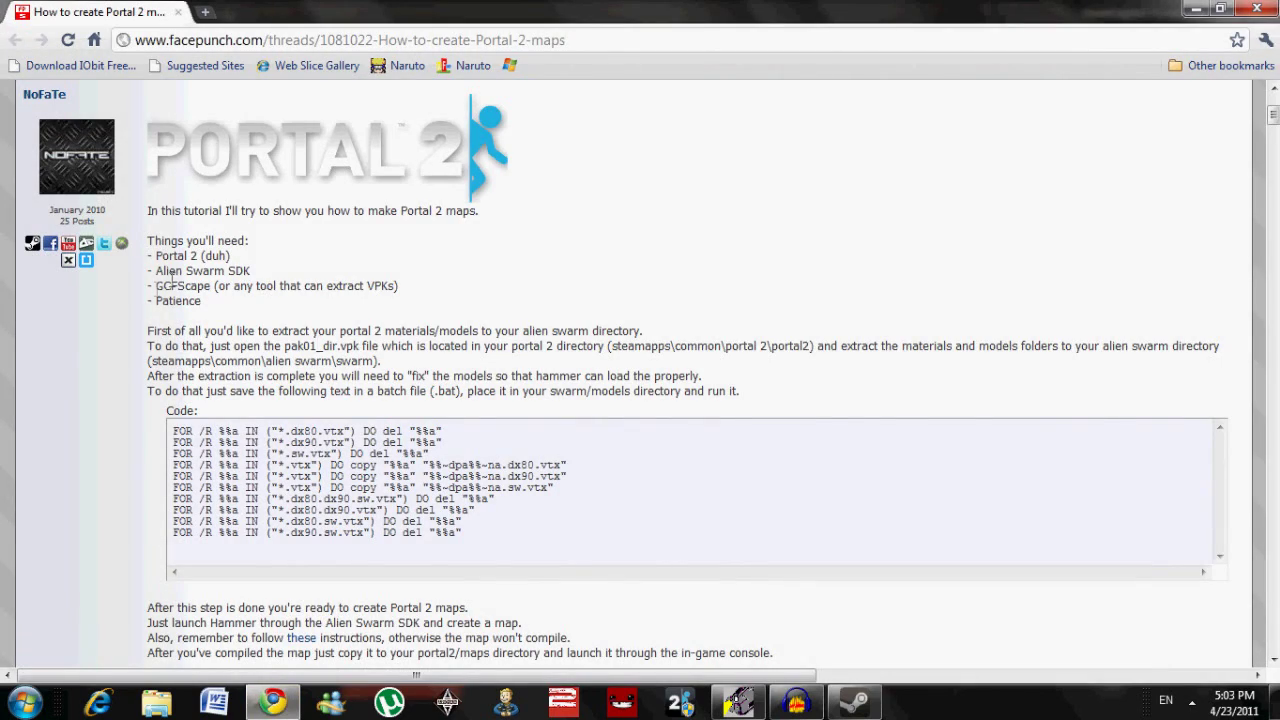
Highlight GCFScape in the requirements list and go to google.com in a new tab
drag(155, 288, 187, 288)
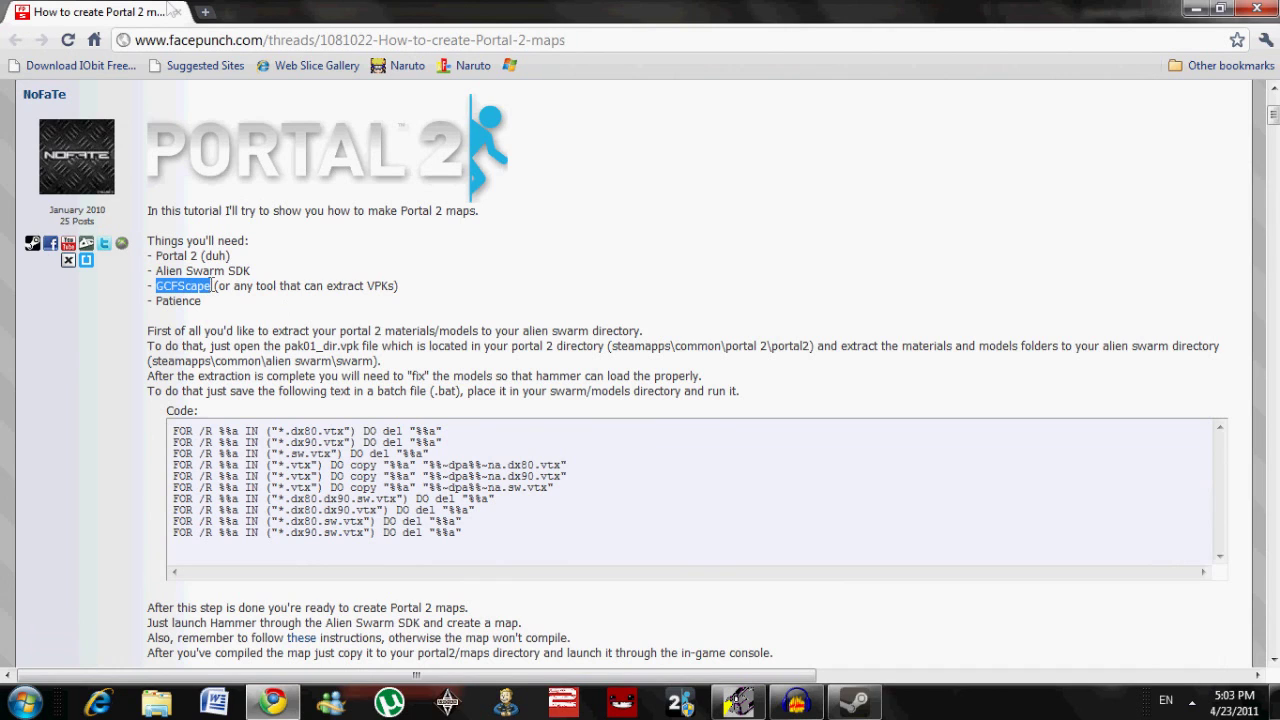
click(204, 11)
text(google.com)
key(Return)
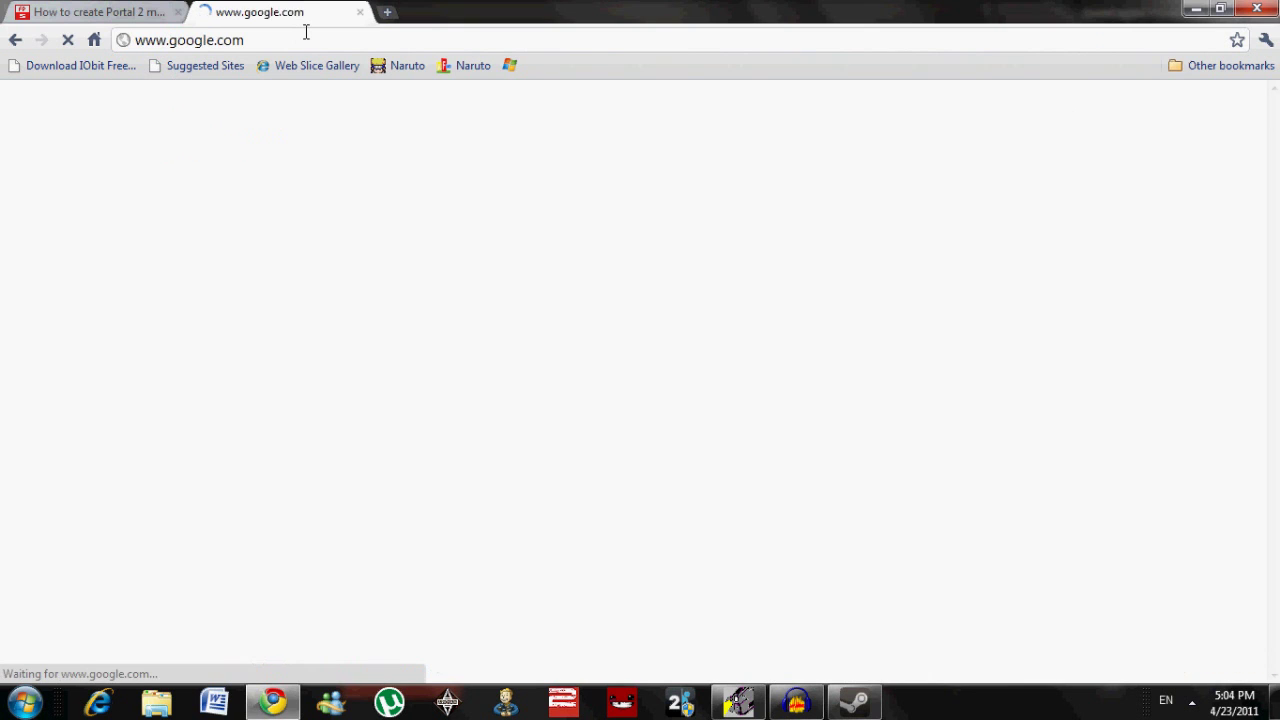
Search Google for 'gcfscape download' and scroll the results
text(gcfs)
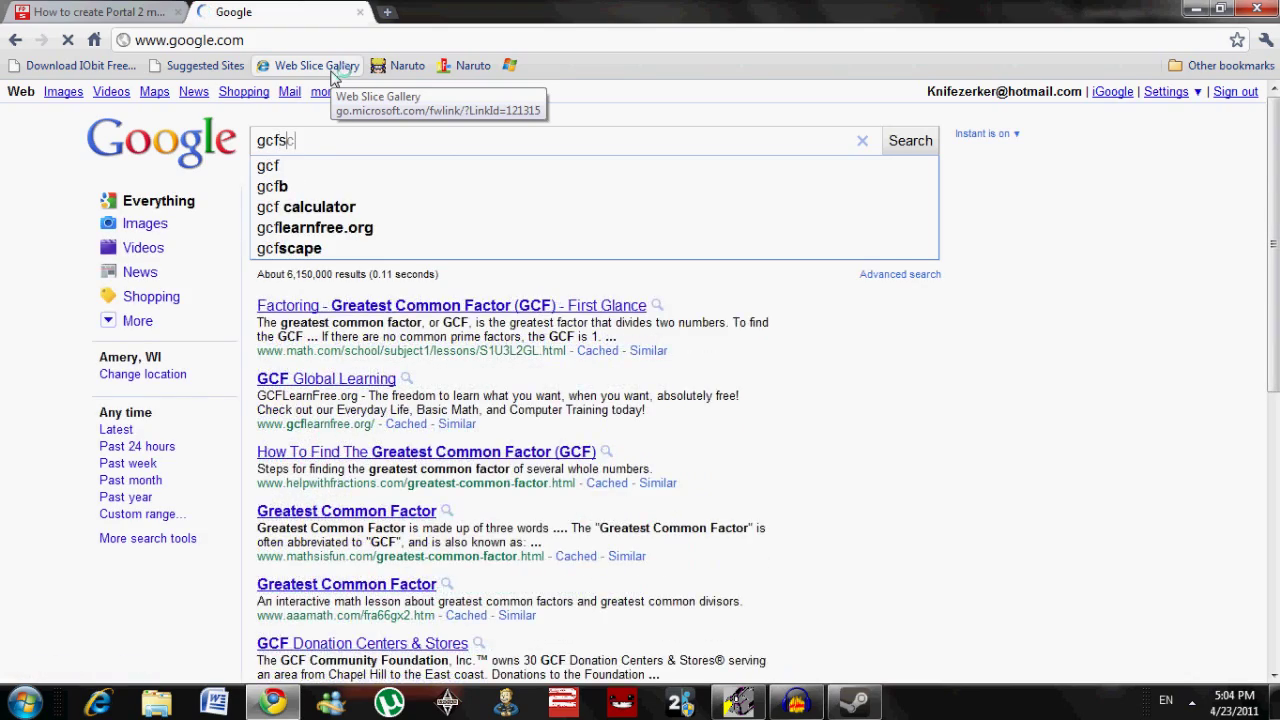
text(cape download)
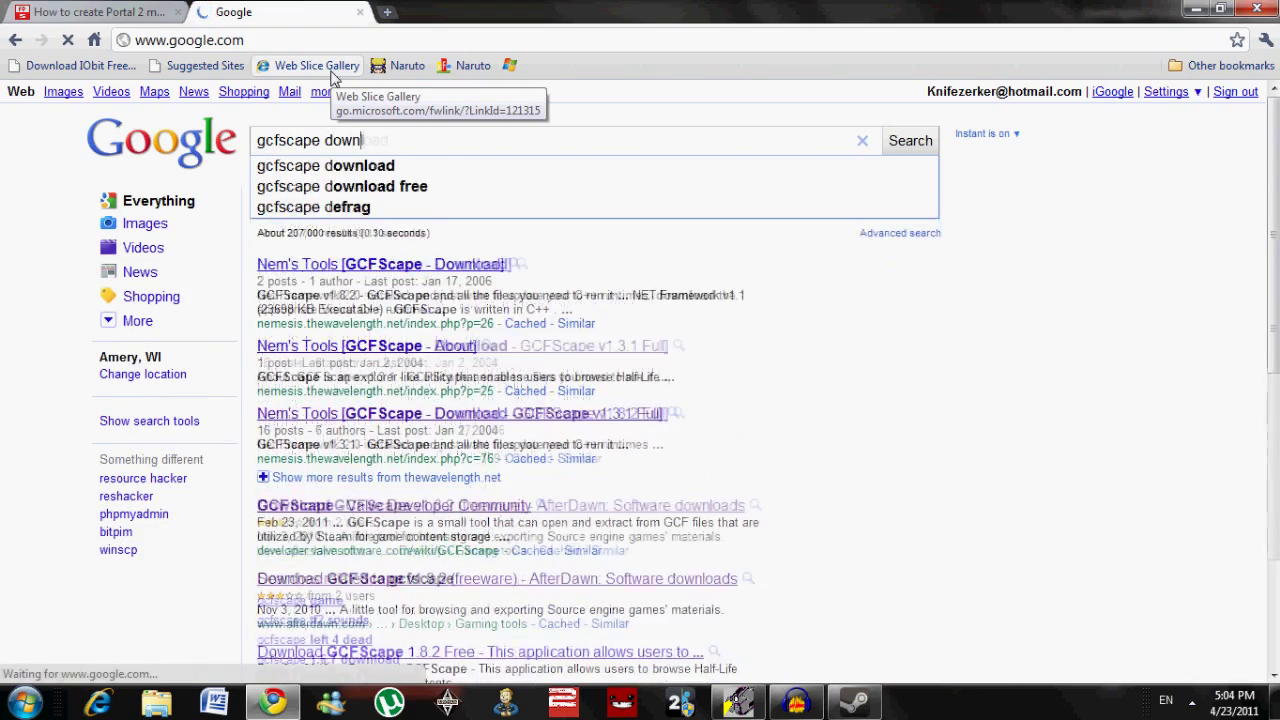
key(Return)
scroll(380, 392, down, 1)
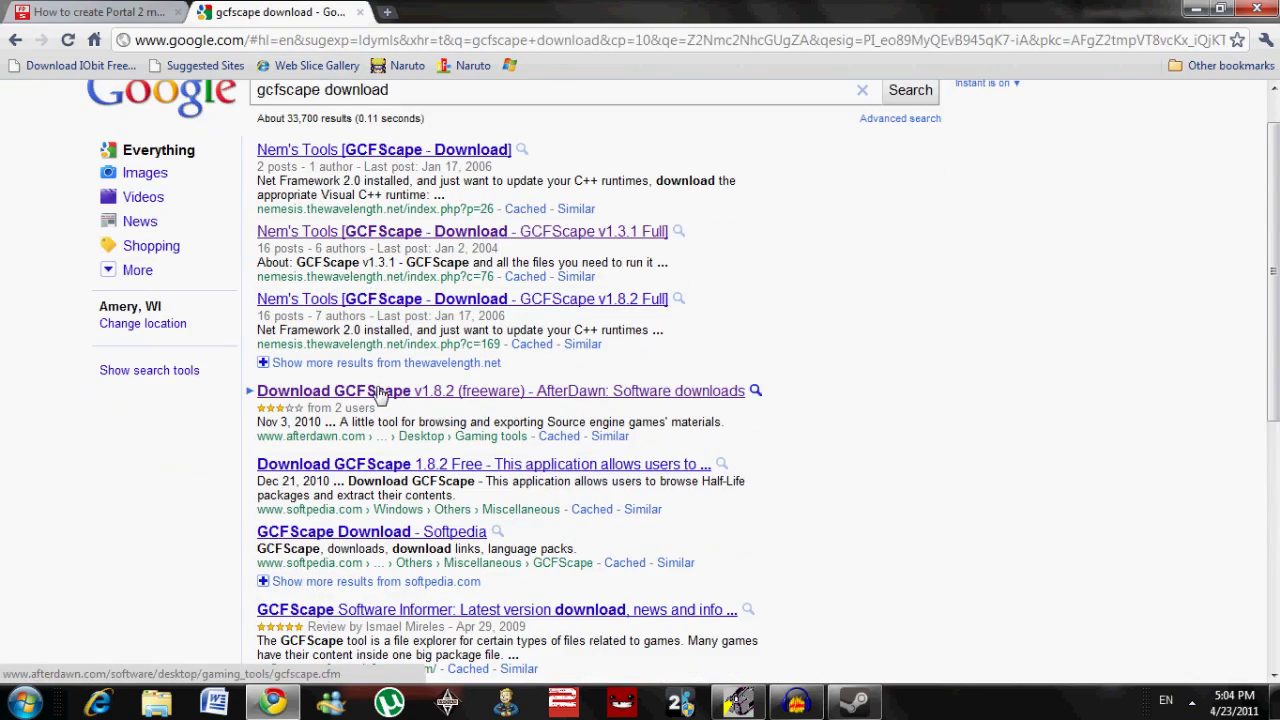
Open the AfterDawn GCFScape result in a new tab and close the Google results tab
right_click(386, 395)
click(425, 409)
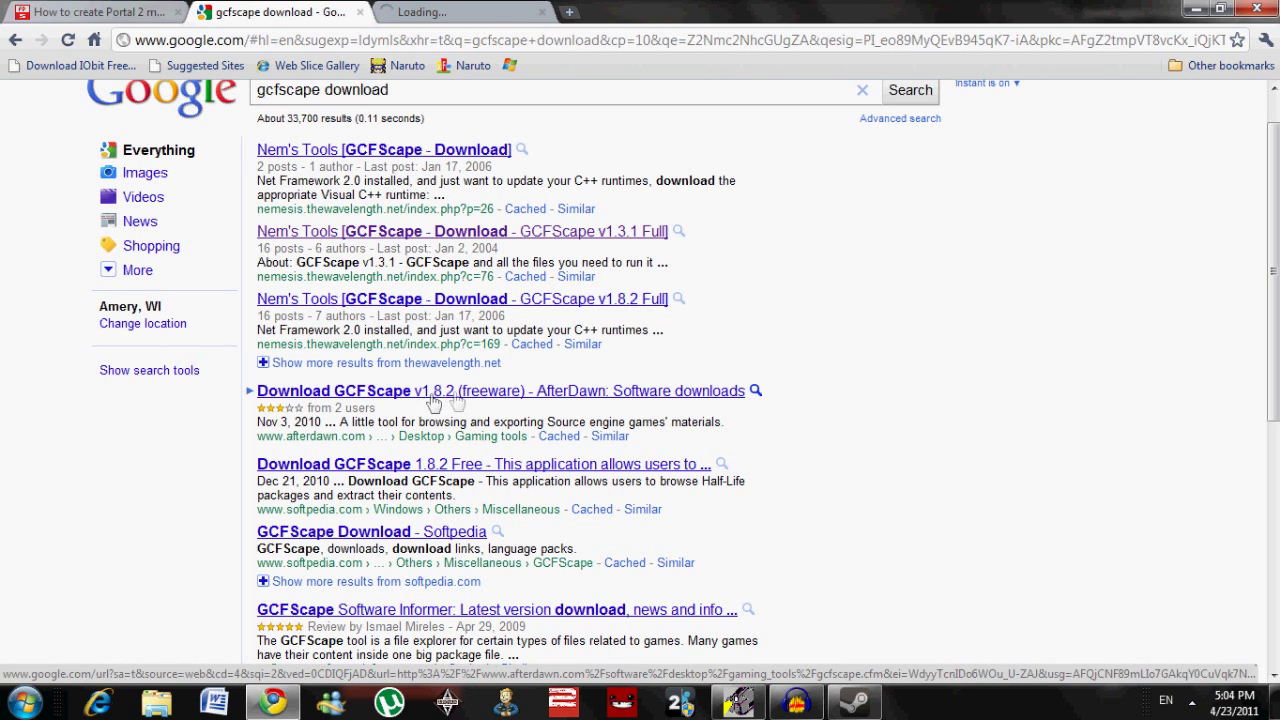
click(455, 12)
click(290, 10)
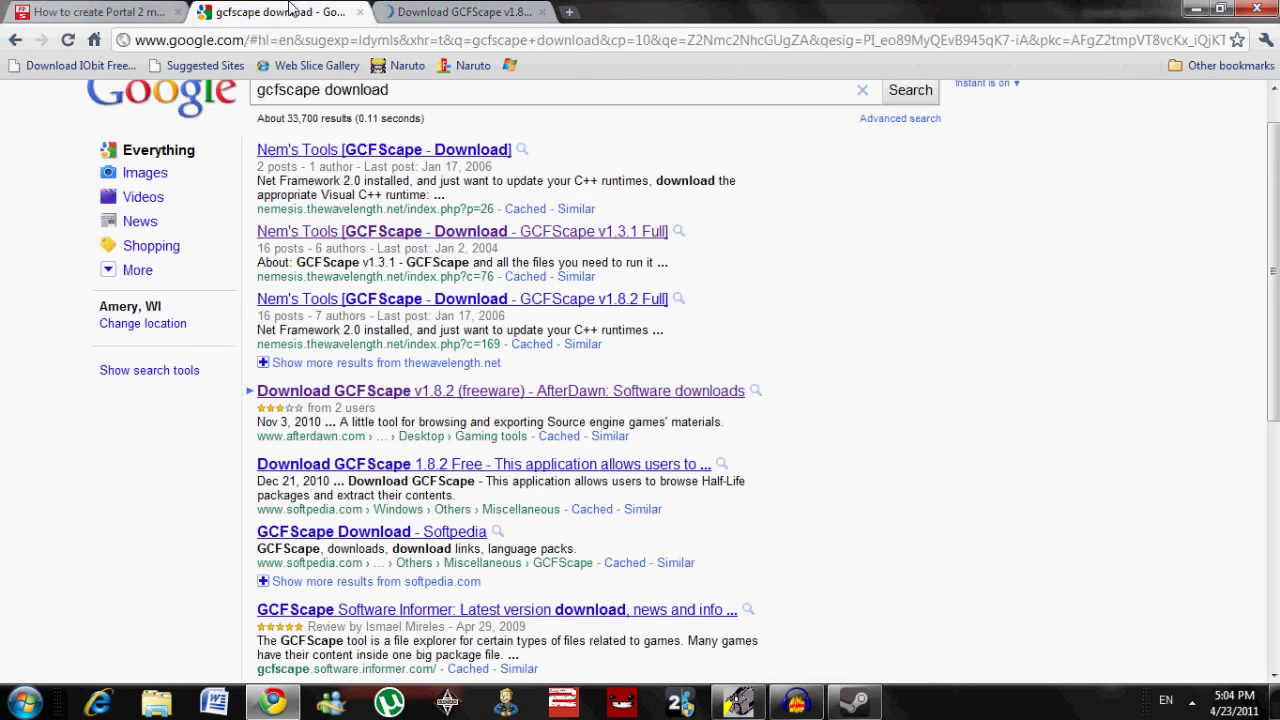
click(359, 12)
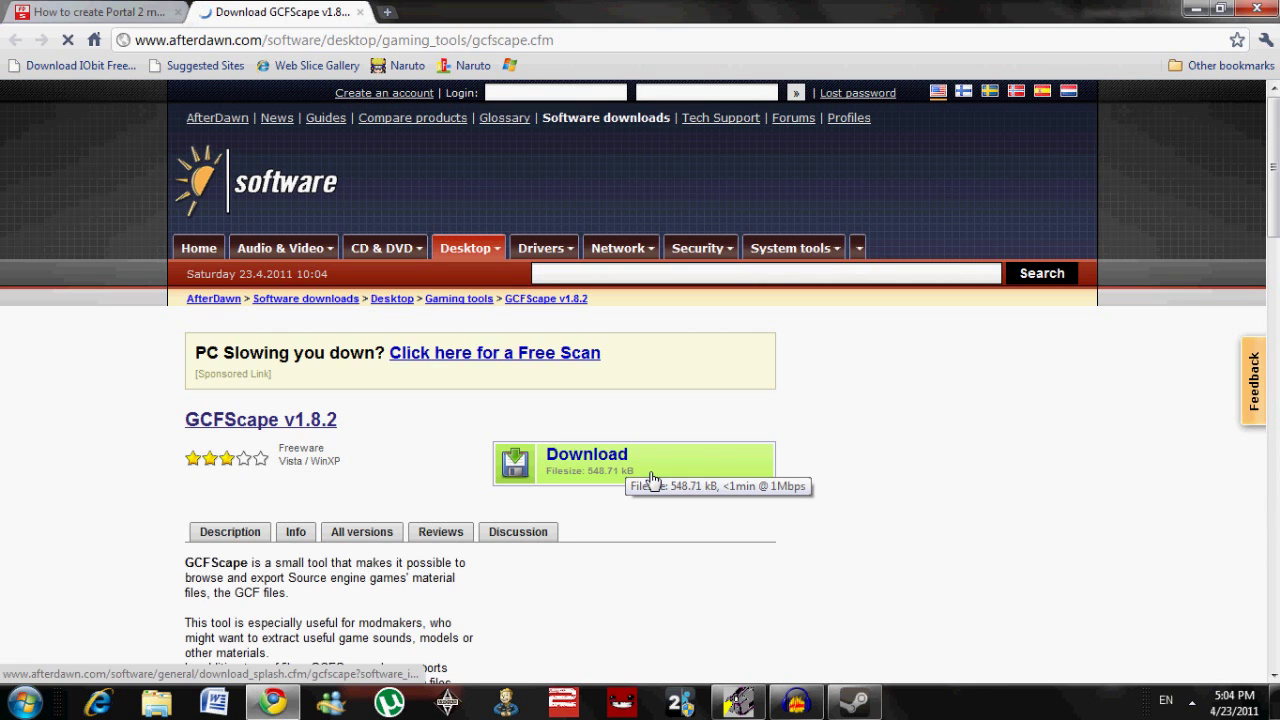
Request the GCFScape v1.8.2 download from AfterDawn, then go back to the Portal 2 tutorial
click(651, 481)
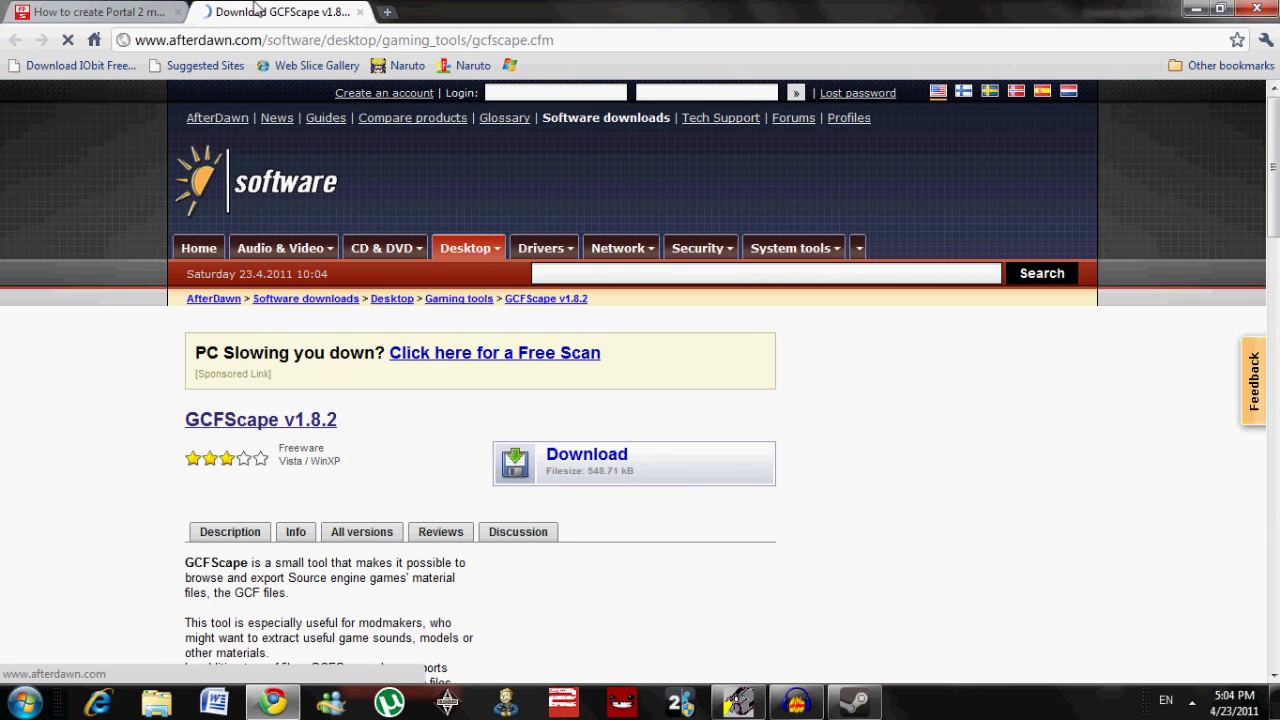
click(110, 11)
click(425, 305)
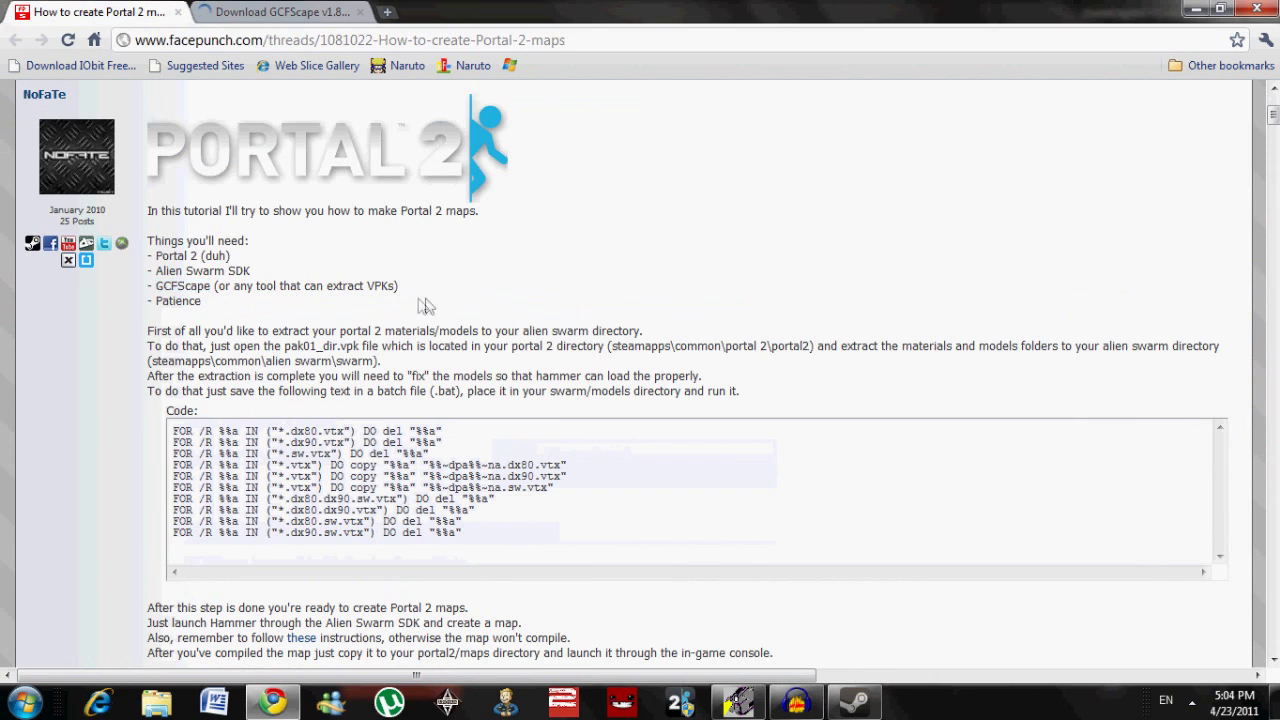
click(310, 12)
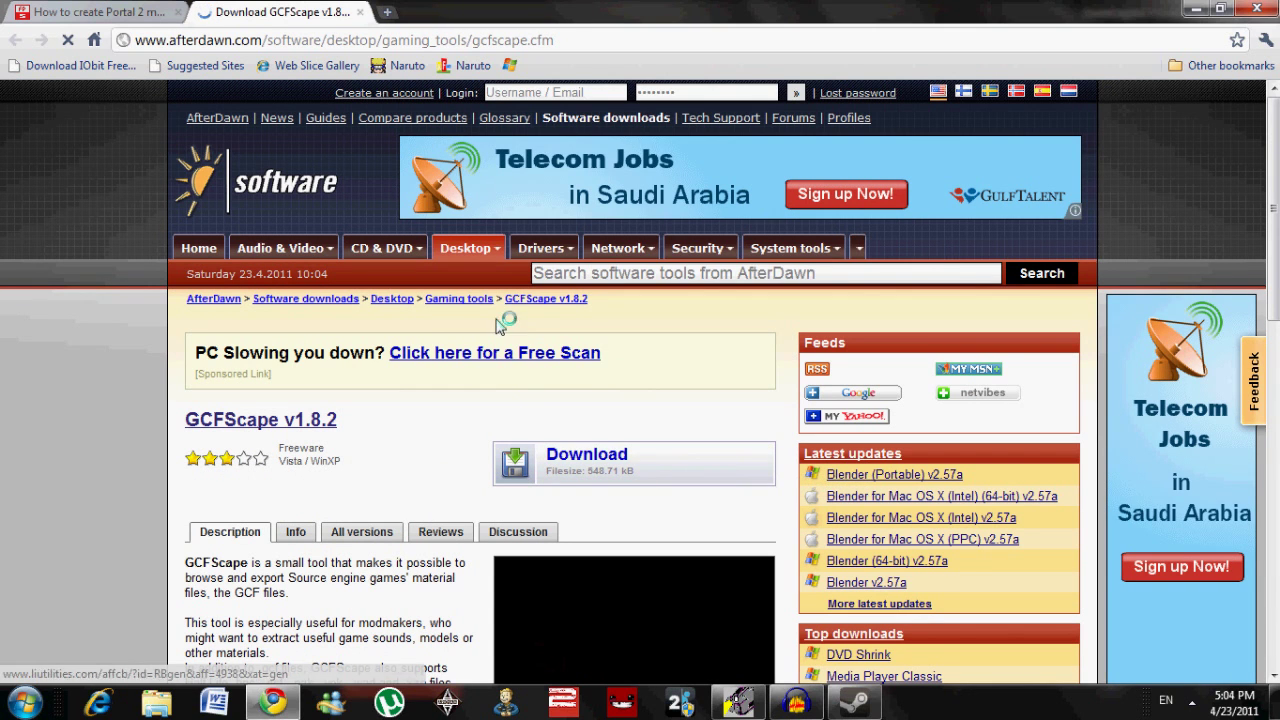
click(586, 463)
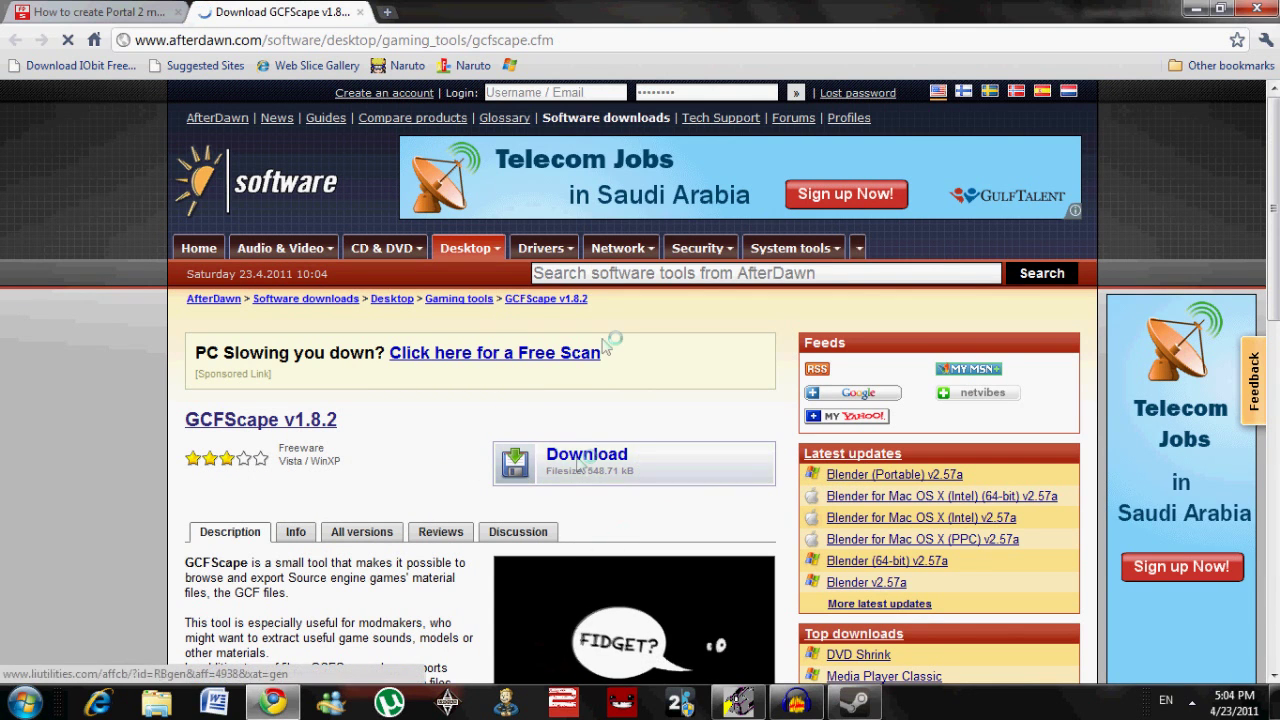
click(106, 14)
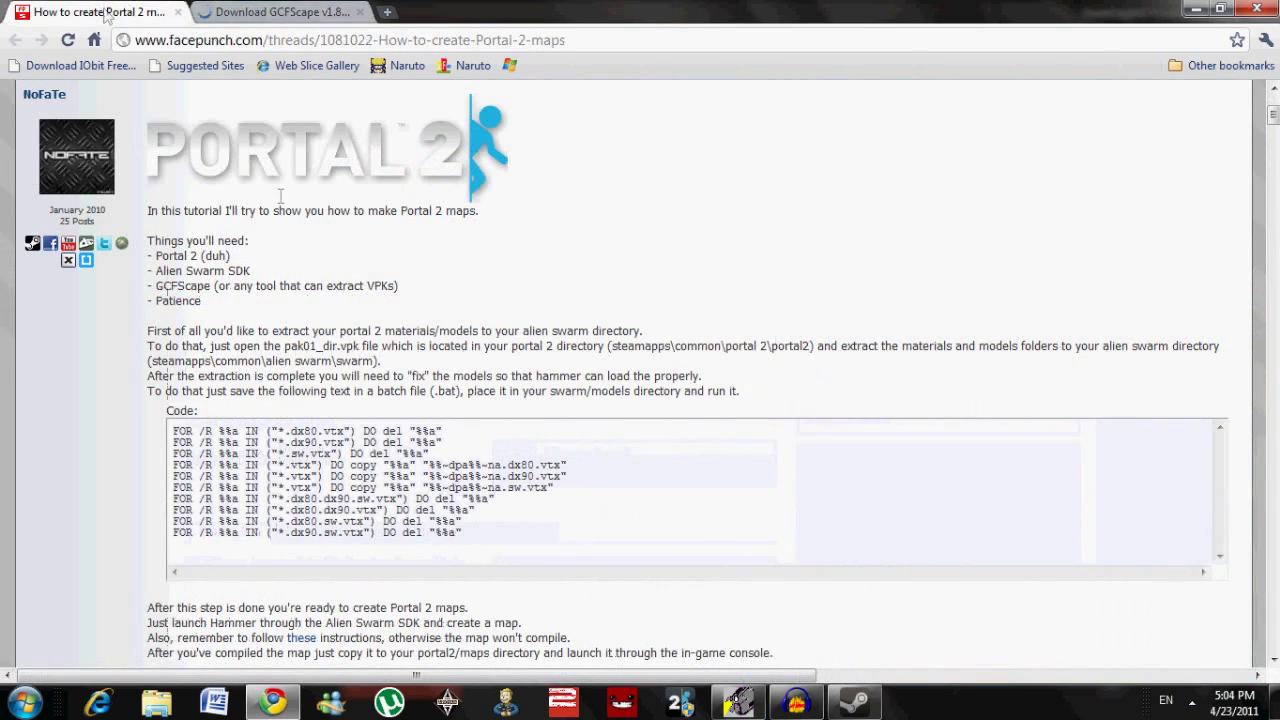
Scroll down the tutorial to the batch-file code and open the Start menu
scroll(685, 257, down, 3)
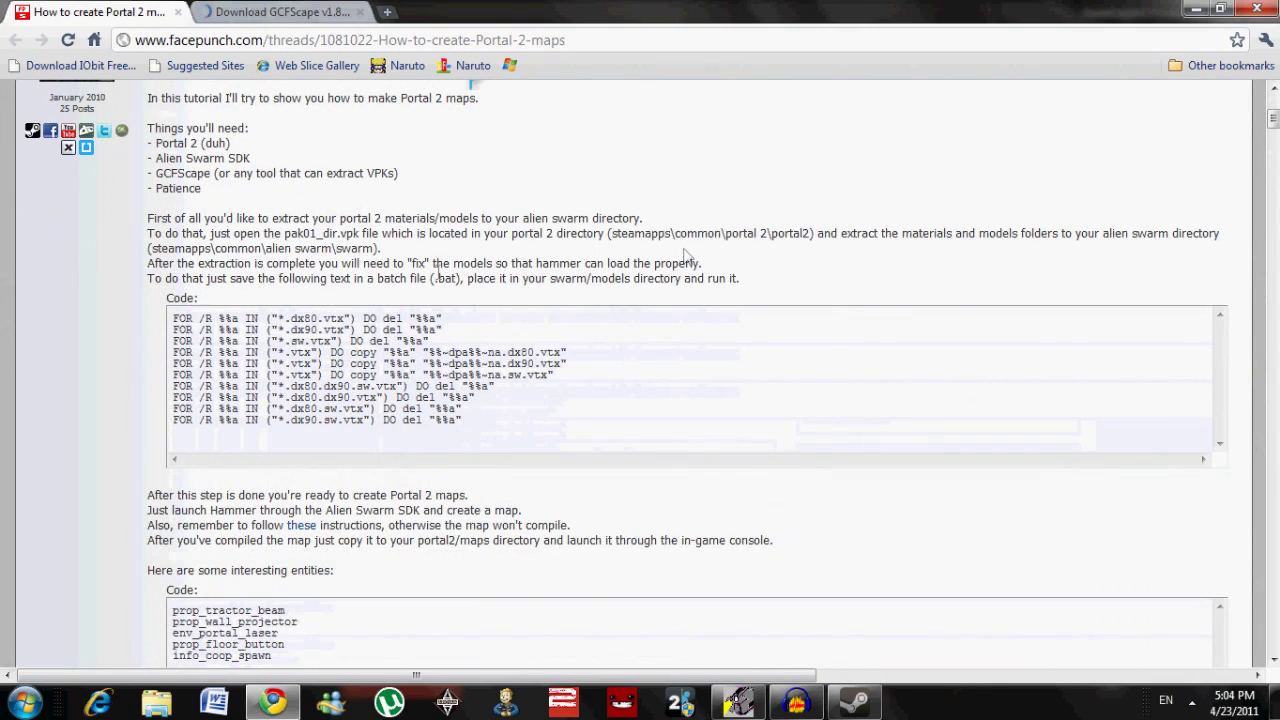
scroll(418, 208, down, 1)
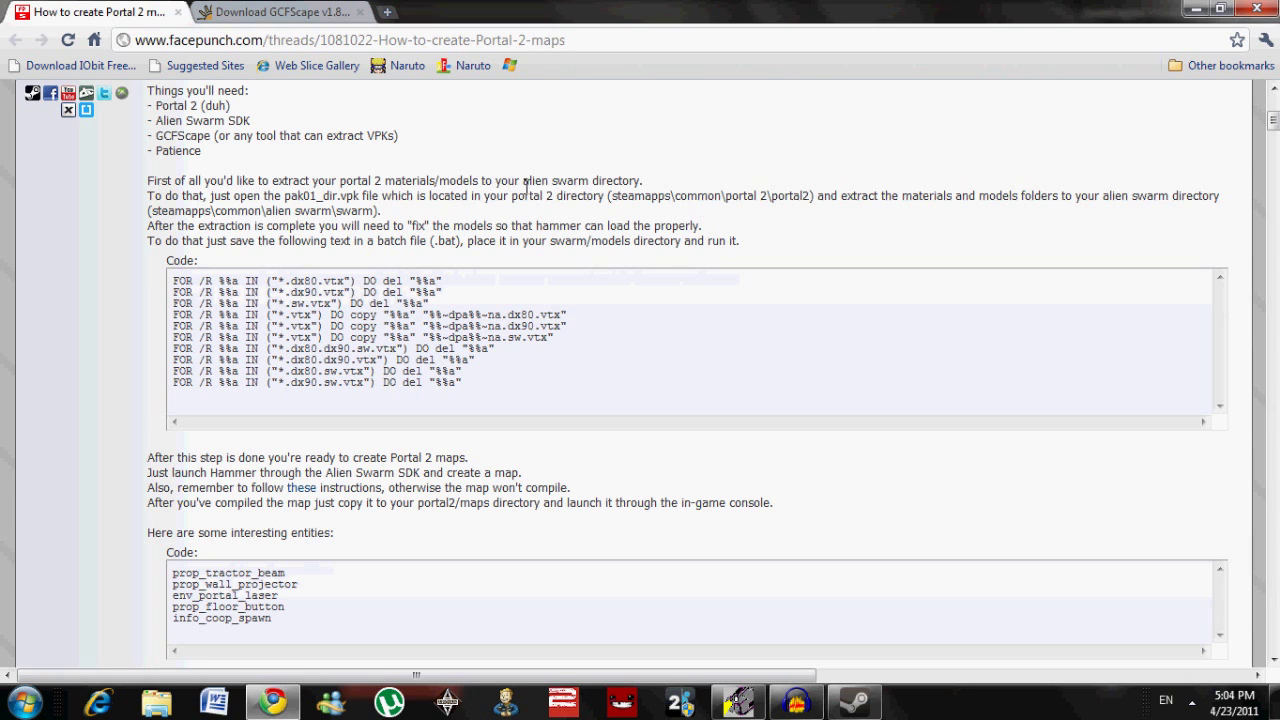
click(24, 703)
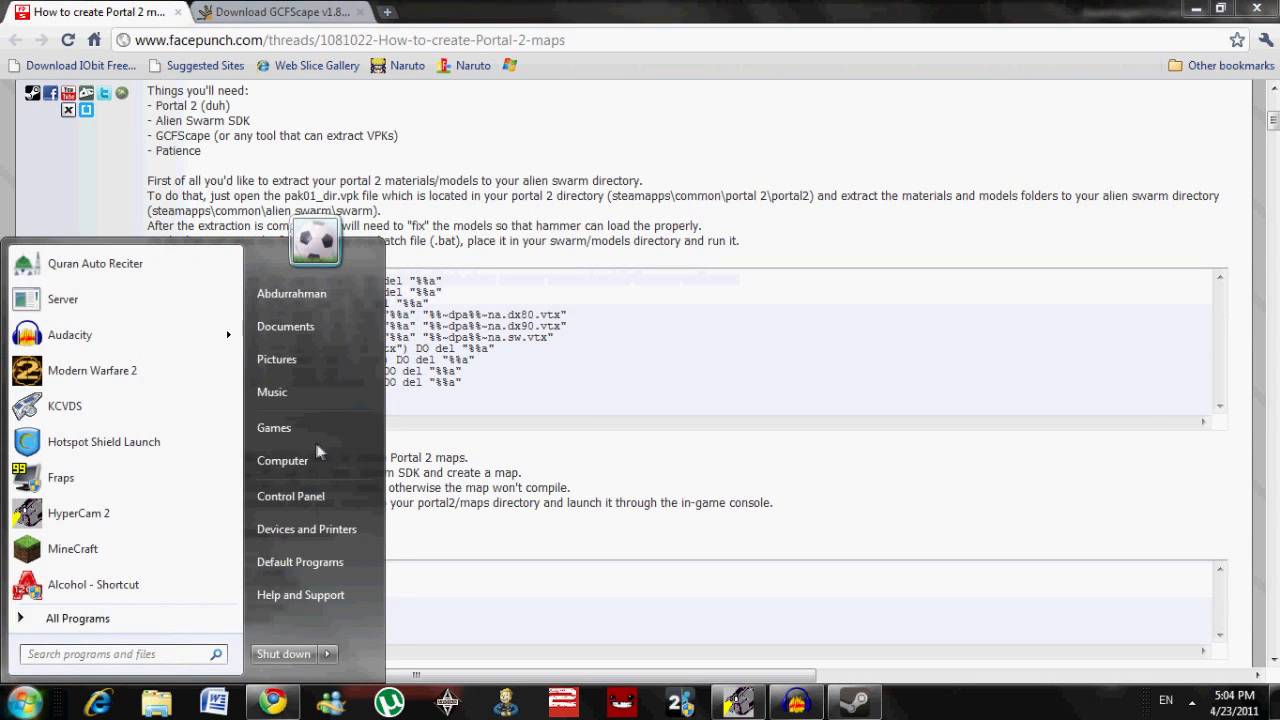
Open C:\Program Files (x86)\VALVe\Portal 2 from Computer
click(277, 537)
double_click(440, 285)
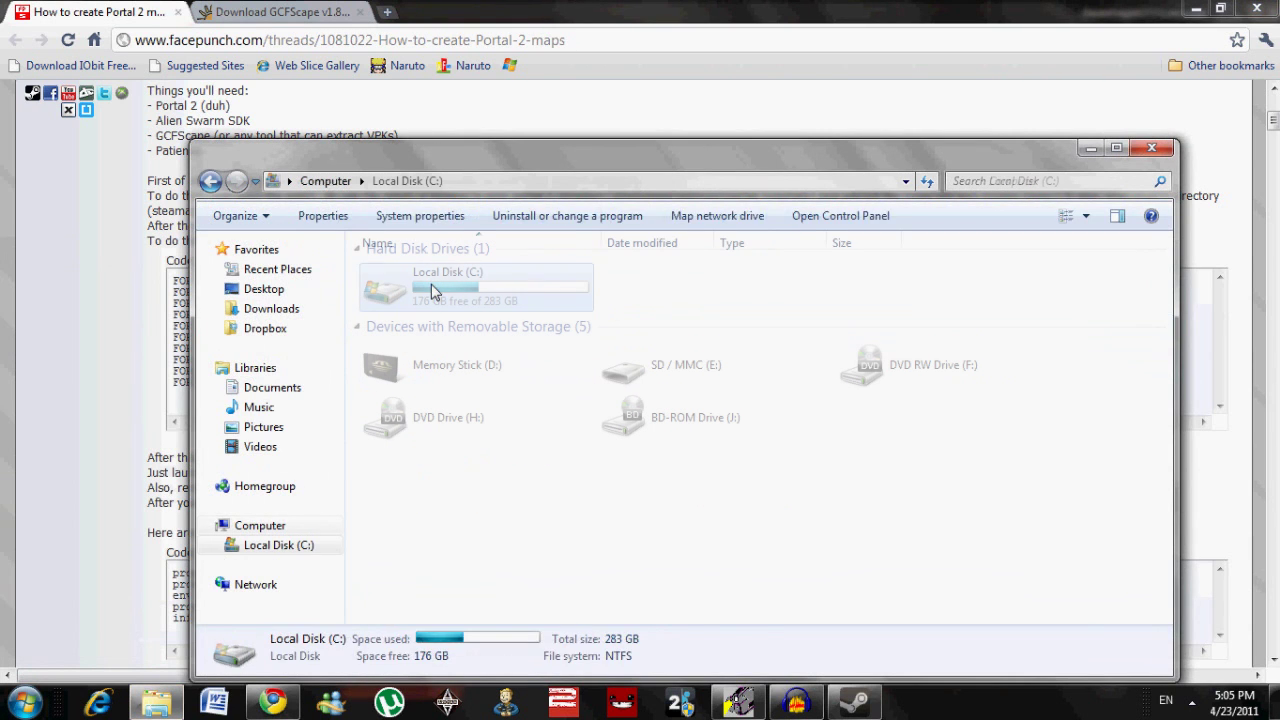
double_click(465, 548)
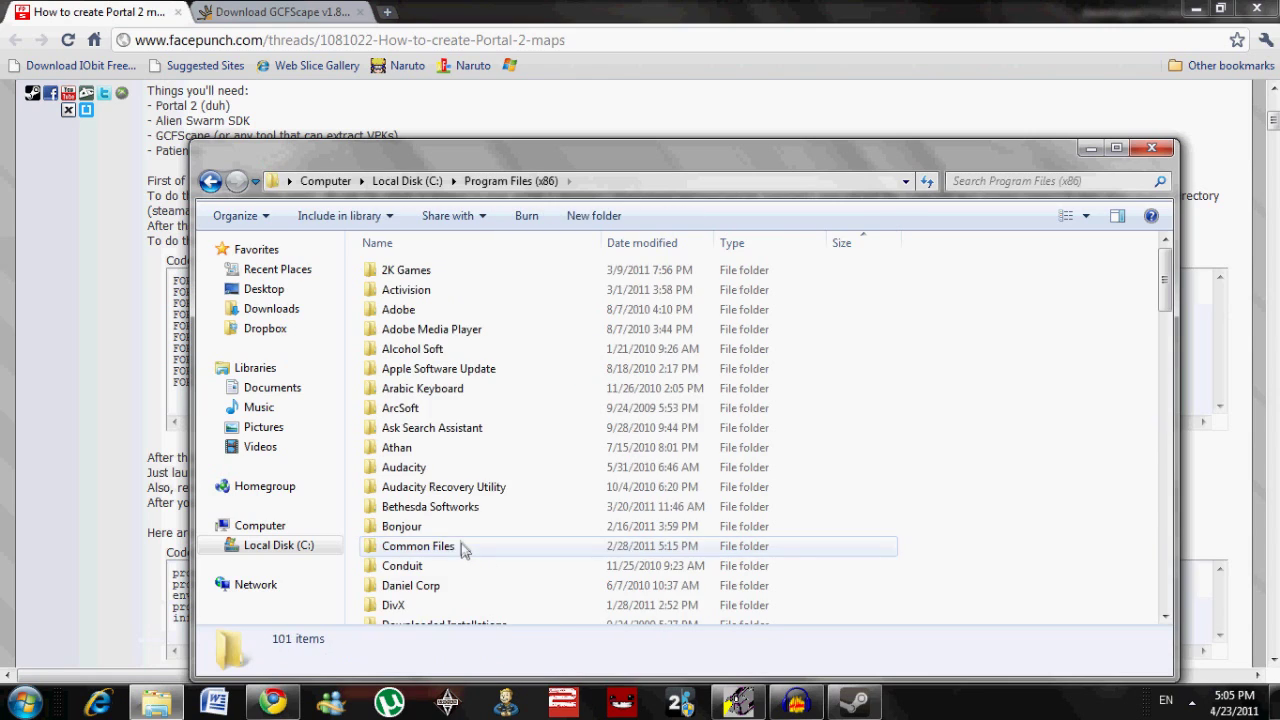
drag(600, 150, 655, 60)
click(560, 324)
scroll(557, 300, down, 10)
click(557, 206)
double_click(480, 206)
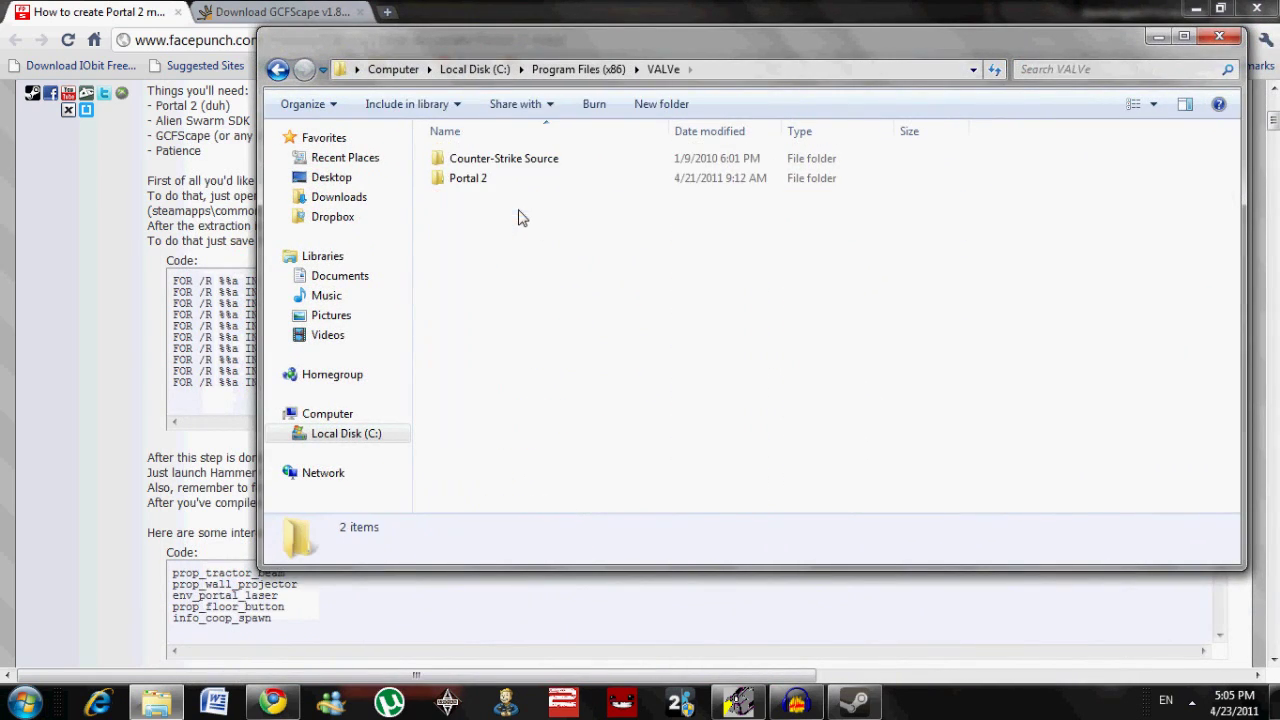
double_click(500, 180)
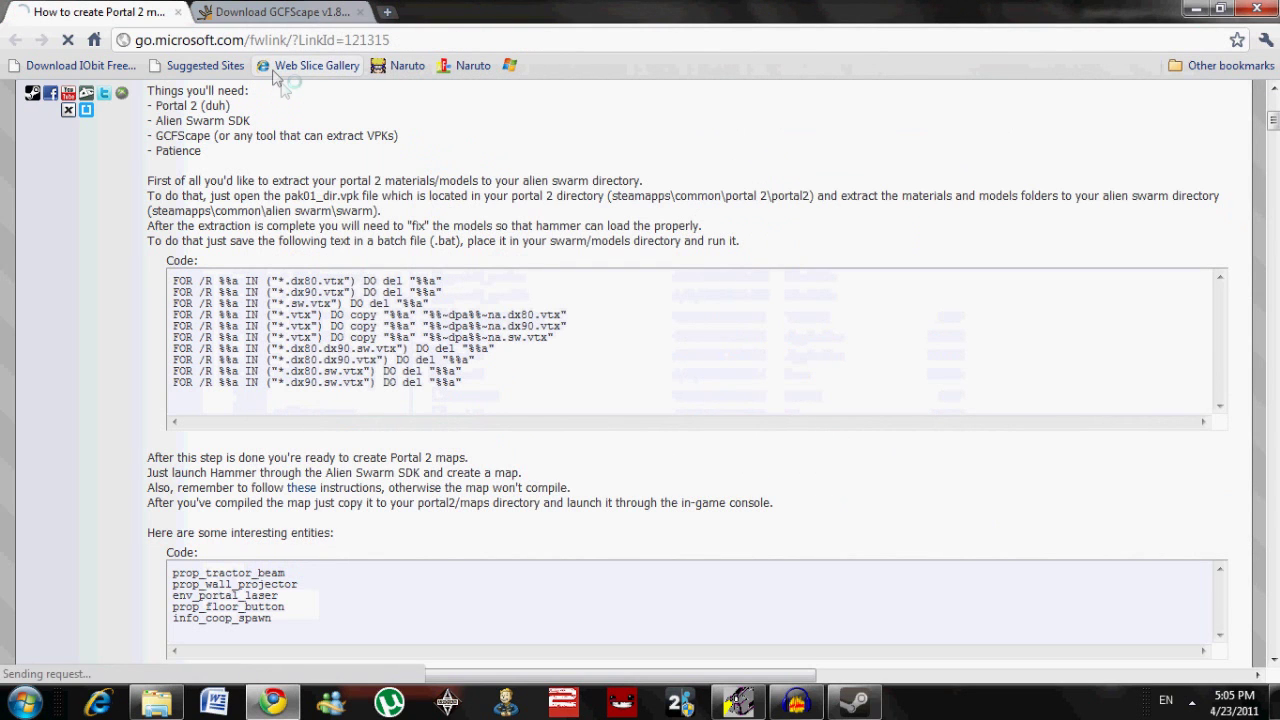
Back up to Program Files (x86) and browse into Steam\steamapps\common
click(156, 703)
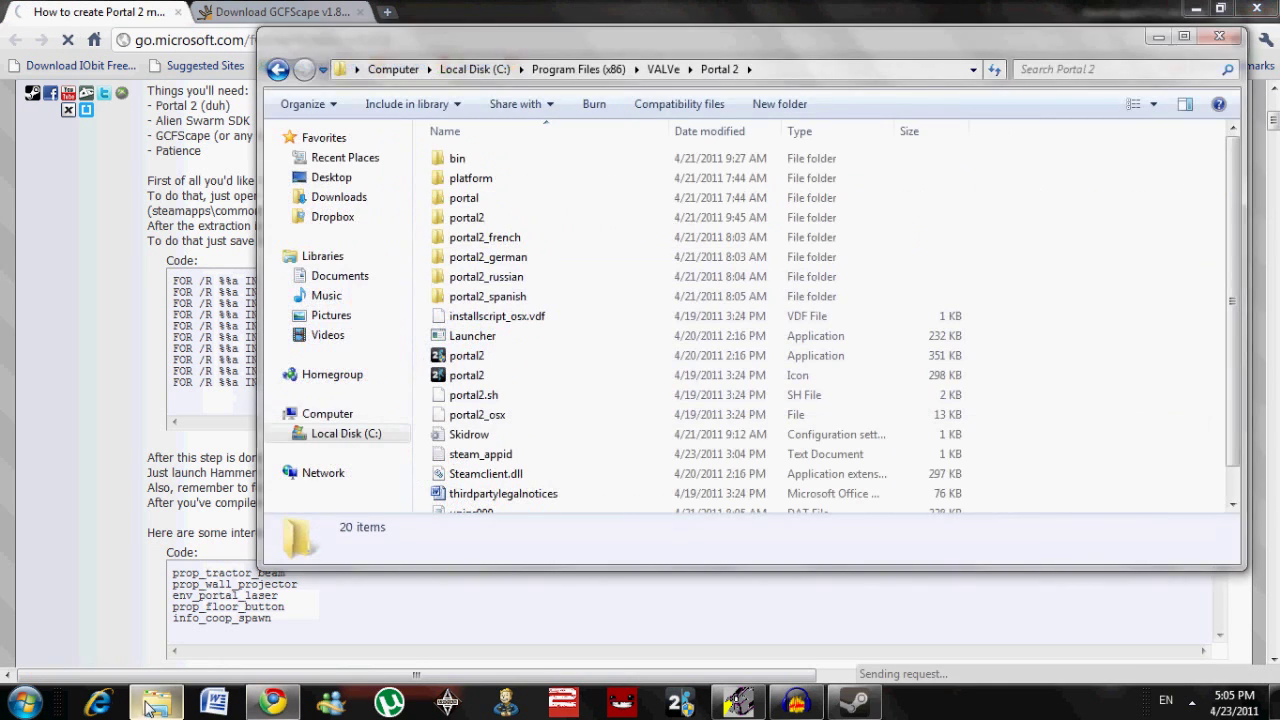
key(BackSpace)
key(BackSpace)
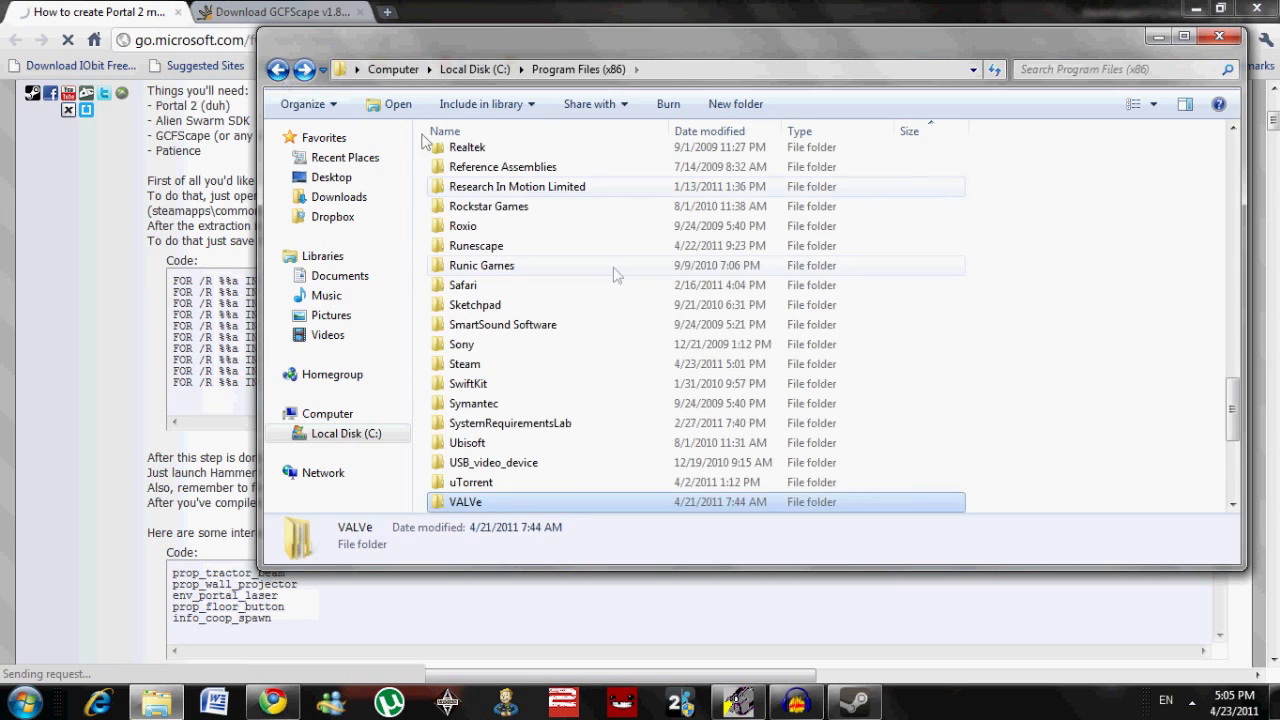
click(541, 285)
key(Down)
key(Down)
key(Down)
key(Down)
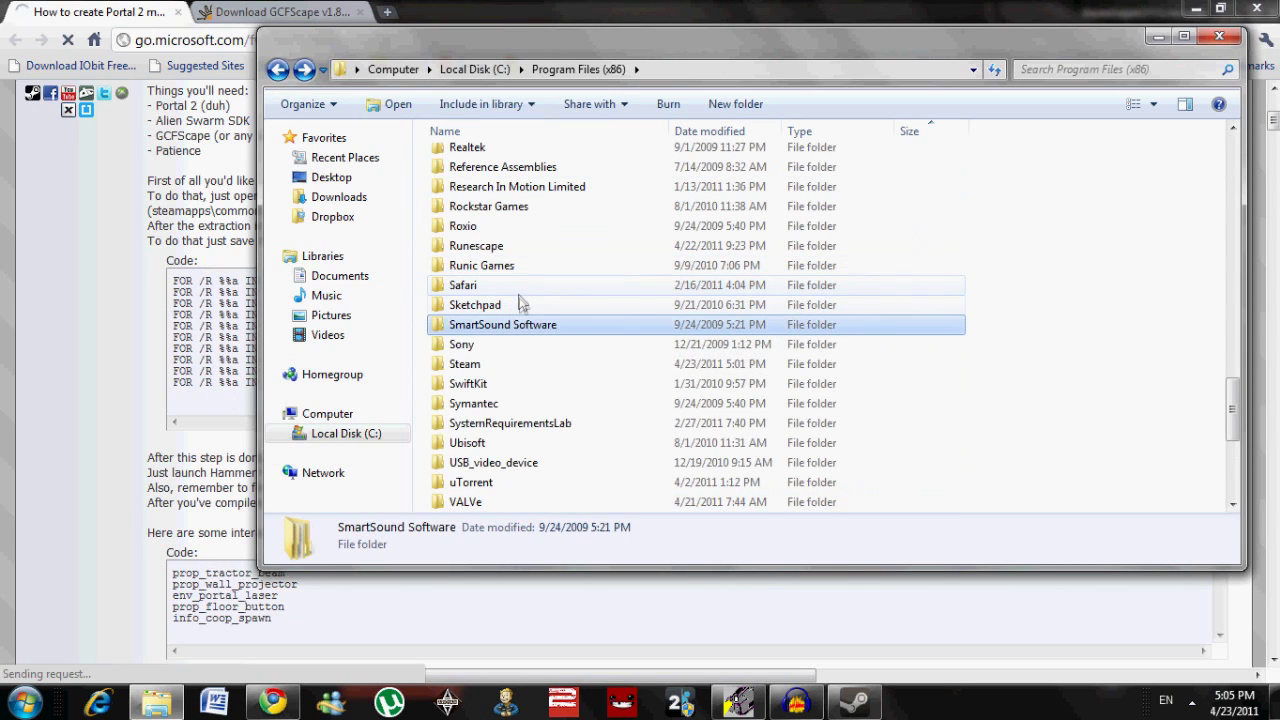
double_click(490, 366)
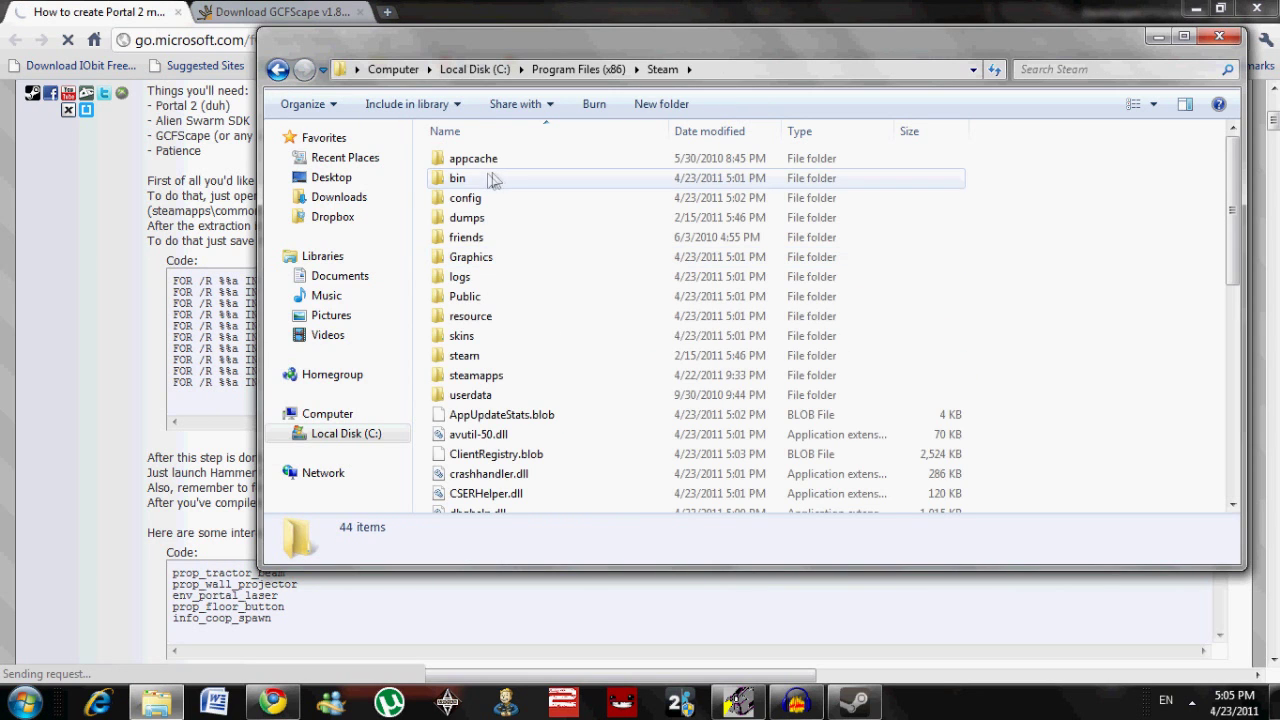
double_click(472, 375)
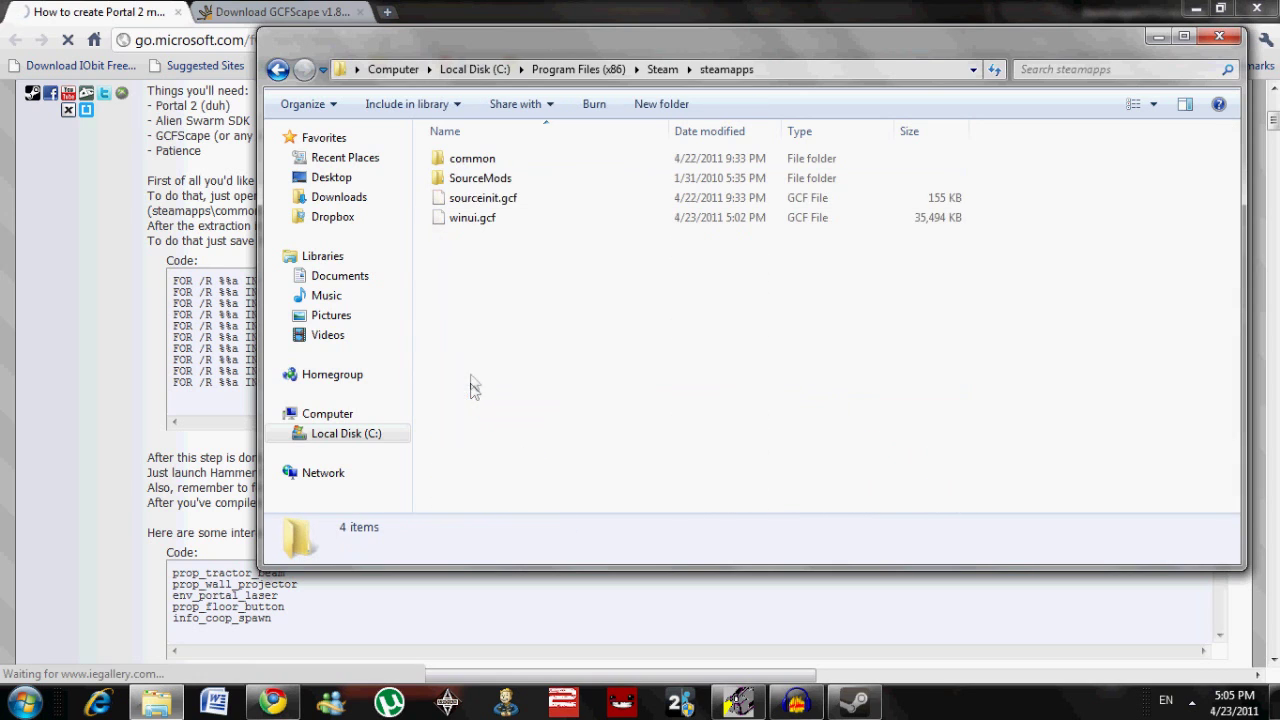
double_click(478, 160)
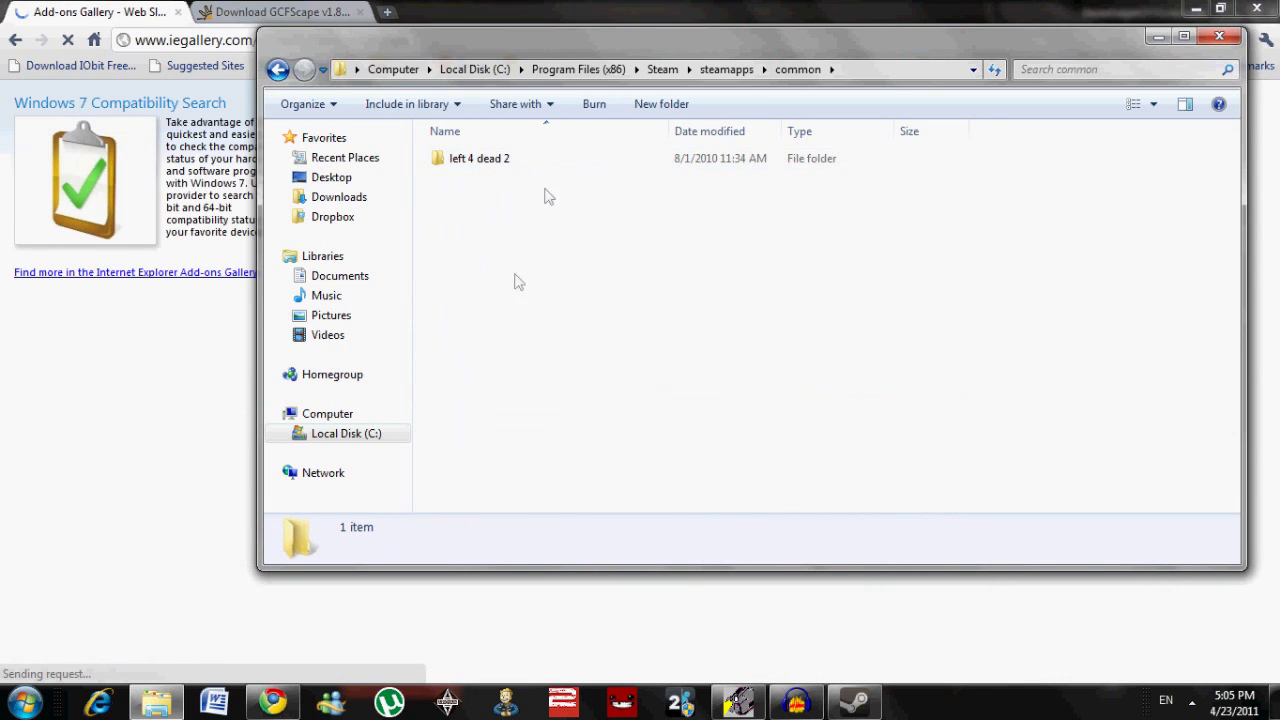
Return to VALVe\Portal 2, open the portal2 folder and select pak01_001.vpk
click(15, 40)
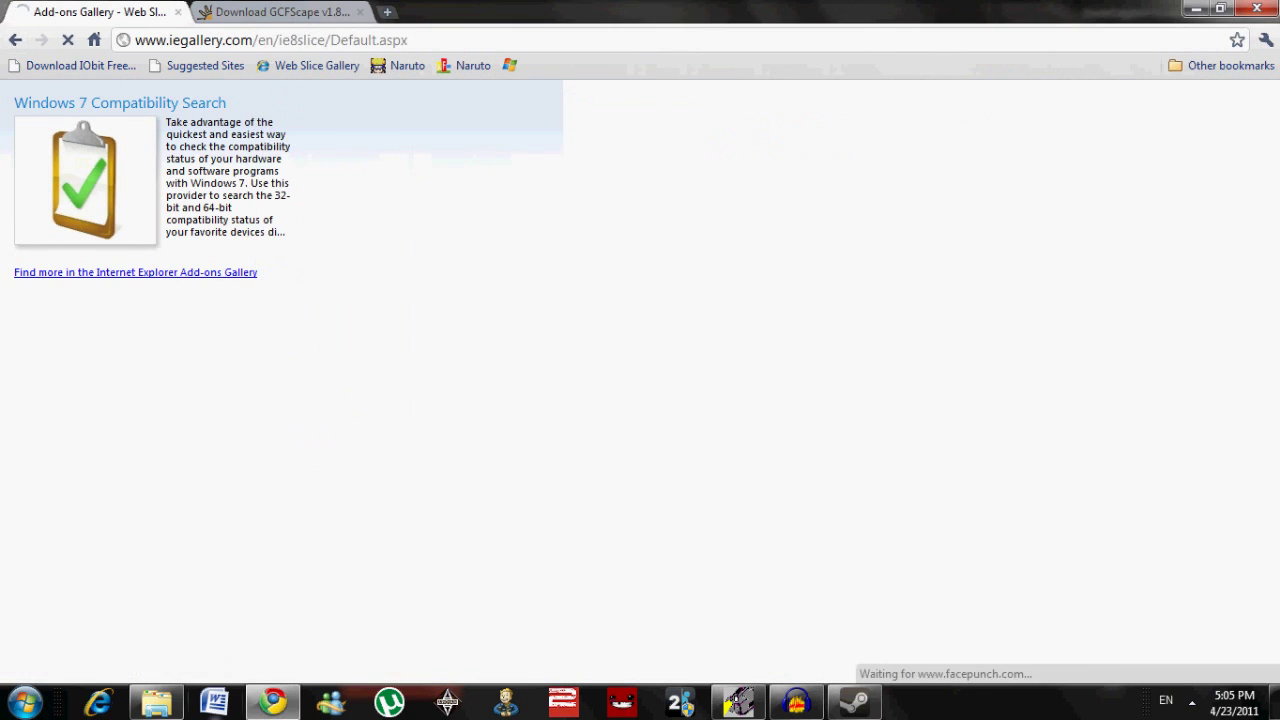
click(155, 702)
click(278, 69)
click(278, 69)
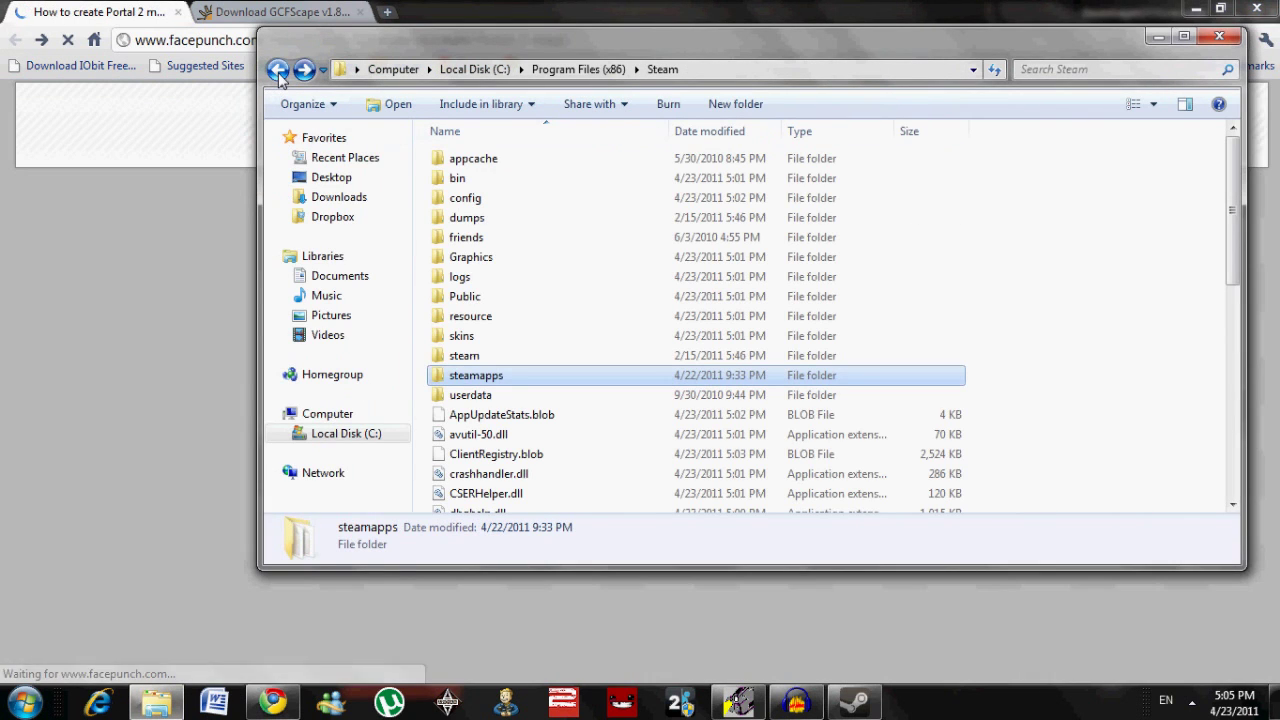
click(278, 69)
key(v)
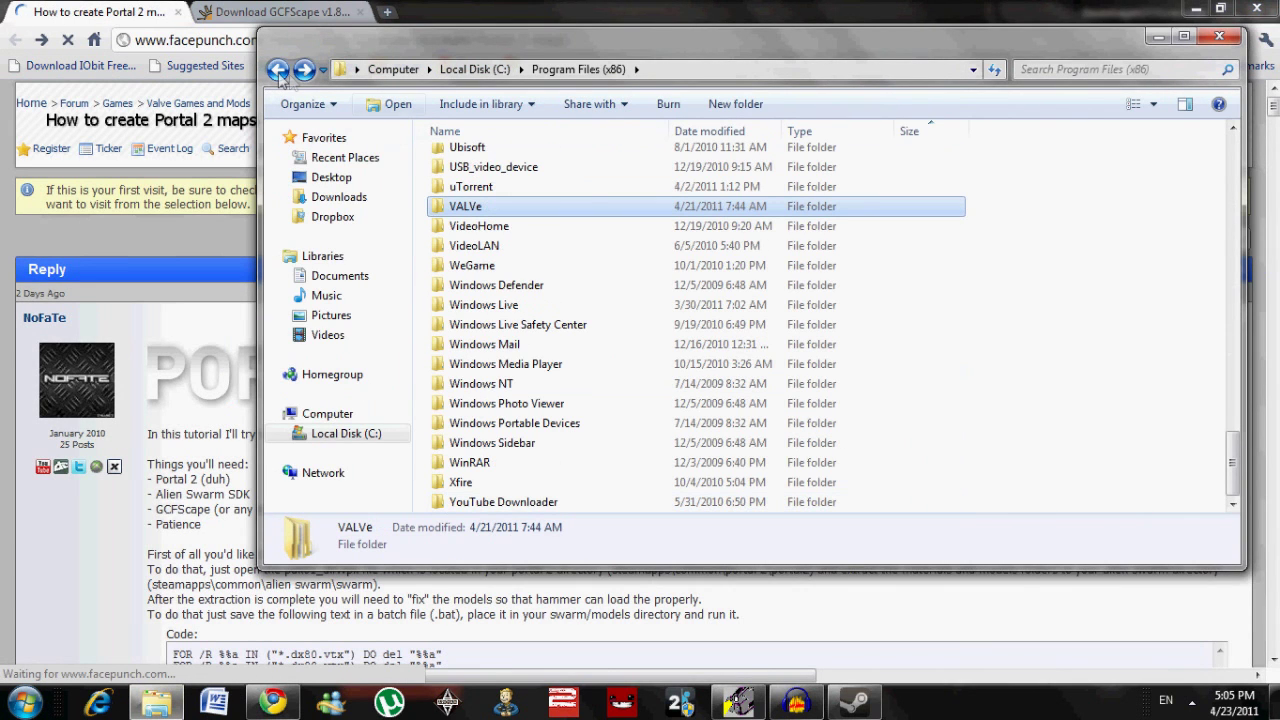
double_click(465, 208)
double_click(468, 178)
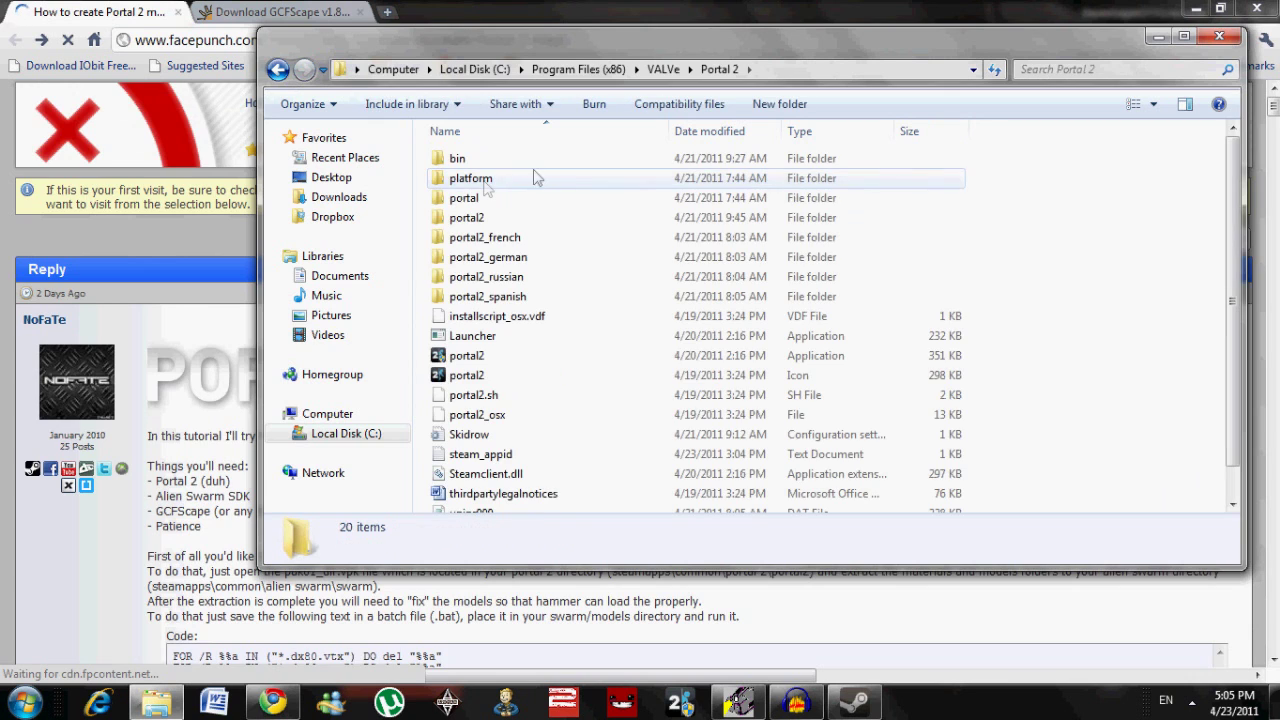
double_click(495, 220)
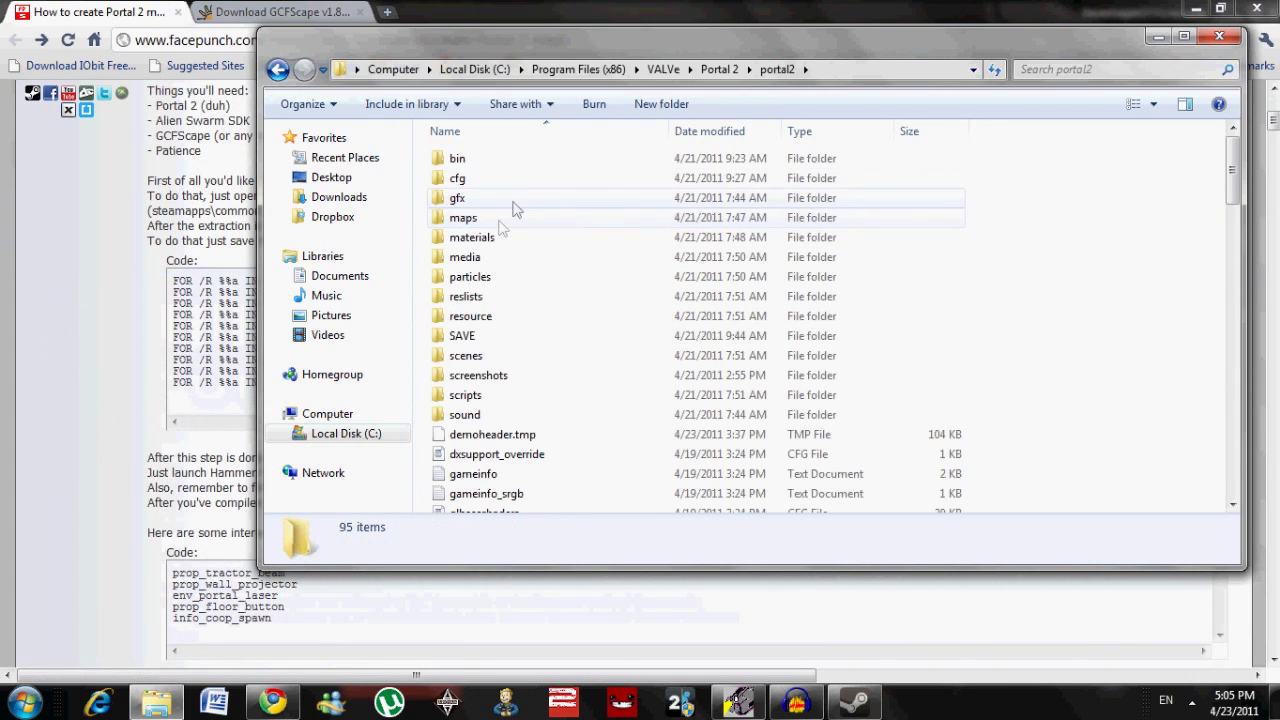
drag(1233, 172, 1235, 250)
click(510, 244)
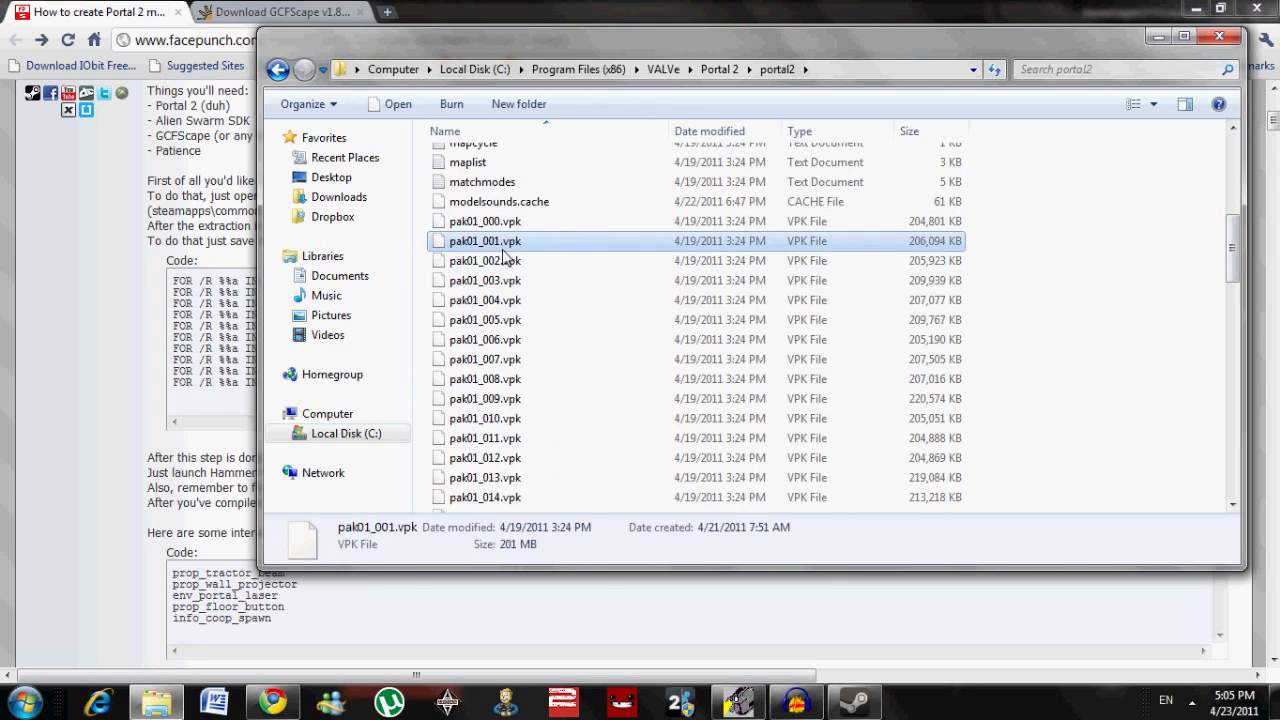
Try opening pak01_001.vpk, dismiss Windows' can't-open error, and bring the Portal 2 guide back
right_click(490, 241)
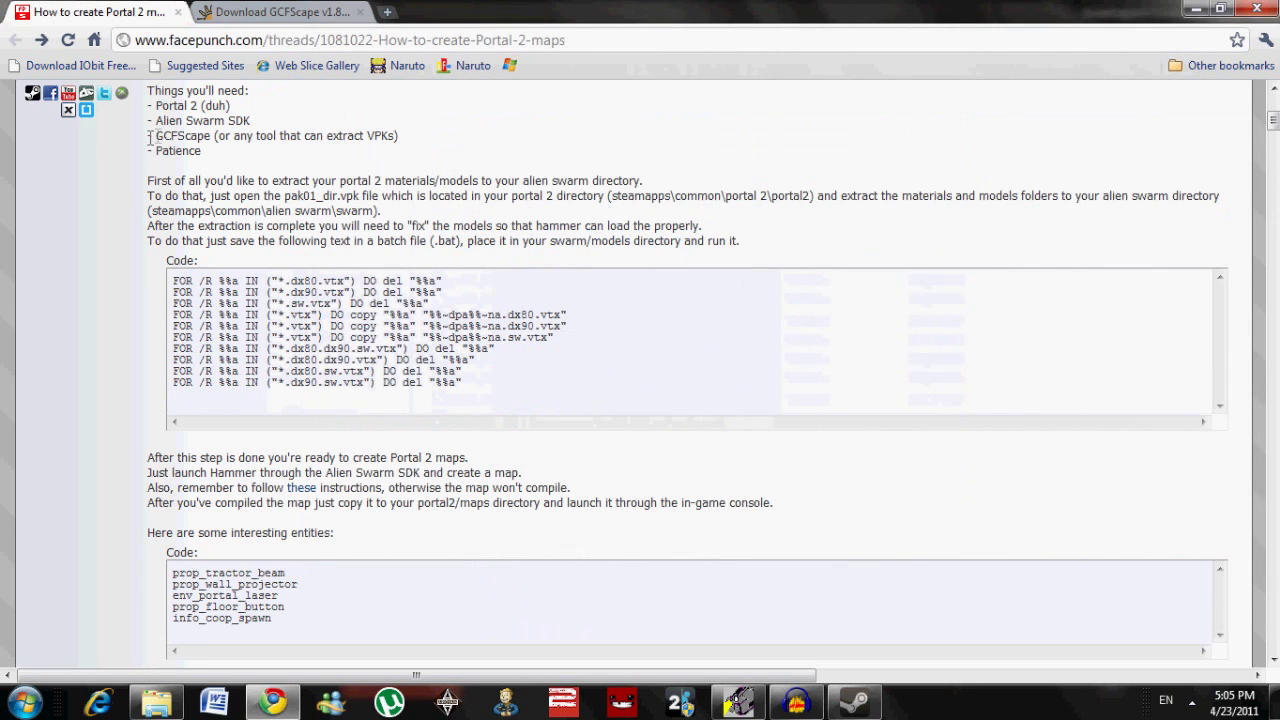
drag(150, 137, 215, 135)
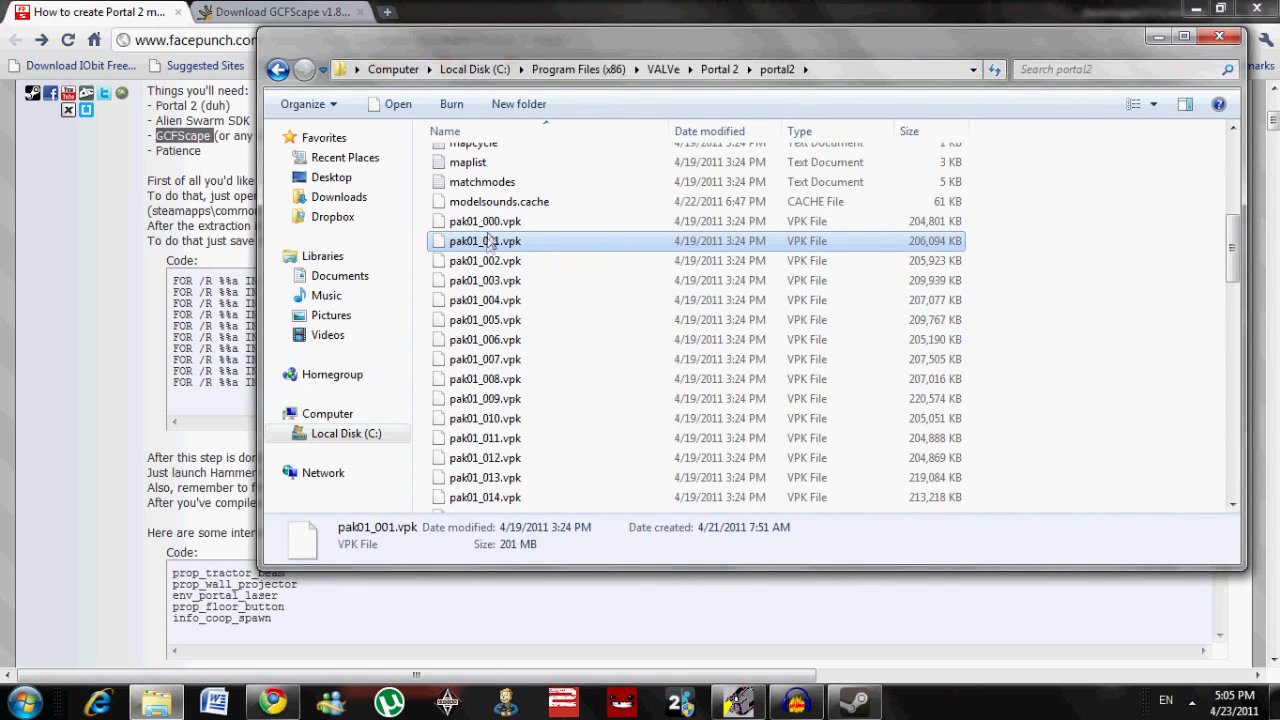
right_click(490, 244)
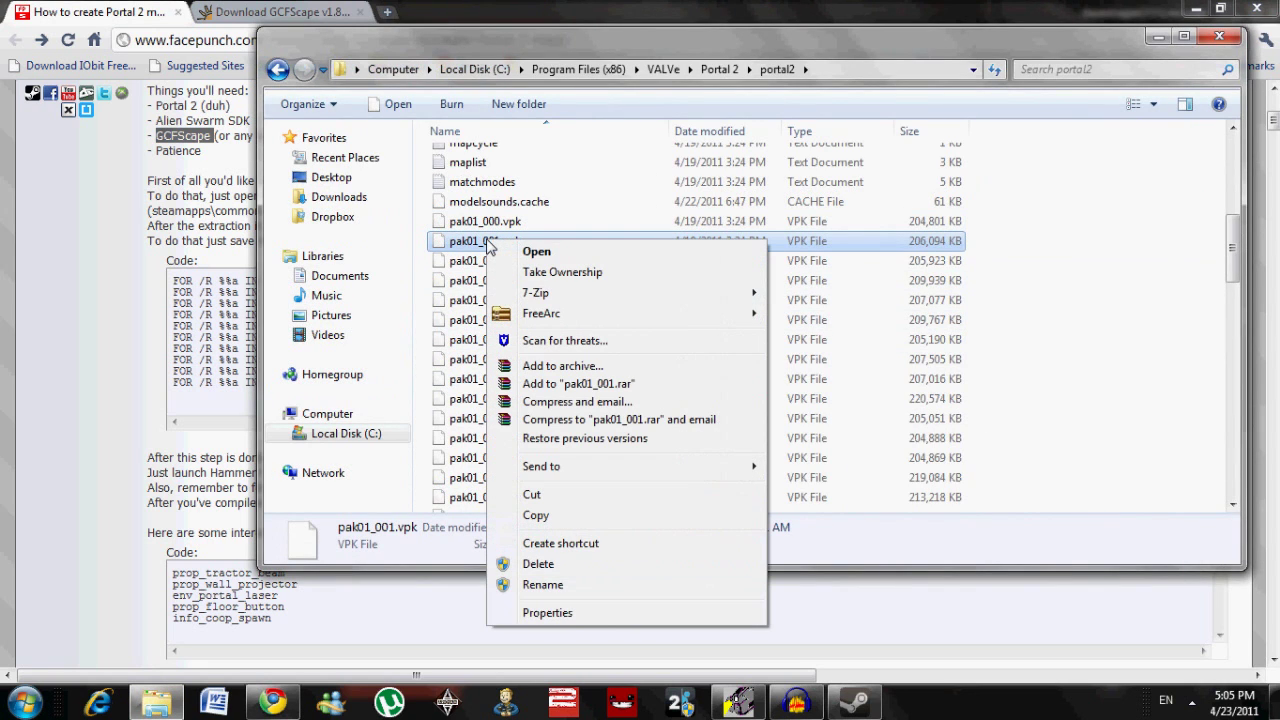
click(535, 255)
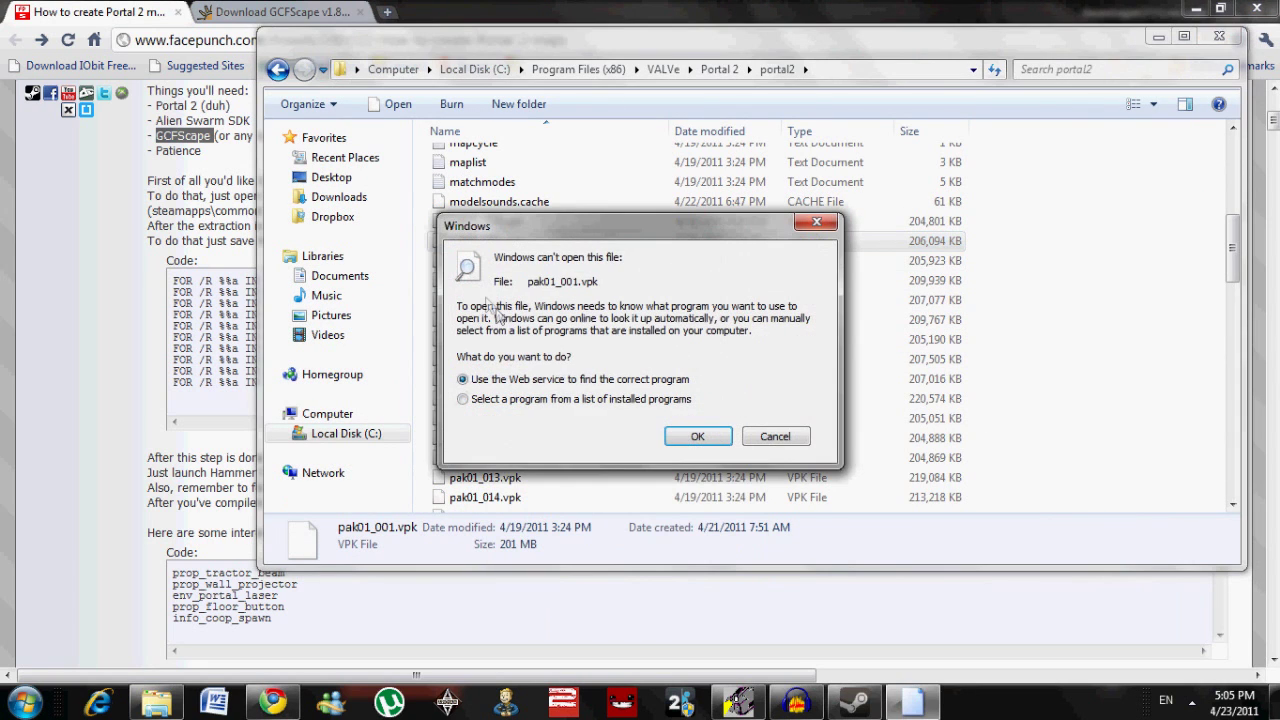
click(784, 437)
click(129, 234)
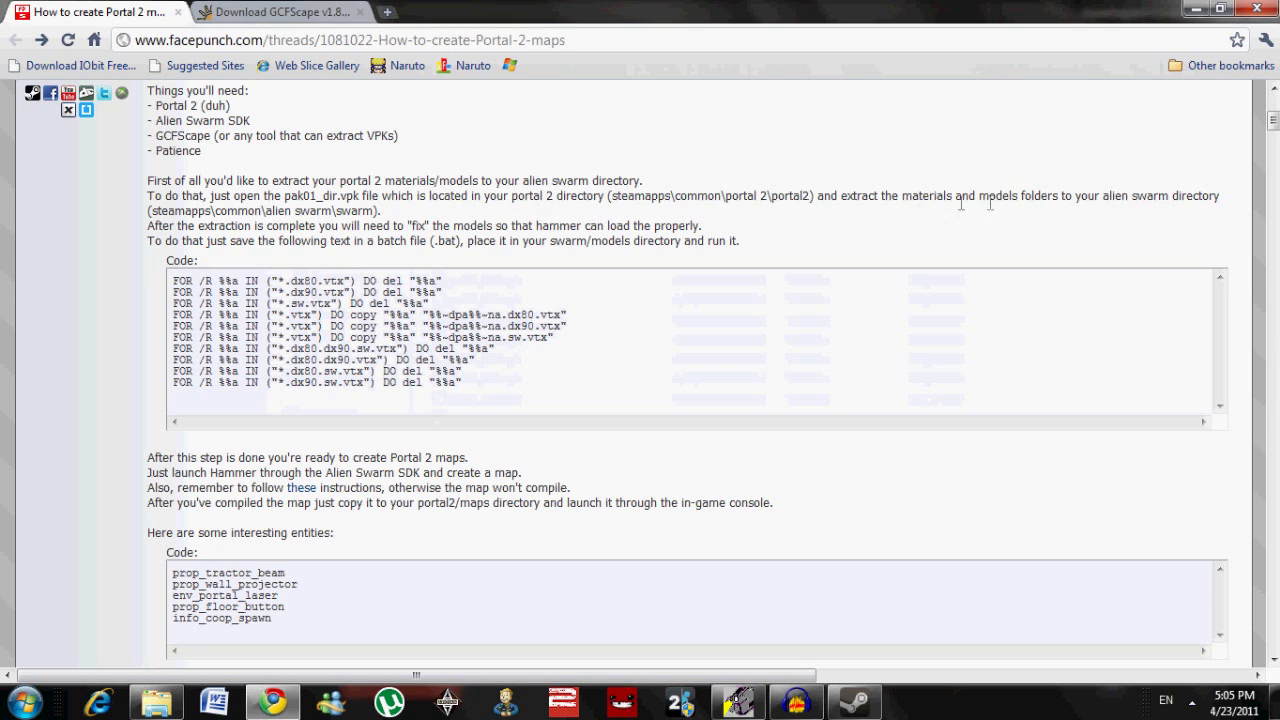
click(1068, 230)
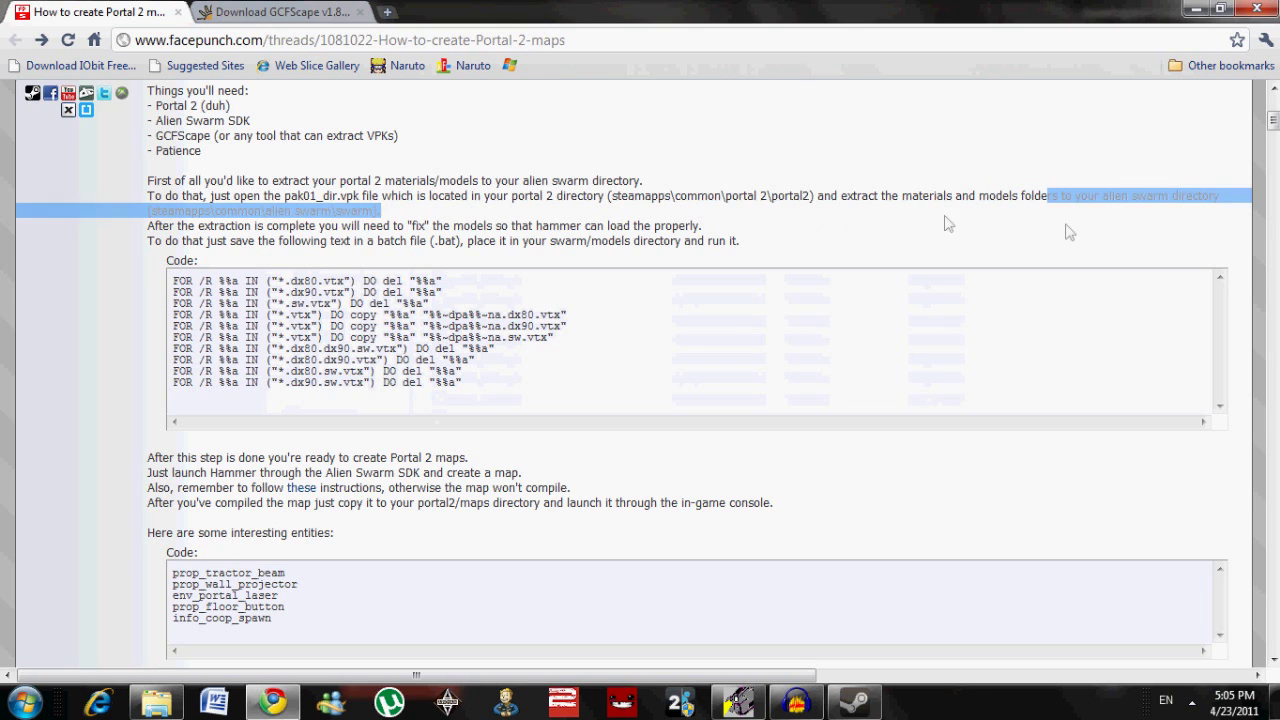
click(156, 703)
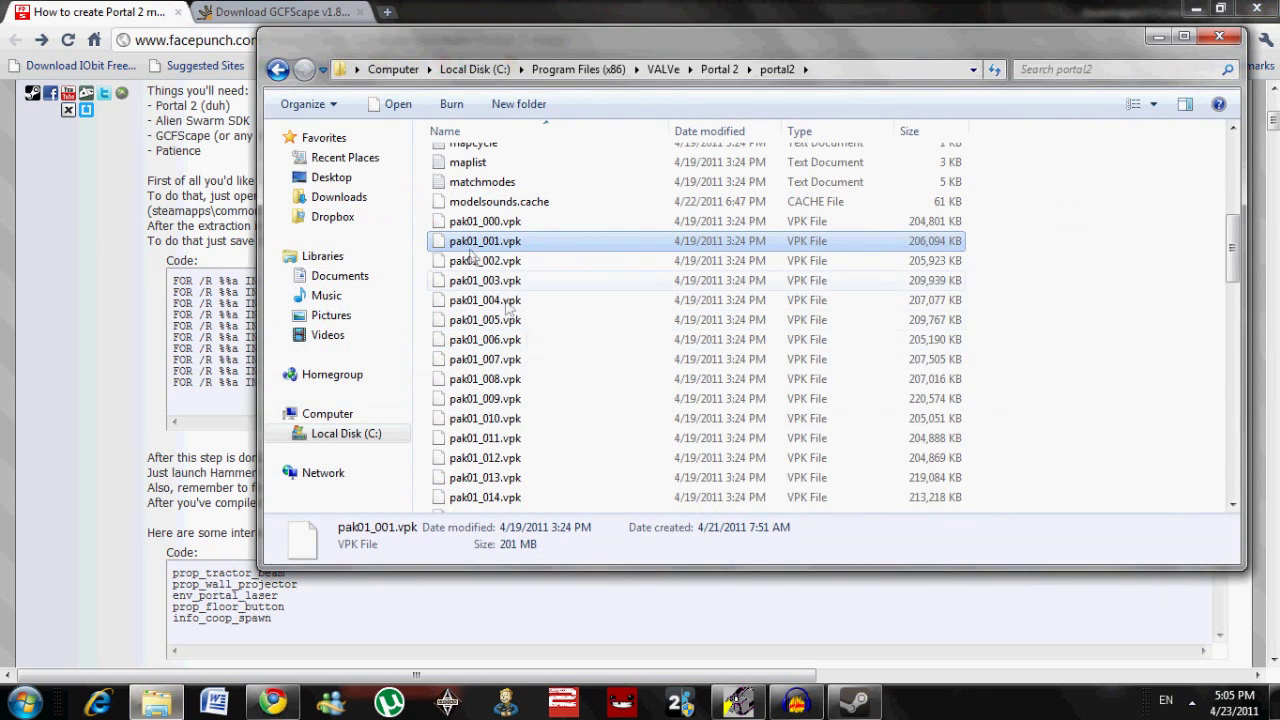
click(180, 703)
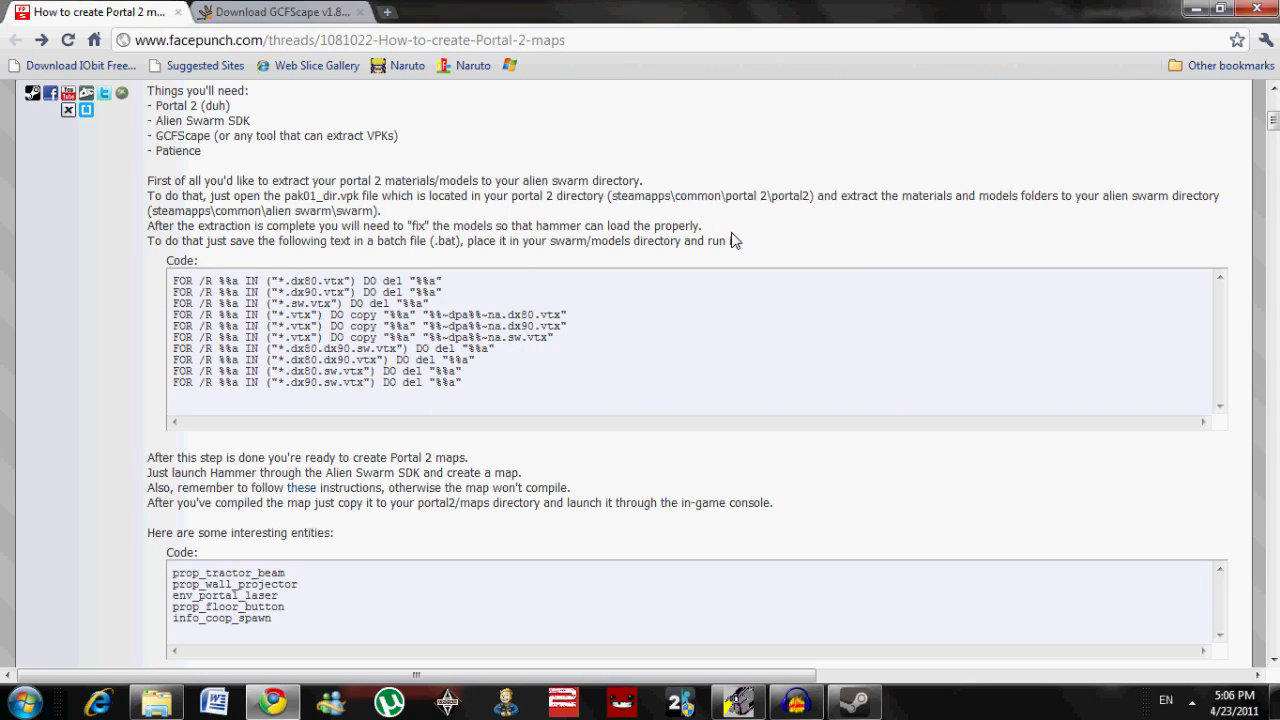
Select the whole ten-line batch code block in the guide
scroll(731, 240, down, 2)
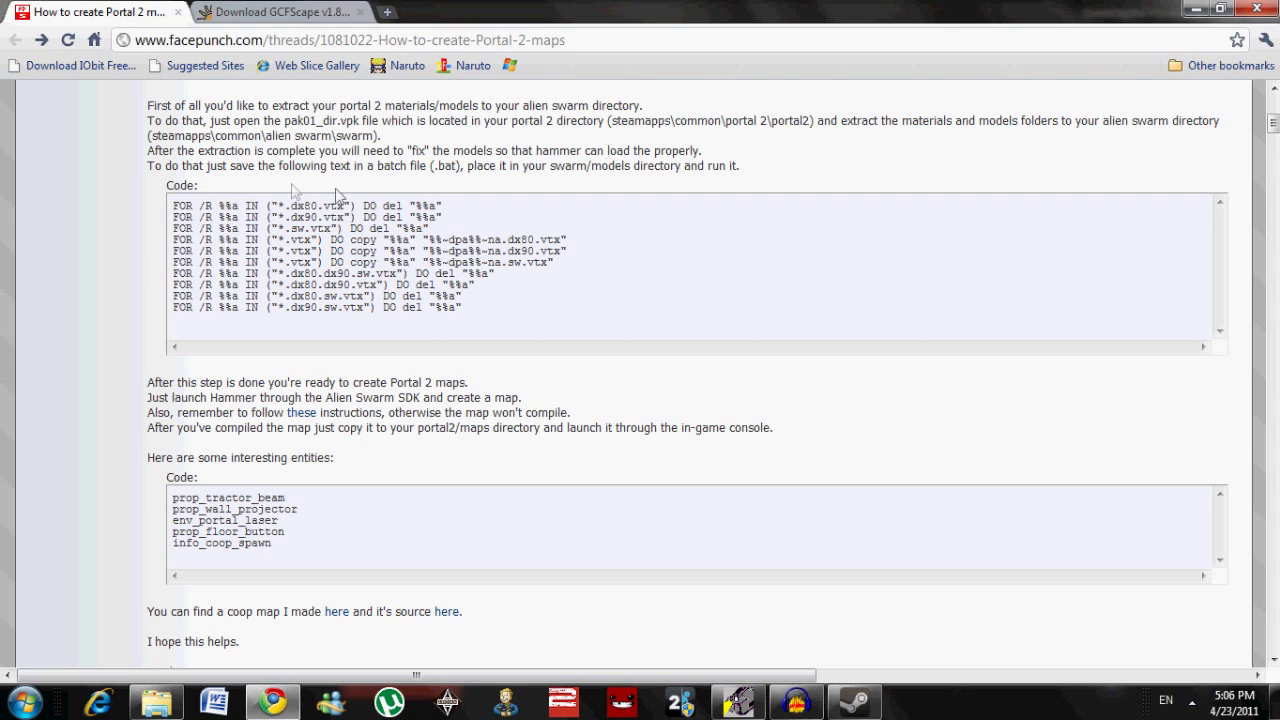
drag(492, 310, 434, 287)
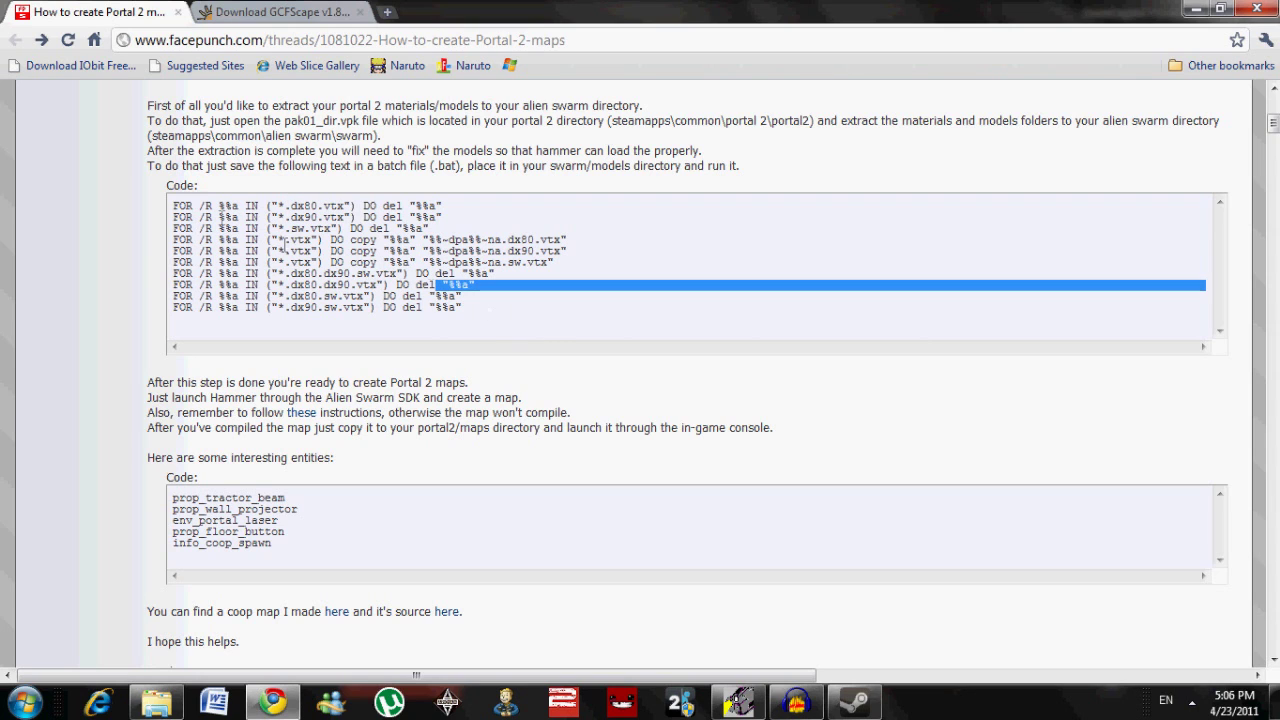
drag(190, 206, 459, 309)
key(ctrl+c)
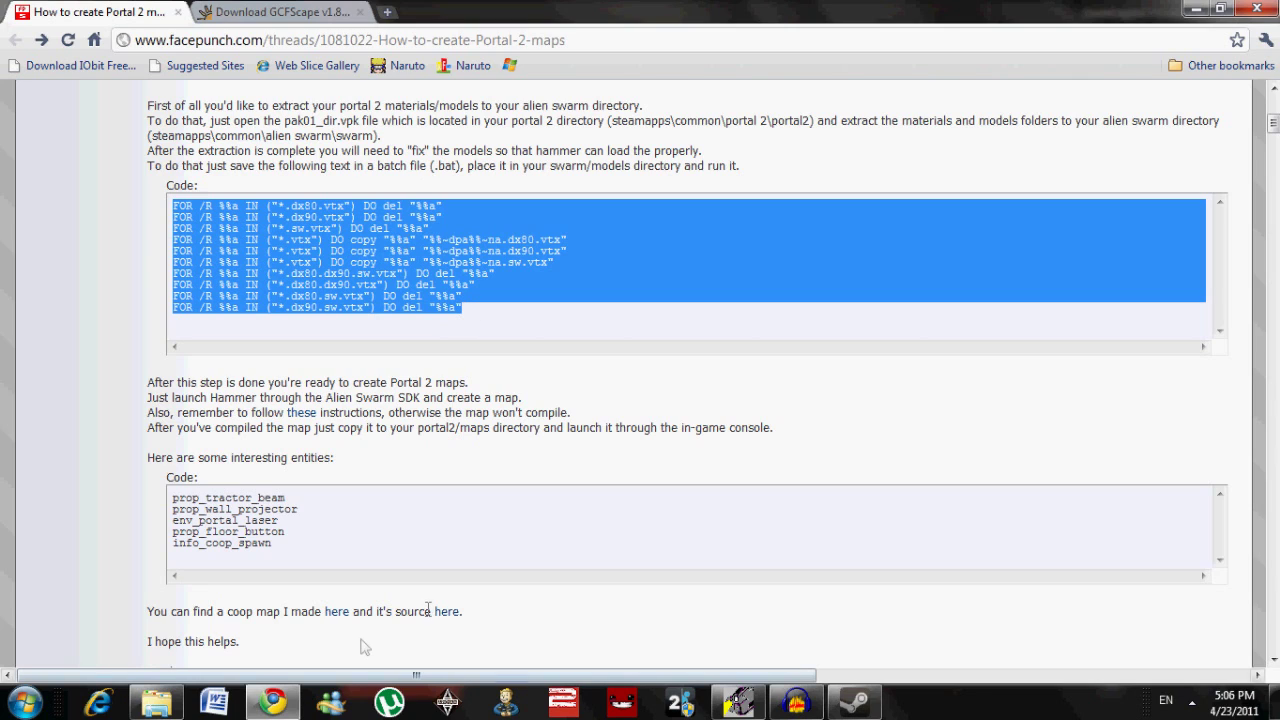
Minimize Chrome, the portal2 folder and Steam, then open the desktop's right-click menu
click(272, 700)
click(172, 704)
click(156, 702)
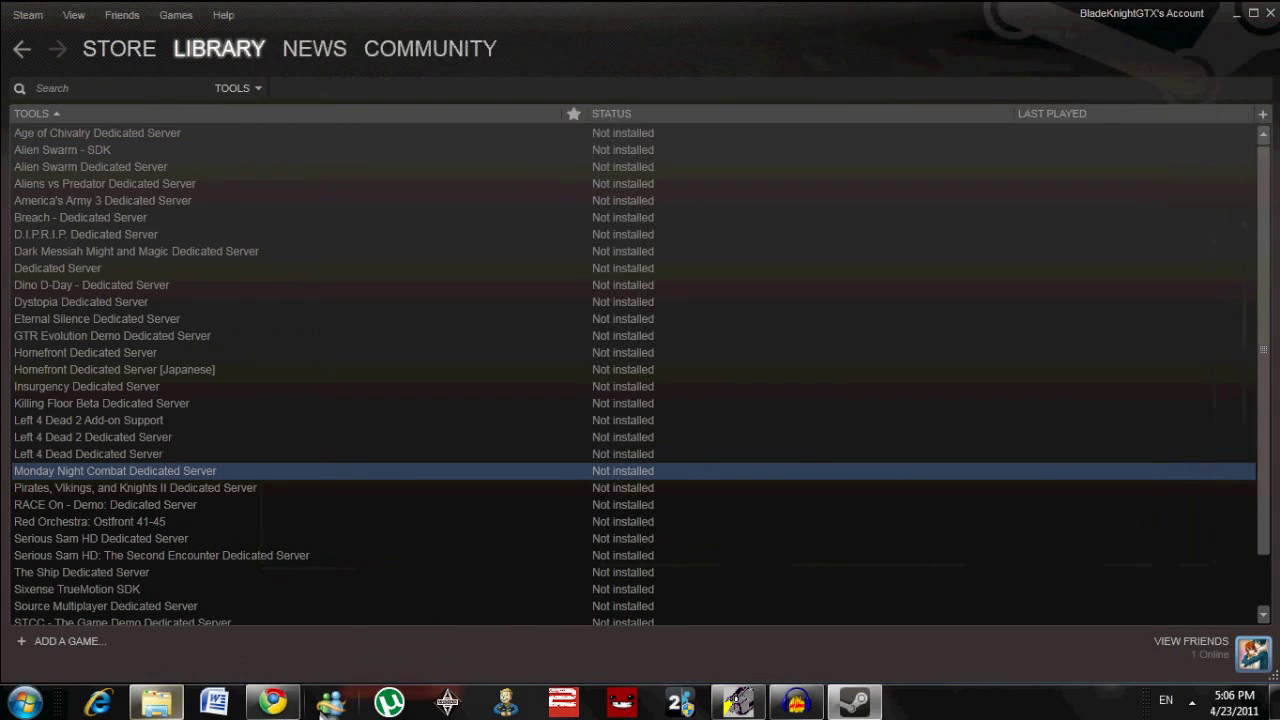
click(272, 700)
click(272, 700)
click(1237, 13)
right_click(642, 336)
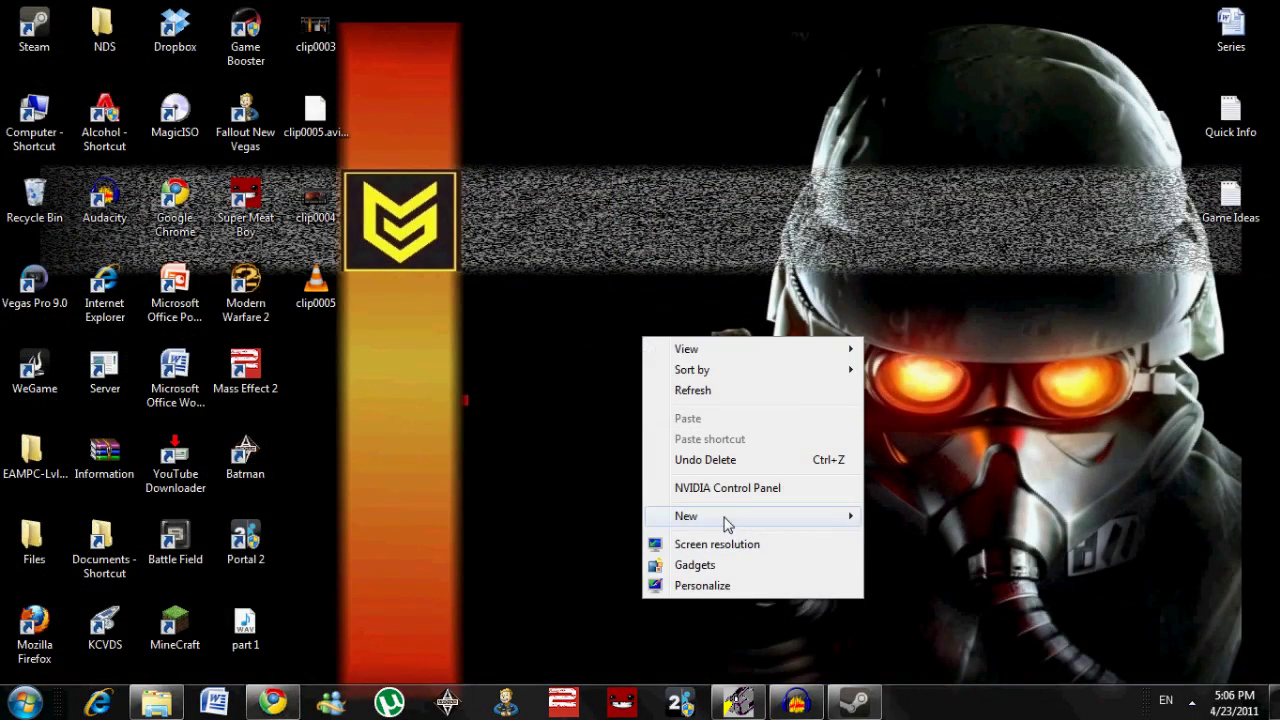
Create desktop text file 'file', paste the batch code and save it; search 'file options'
mouse_move(730, 520)
click(926, 475)
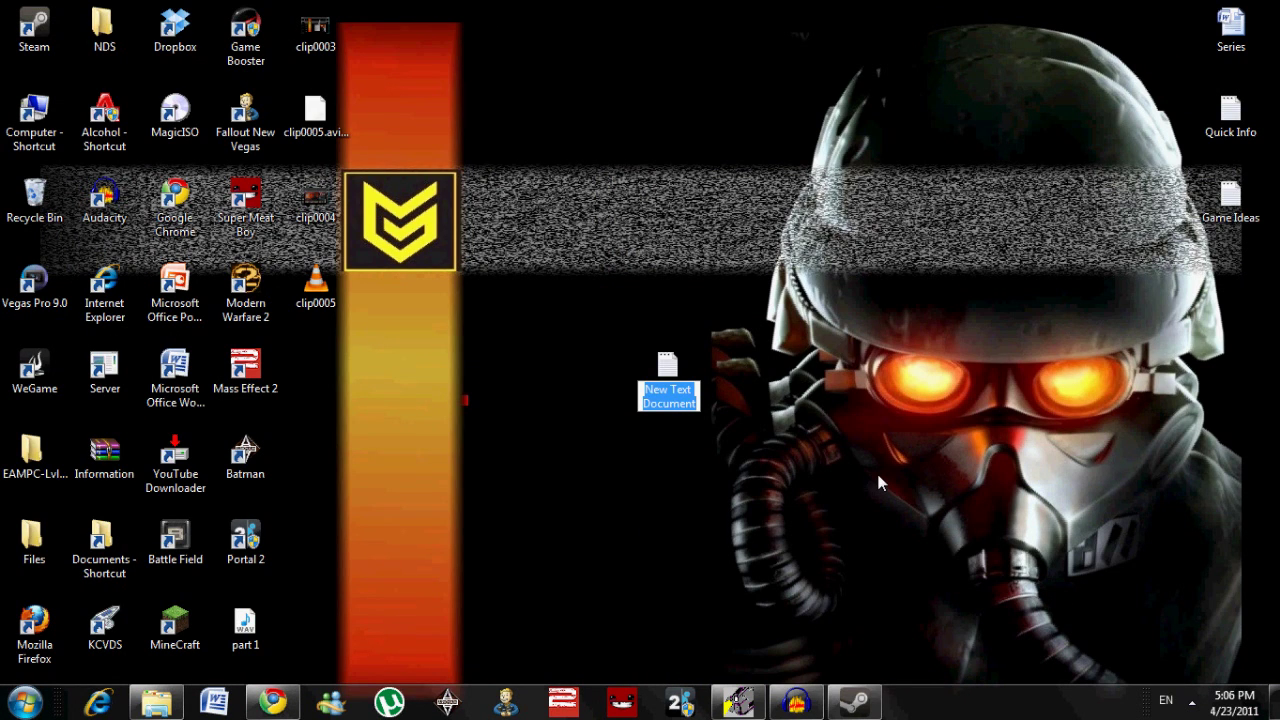
text(file)
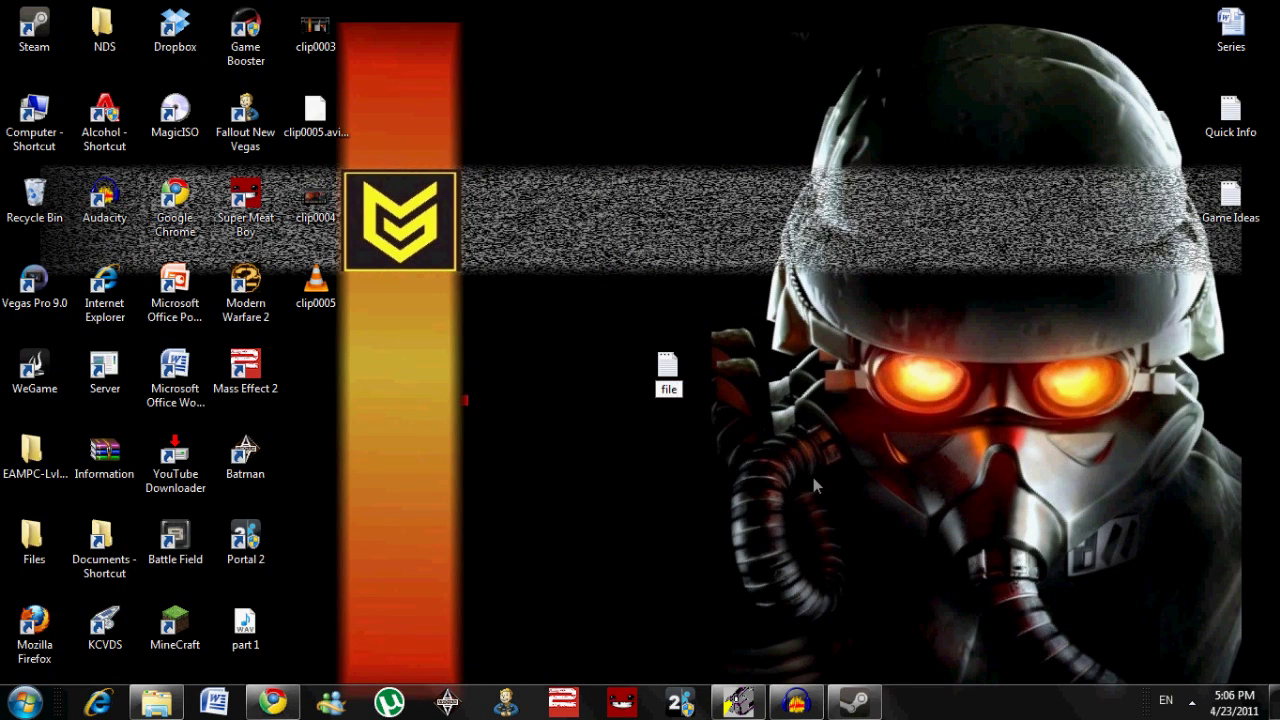
double_click(668, 368)
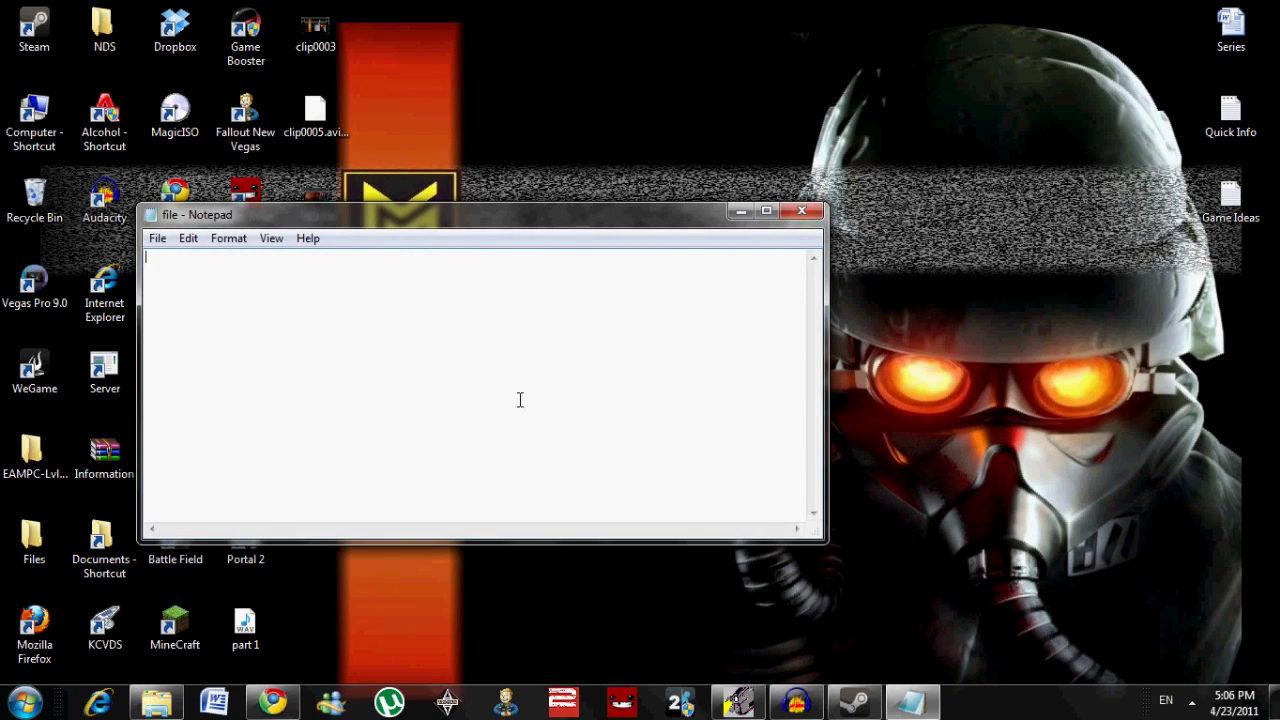
key(ctrl+v)
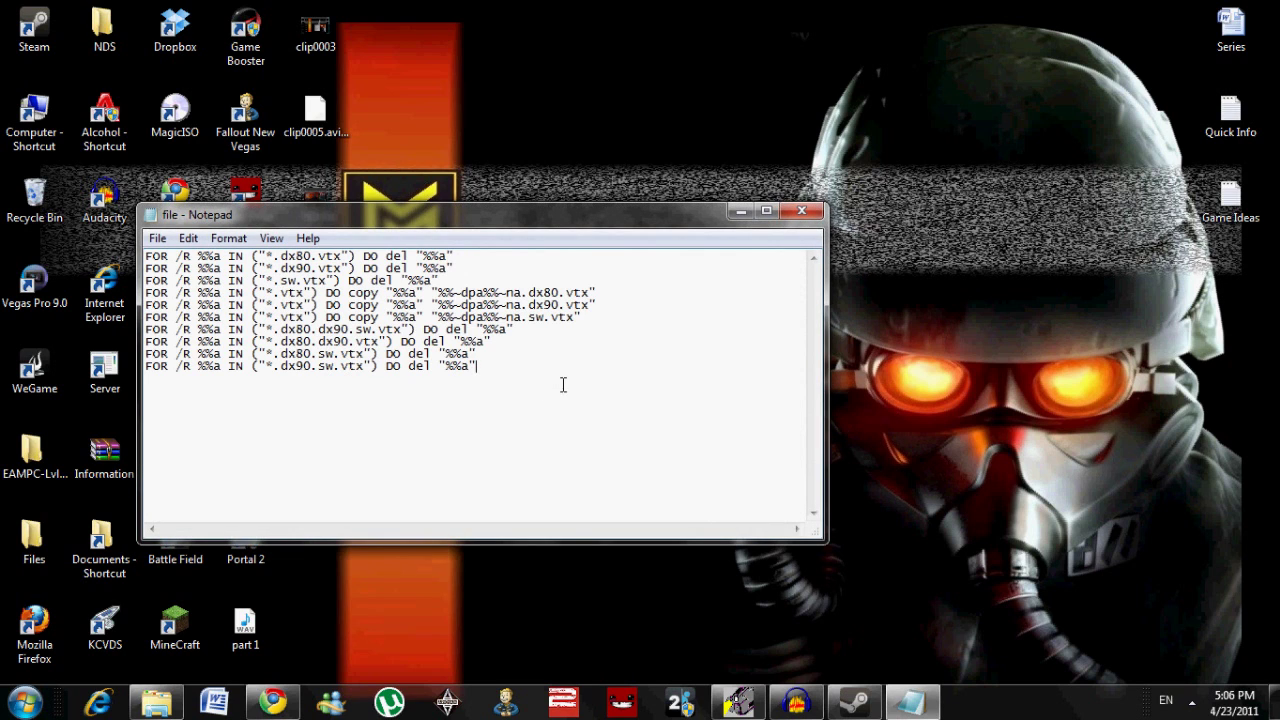
click(801, 210)
click(590, 364)
key(super)
text(f)
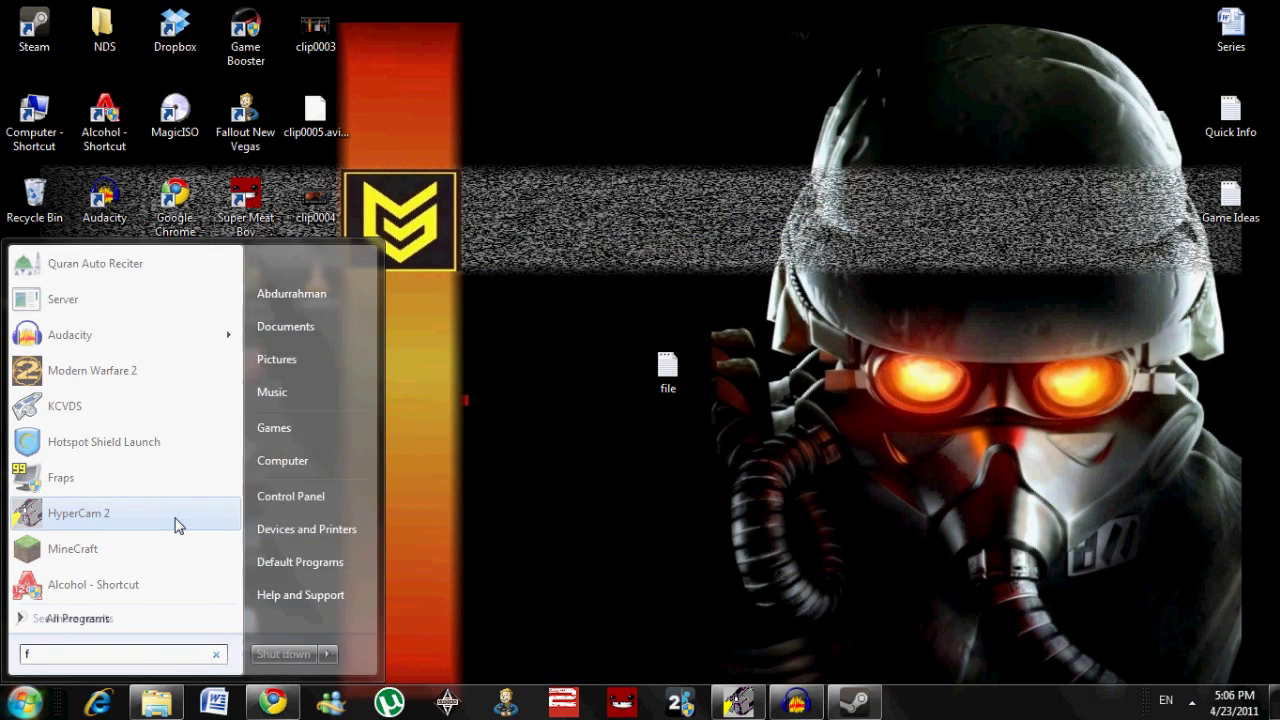
text(ile options)
In Folder Options, uncheck 'Hide extensions for known file types' so desktop files show extensions
key(Return)
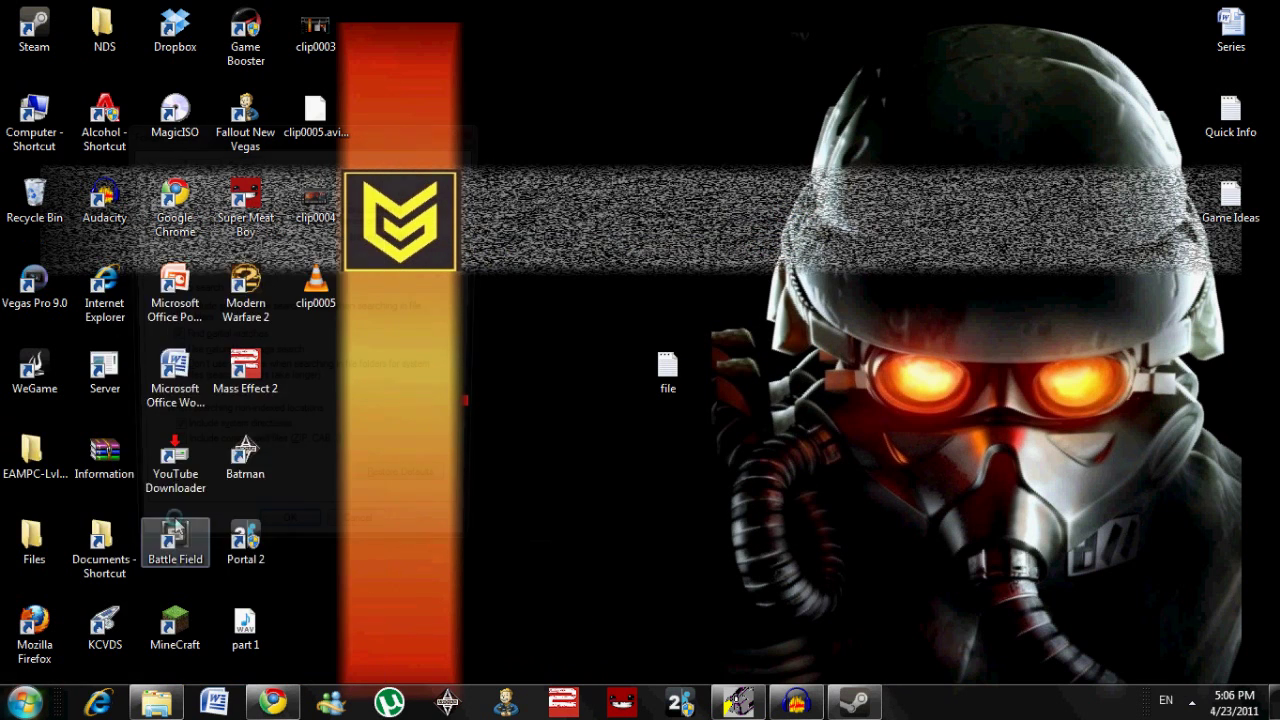
click(158, 164)
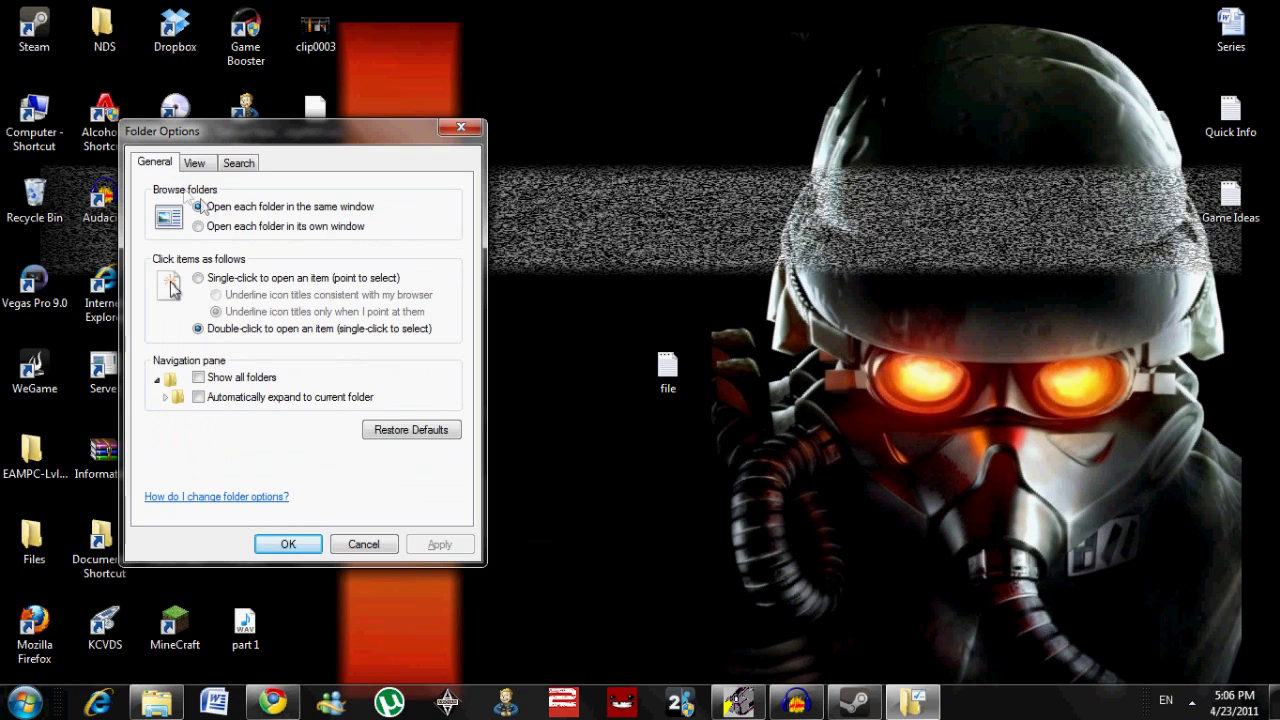
click(194, 163)
click(230, 454)
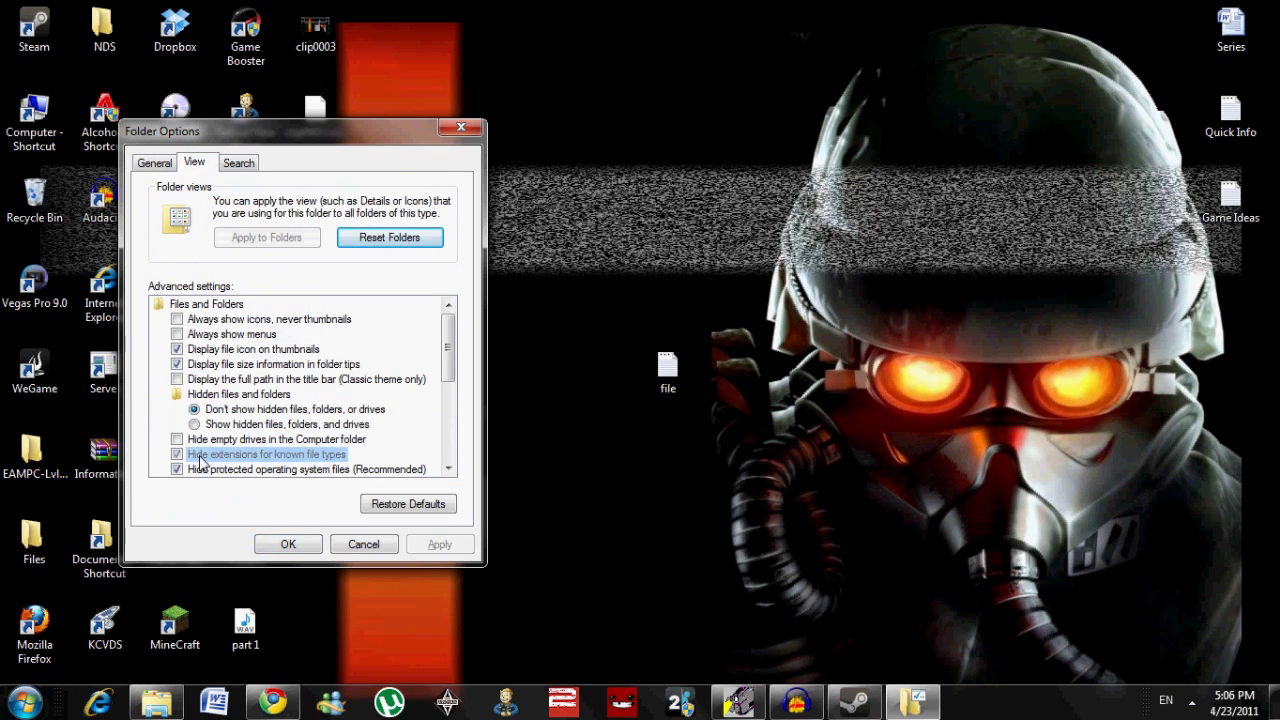
click(308, 548)
right_click(659, 385)
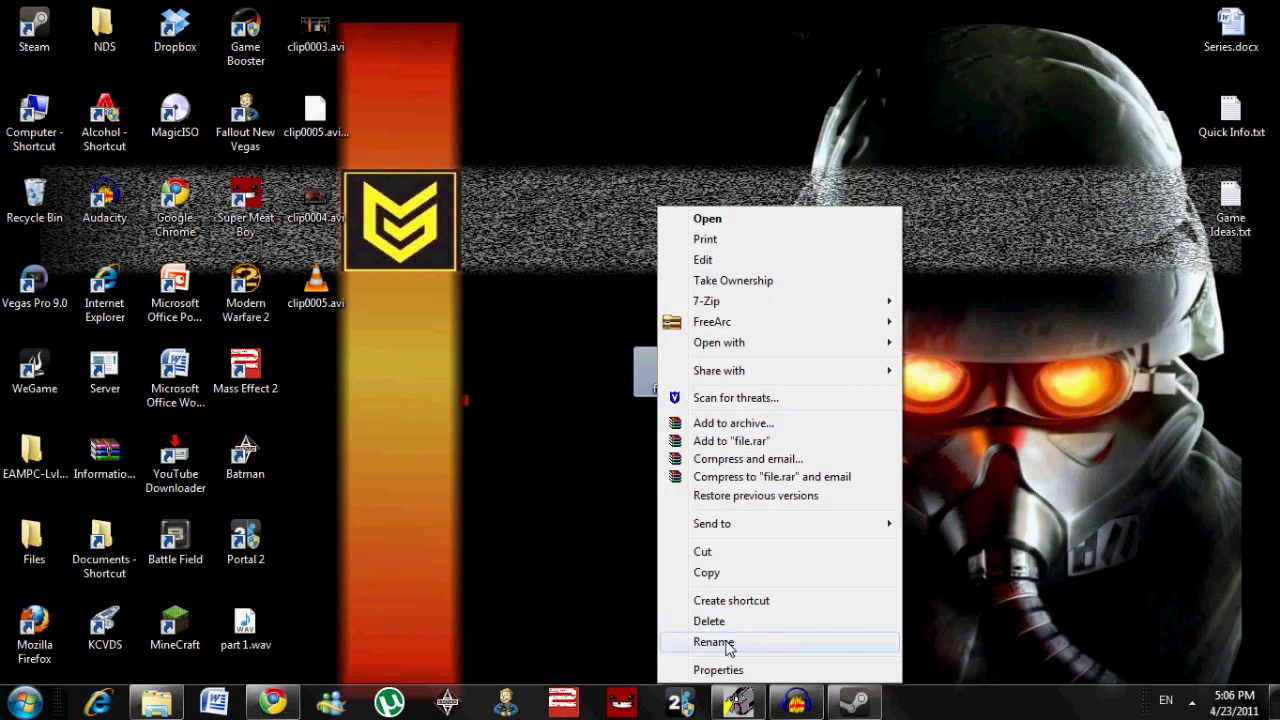
Rename file.txt to file.bat, then bring the Chrome Portal 2 guide back to the front
click(750, 641)
text(bat)
key(Return)
key(Return)
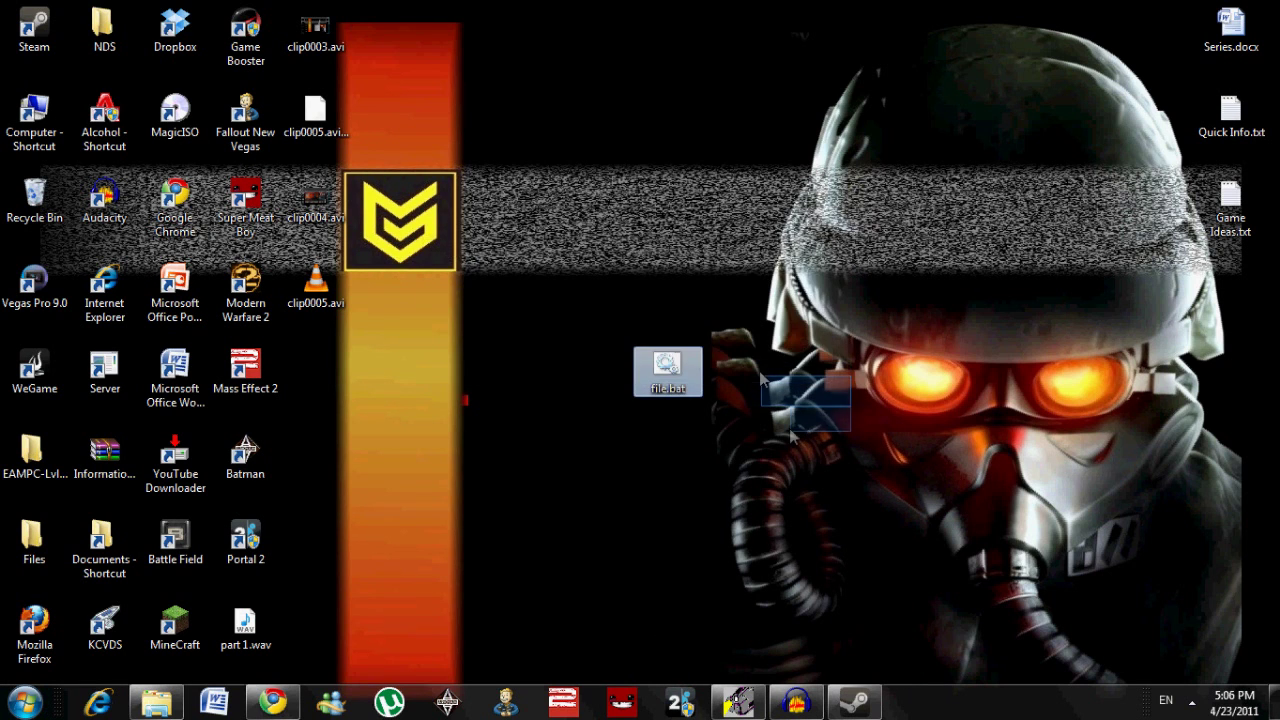
click(694, 427)
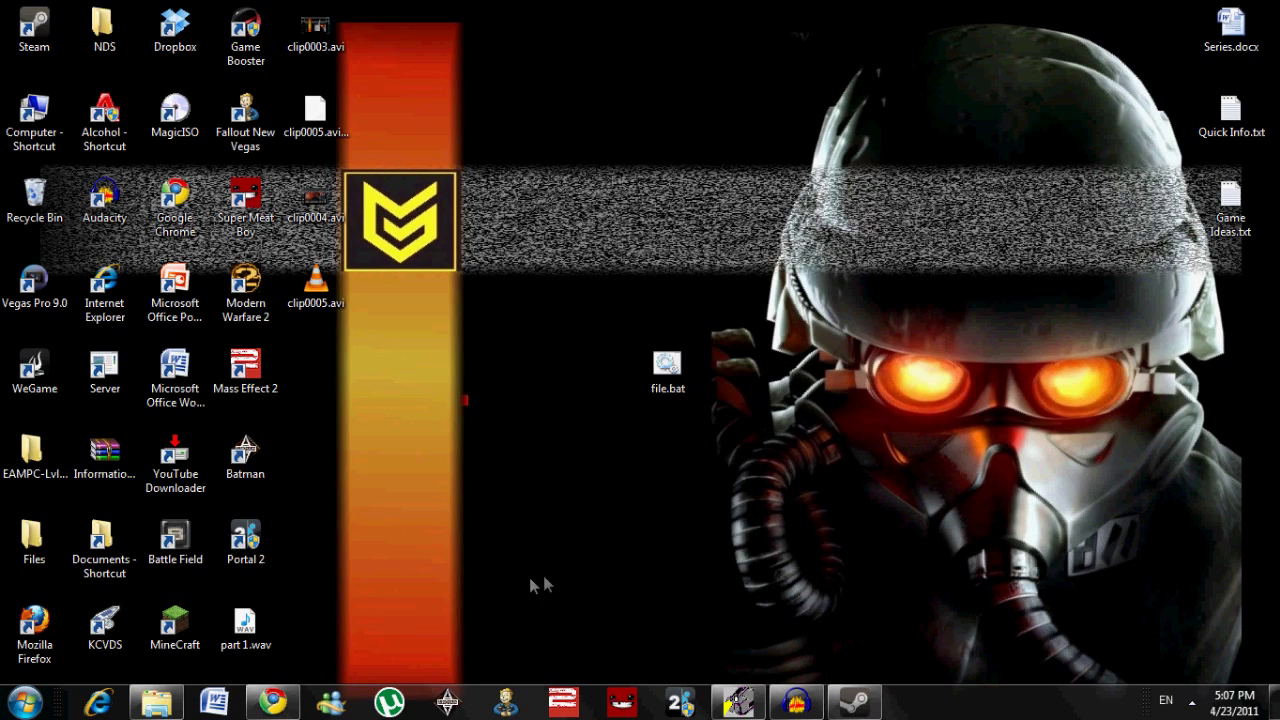
click(272, 702)
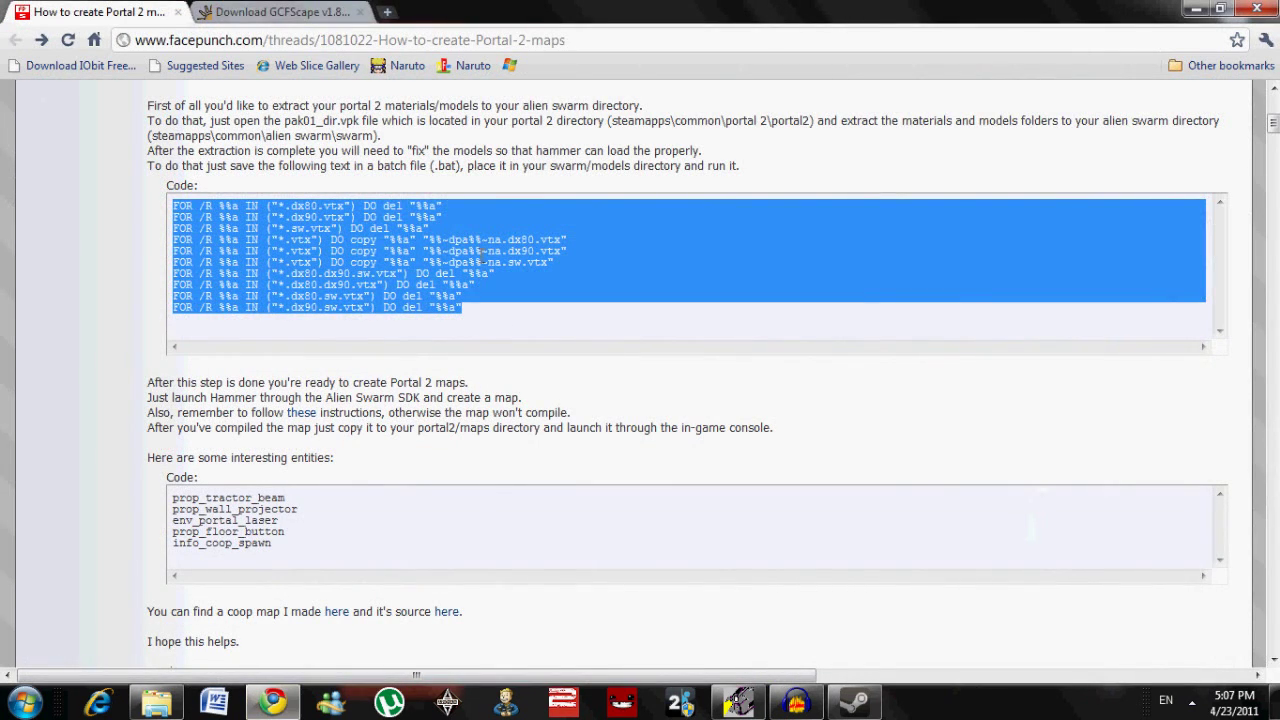
Check the tutorial's batch code, then restore the Portal 2\portal2 folder window over it
click(481, 254)
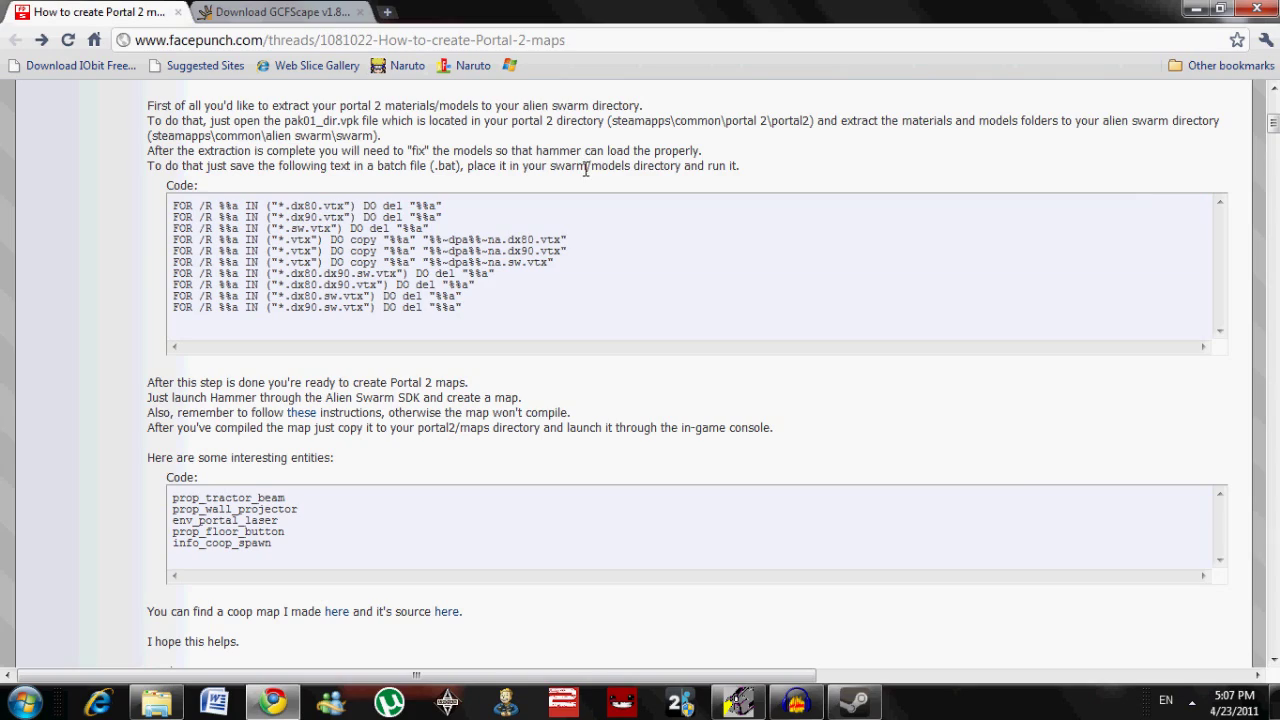
click(156, 702)
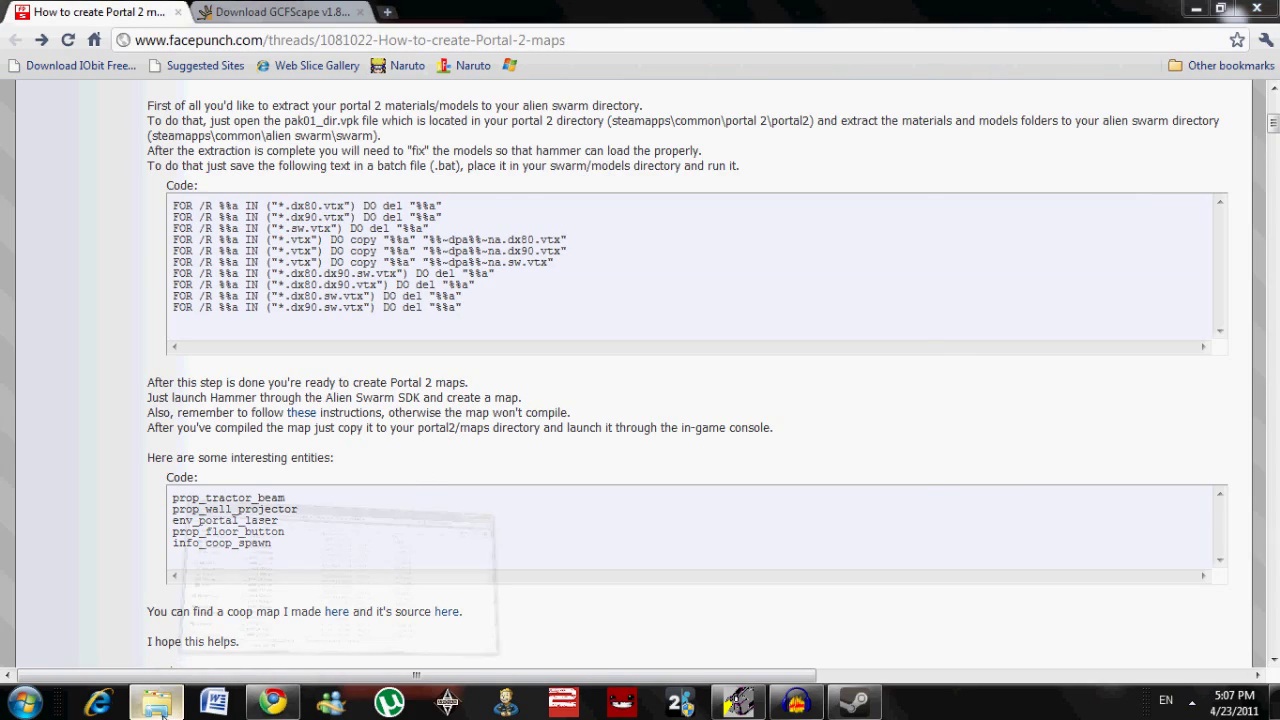
click(156, 702)
scroll(138, 237, up, 3)
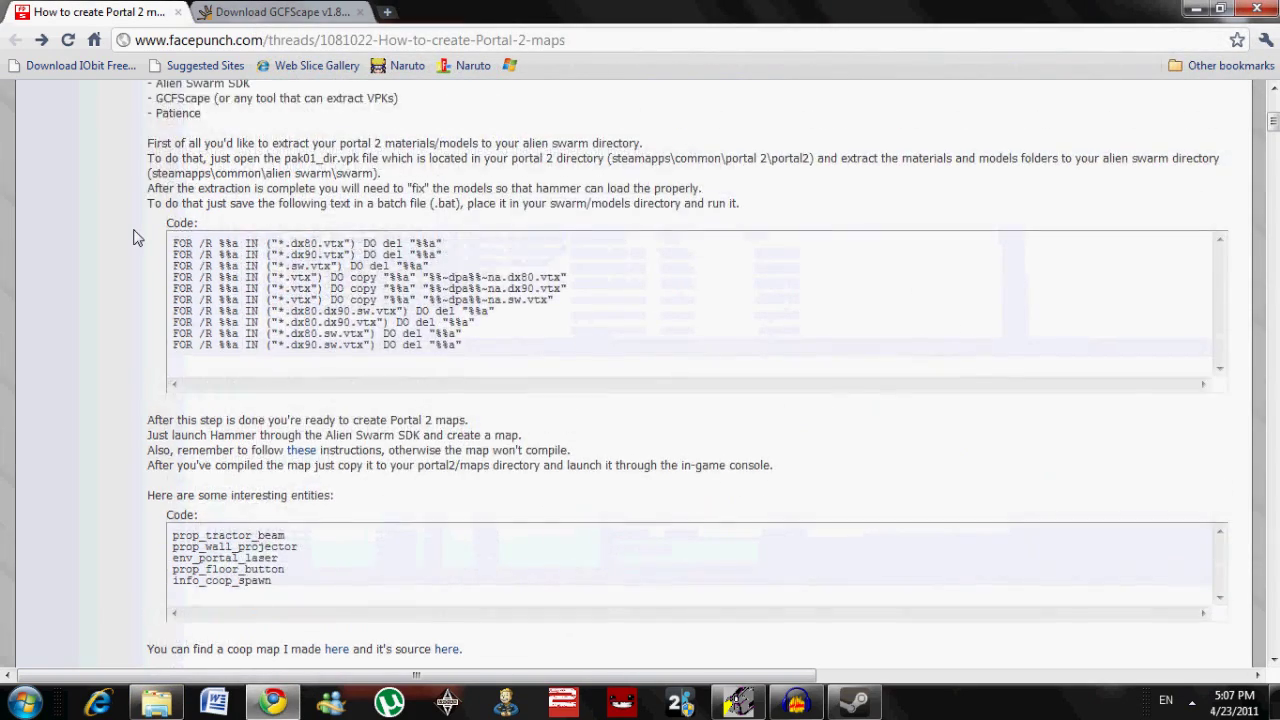
scroll(138, 237, down, 3)
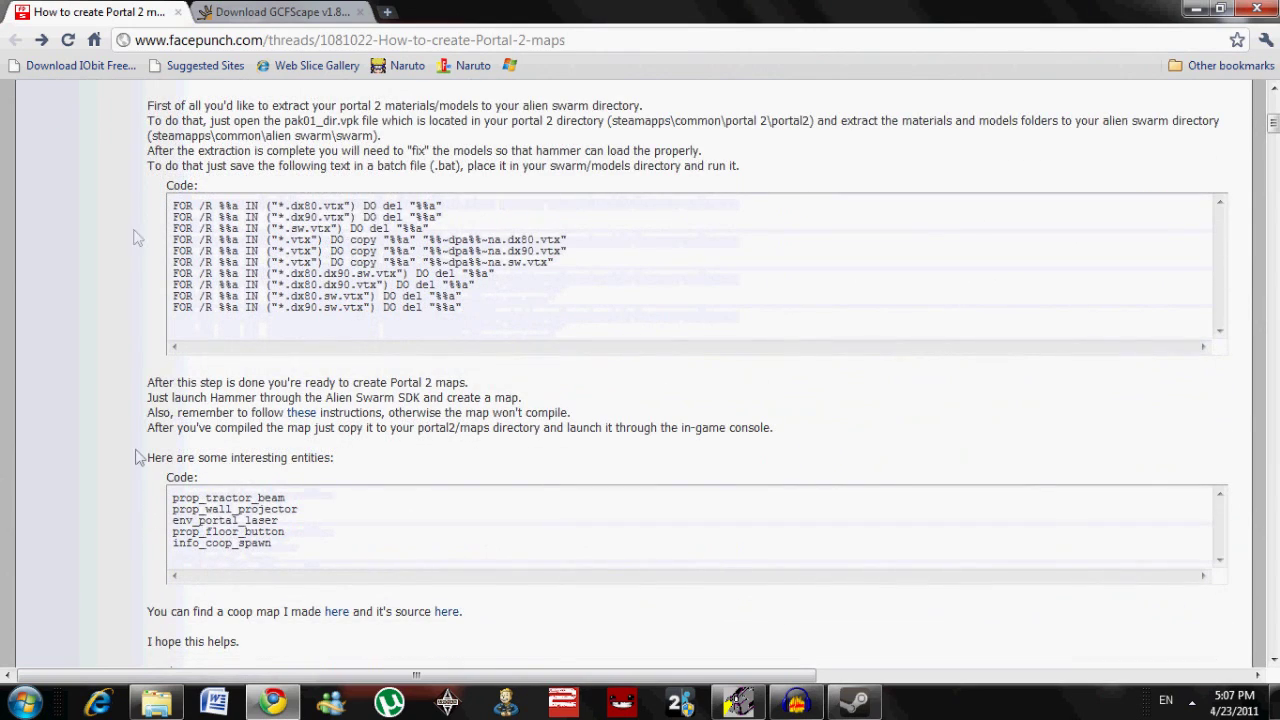
click(156, 704)
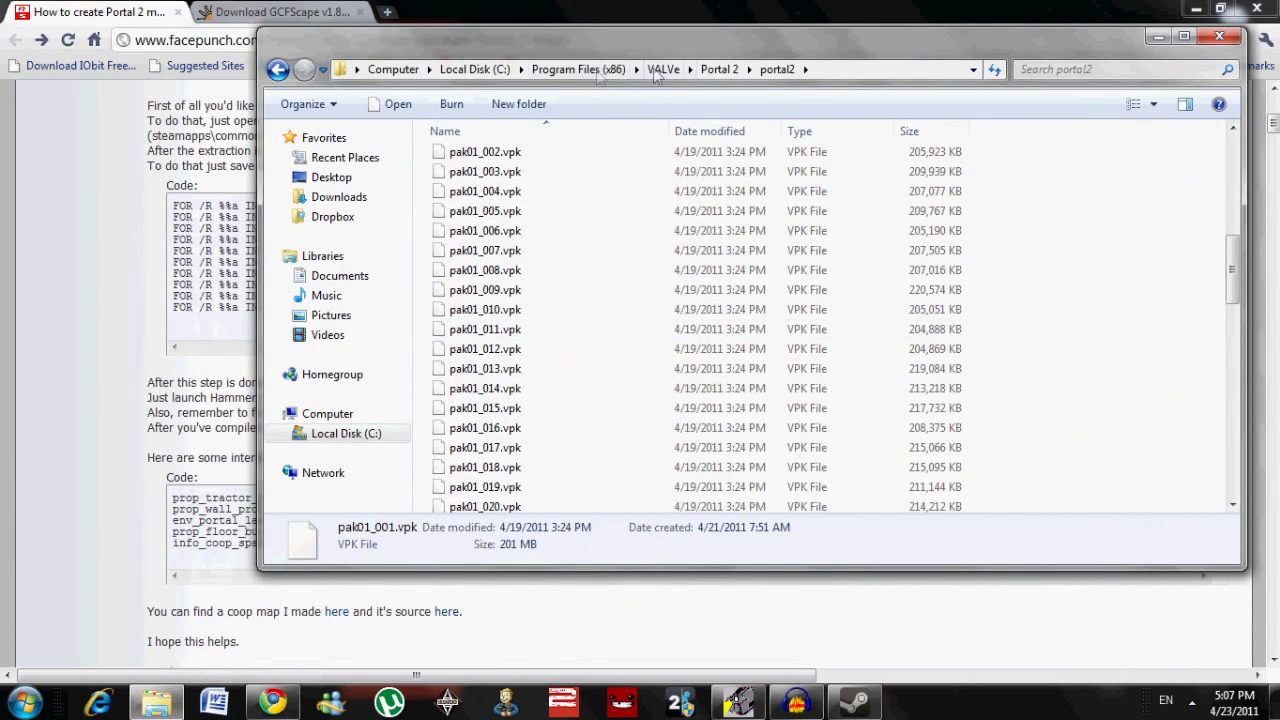
Go up to Program Files (x86), open Steam\steamapps\common, then switch back to the tutorial
click(652, 69)
click(597, 69)
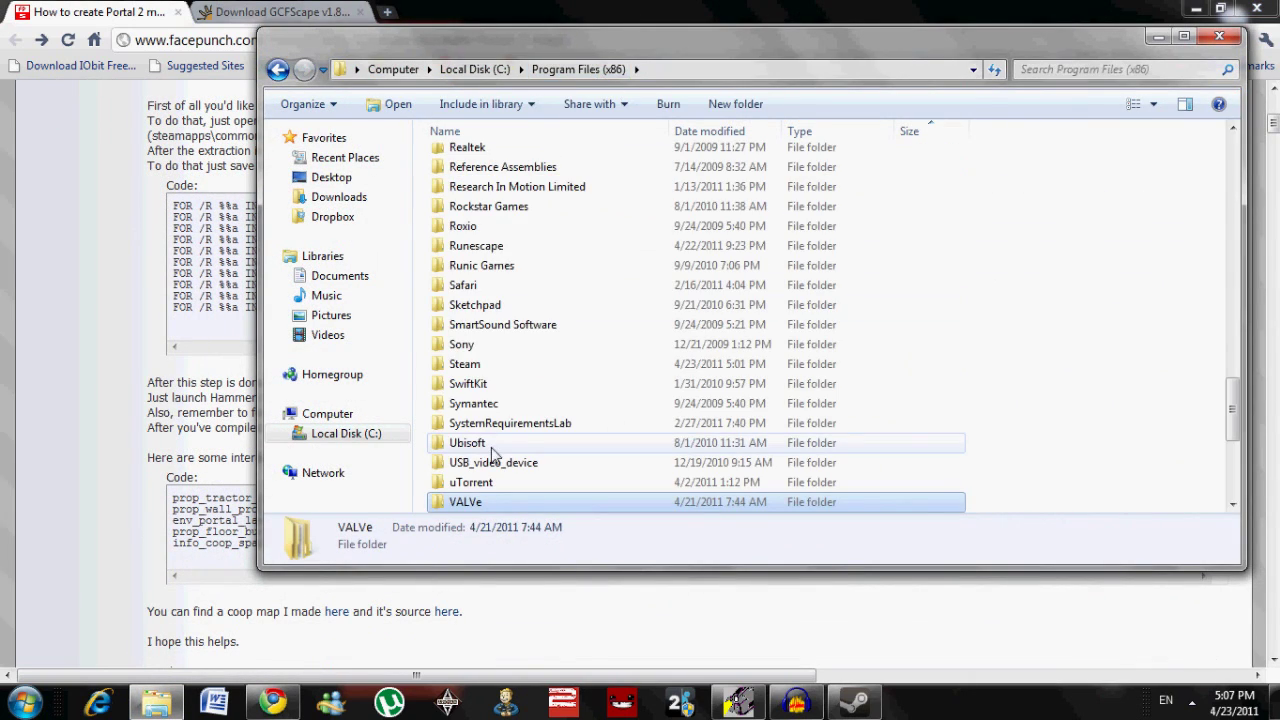
double_click(487, 373)
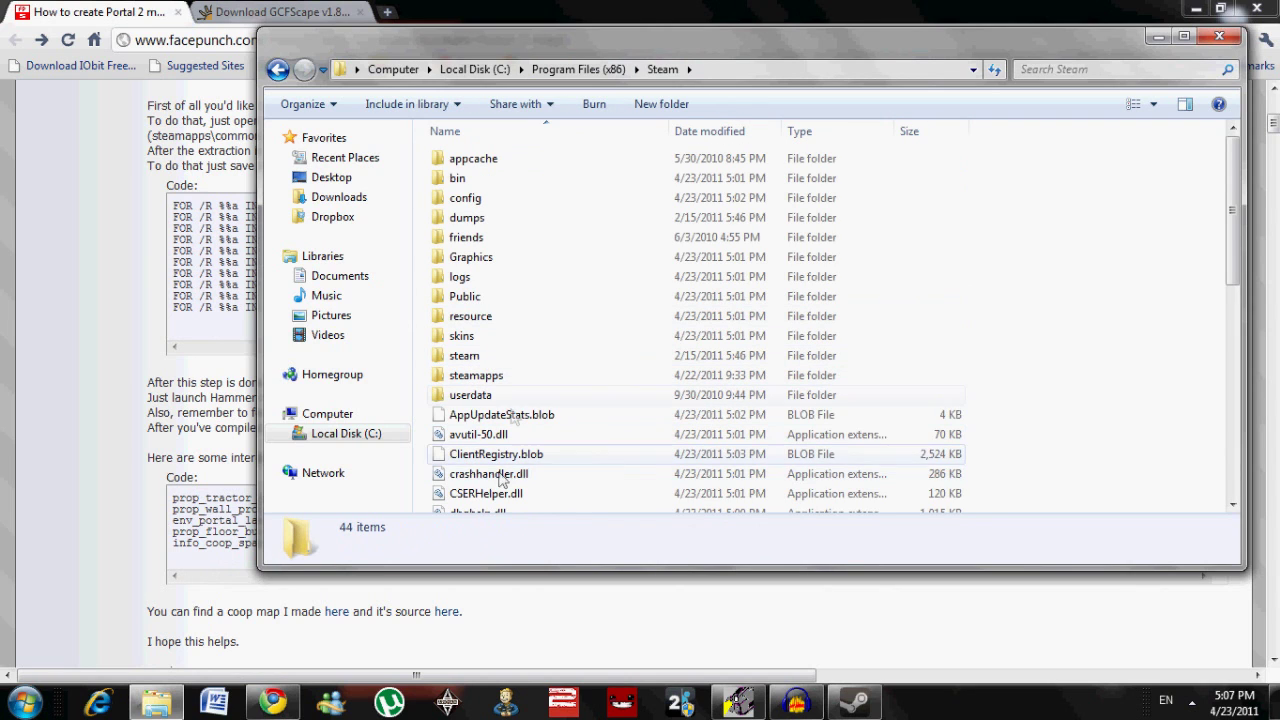
click(487, 380)
double_click(487, 377)
double_click(466, 158)
mouse_move(466, 200)
mouse_down()
mouse_move(543, 294)
mouse_move(468, 208)
mouse_up()
key(alt+Tab)
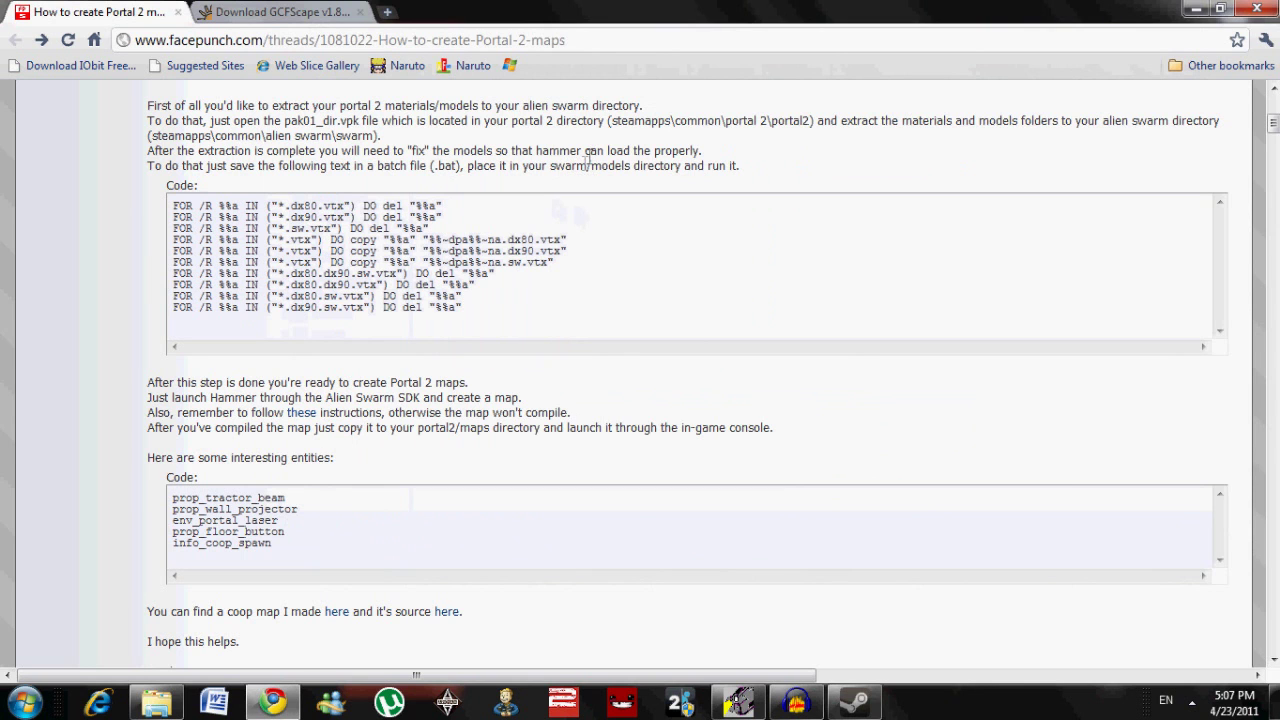
scroll(612, 385, down, 3)
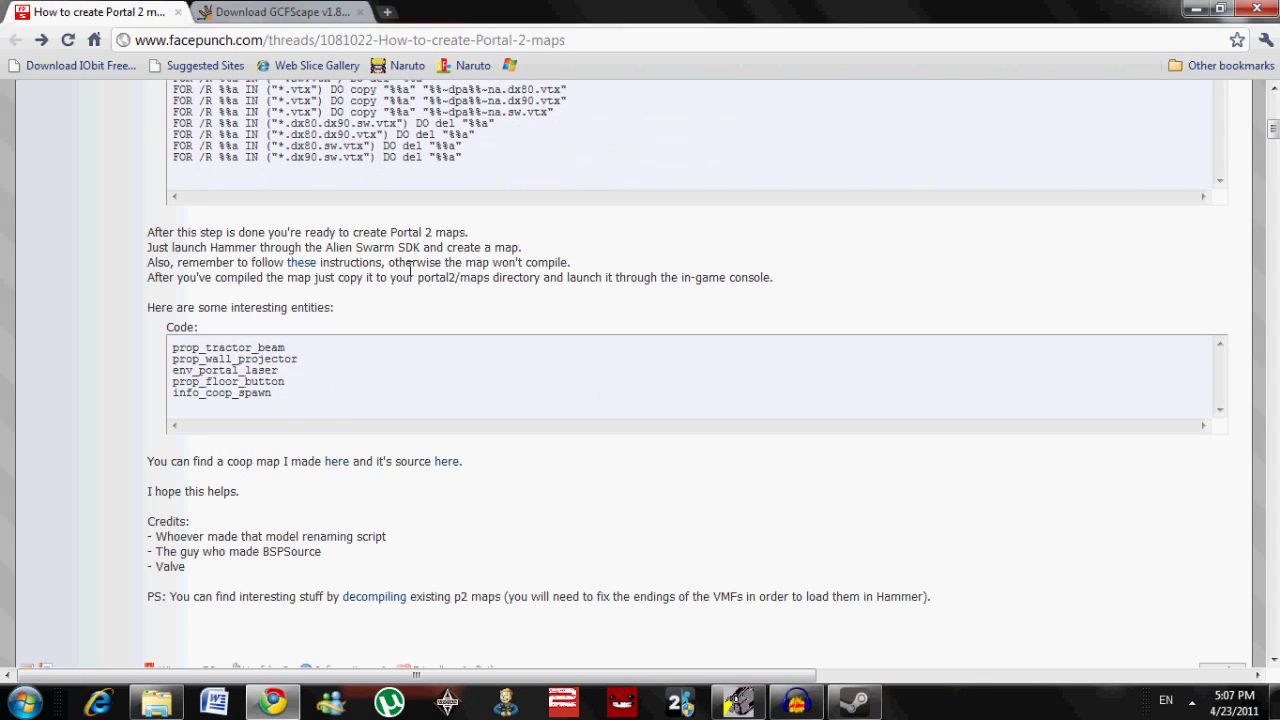
click(156, 703)
click(156, 703)
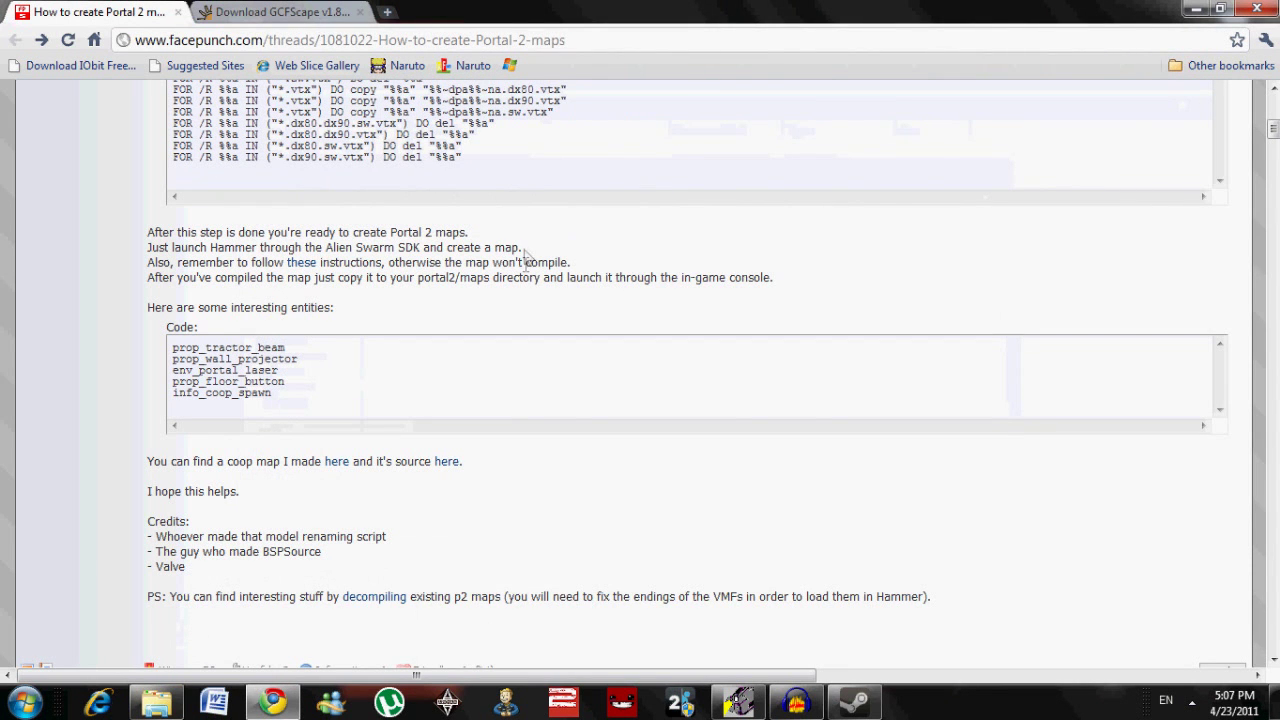
scroll(525, 250, up, 2)
scroll(525, 250, down, 2)
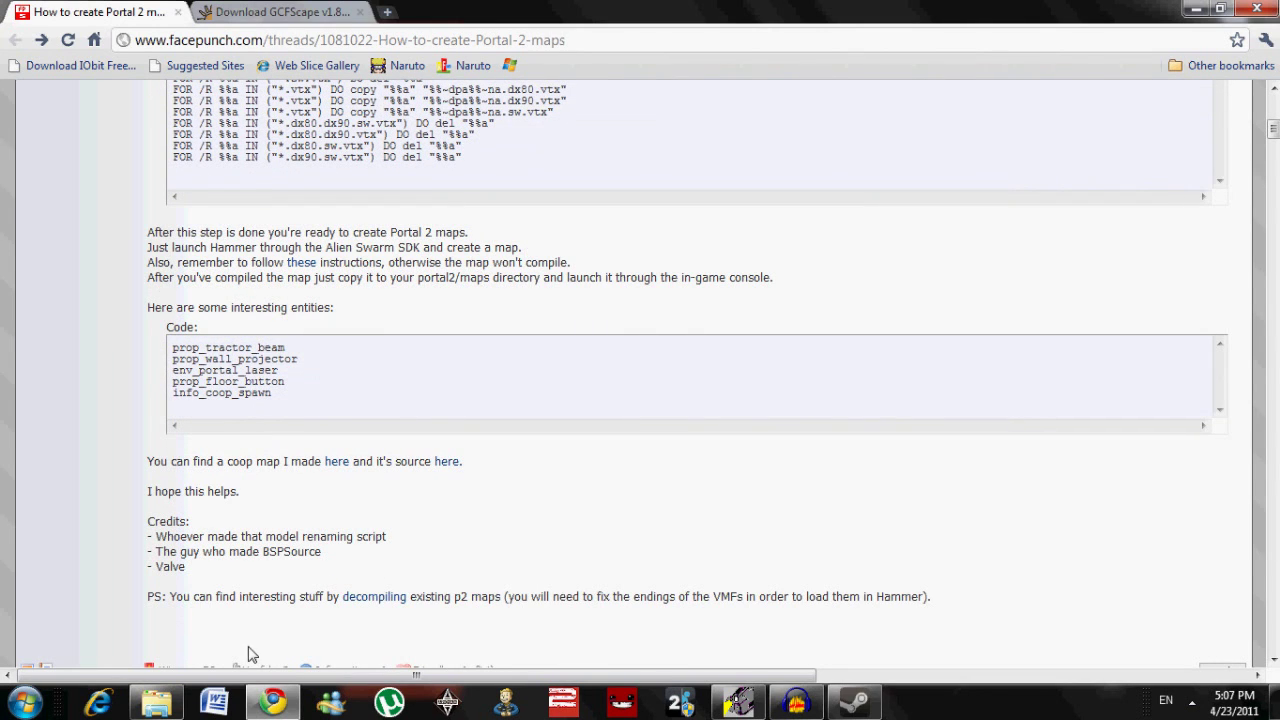
click(156, 705)
Restore the folder window and navigate from Steam via Program Files (x86) into VALVe\Portal 2
click(156, 705)
click(156, 705)
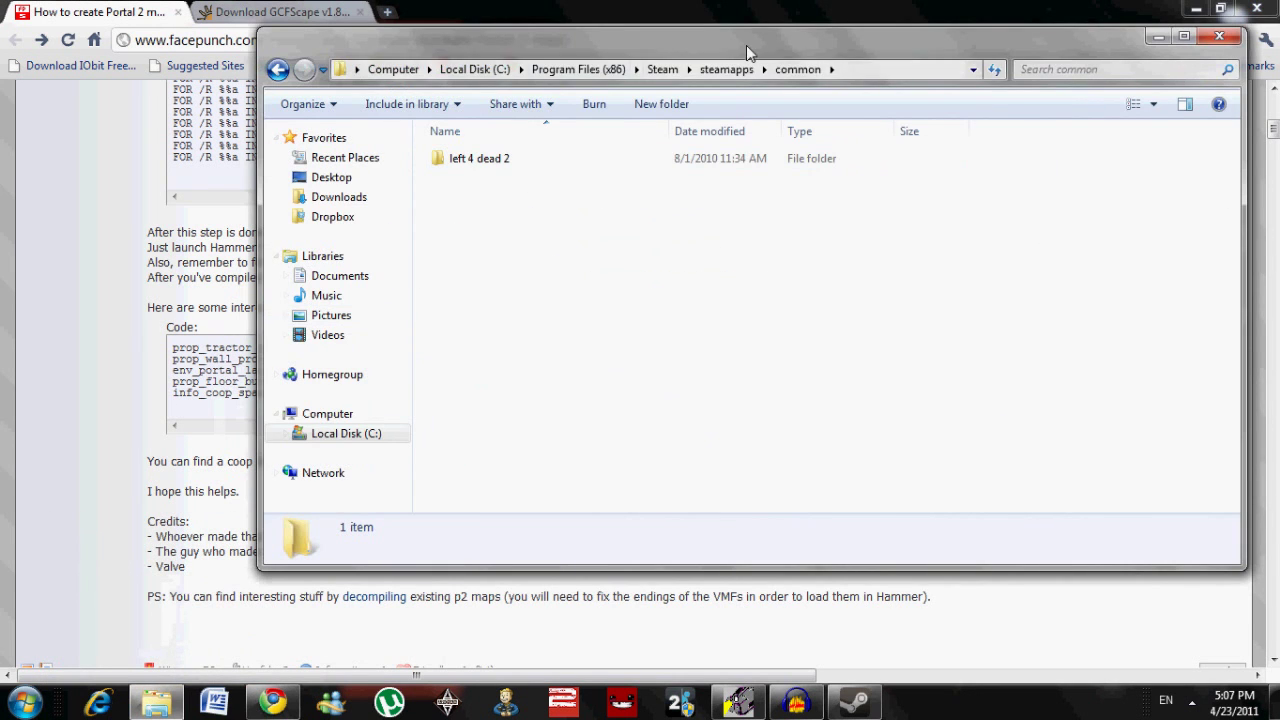
click(660, 69)
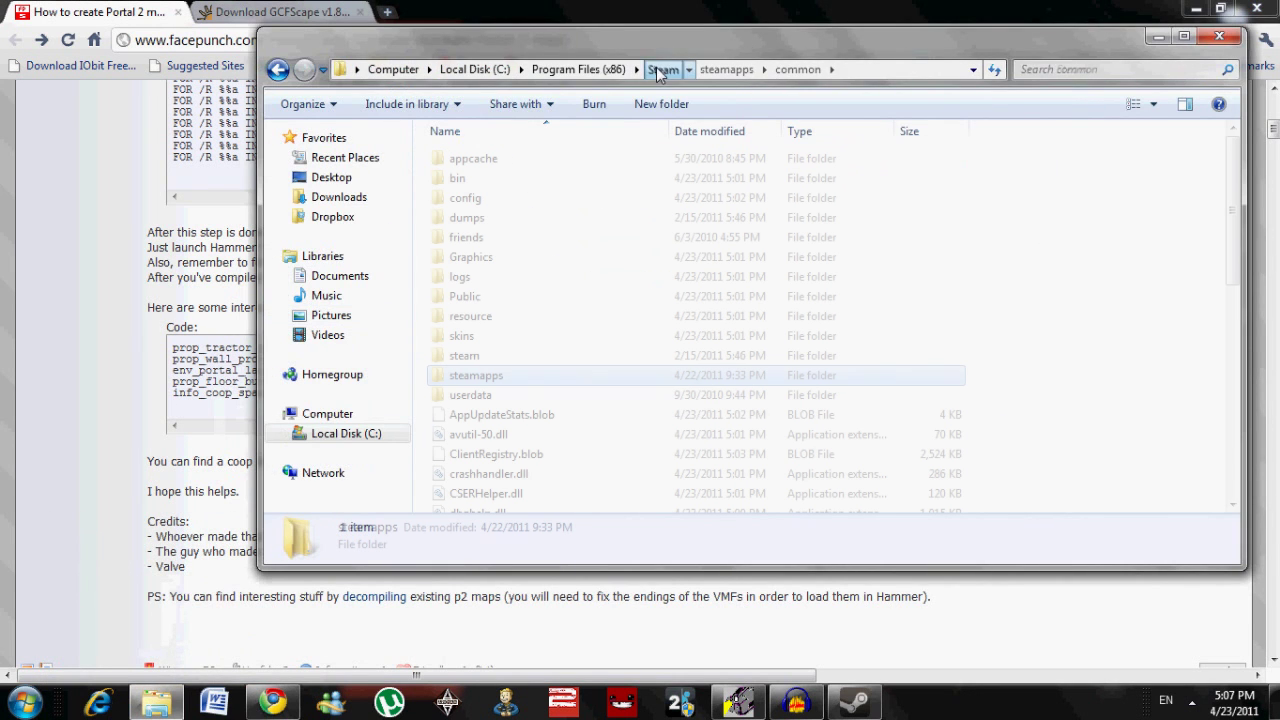
click(582, 69)
key(v)
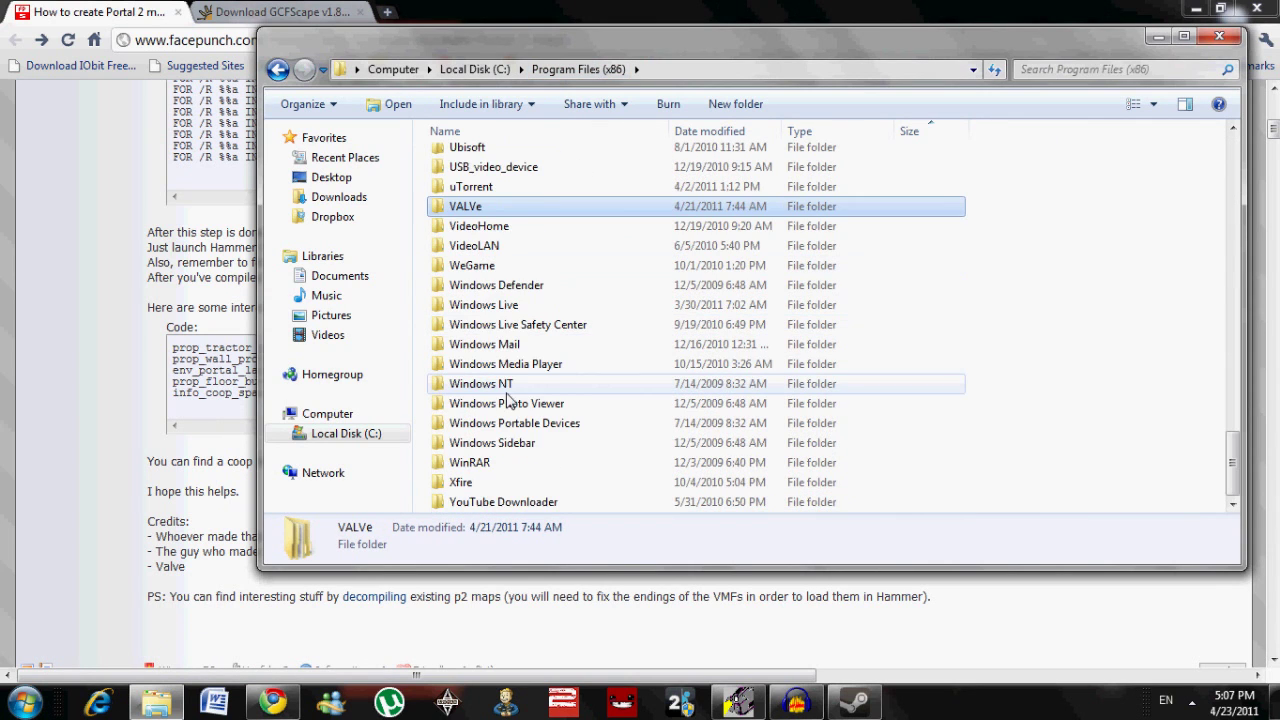
double_click(487, 208)
double_click(488, 178)
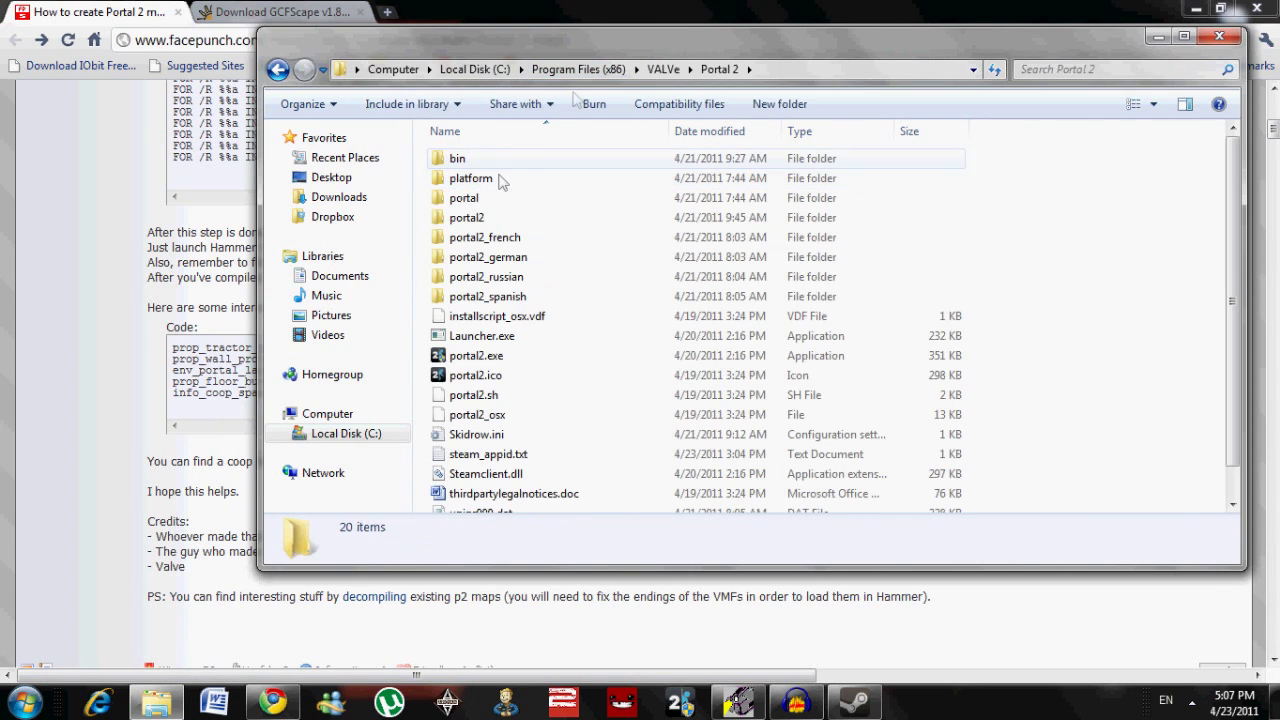
click(578, 69)
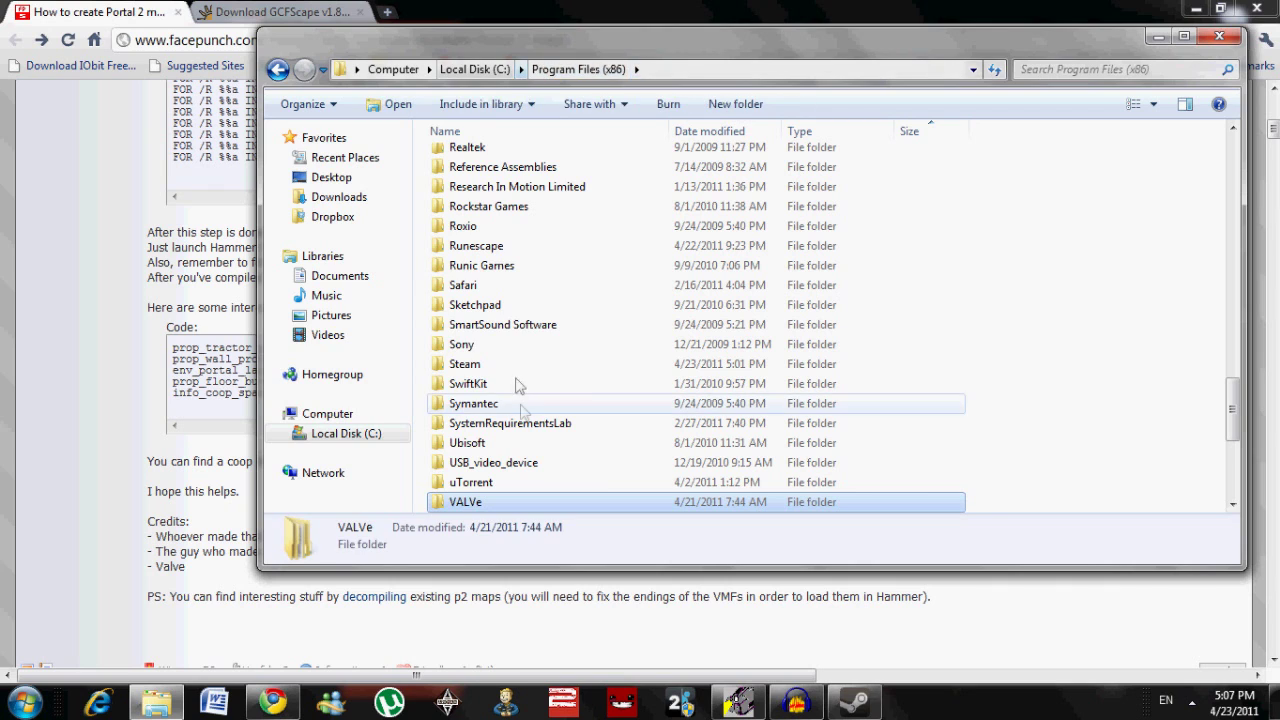
double_click(470, 502)
double_click(488, 178)
drag(575, 54, 598, 122)
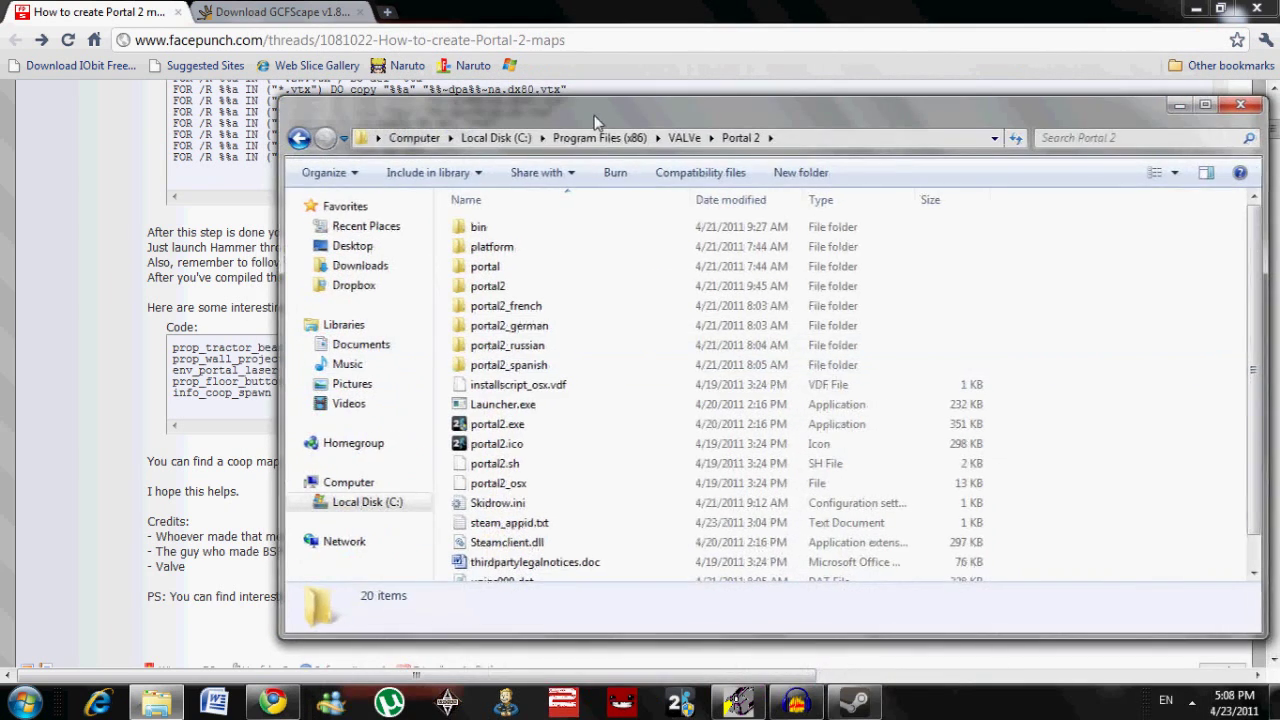
Open portal2\maps to view the .bsp map files, then switch back to the tutorial
double_click(515, 286)
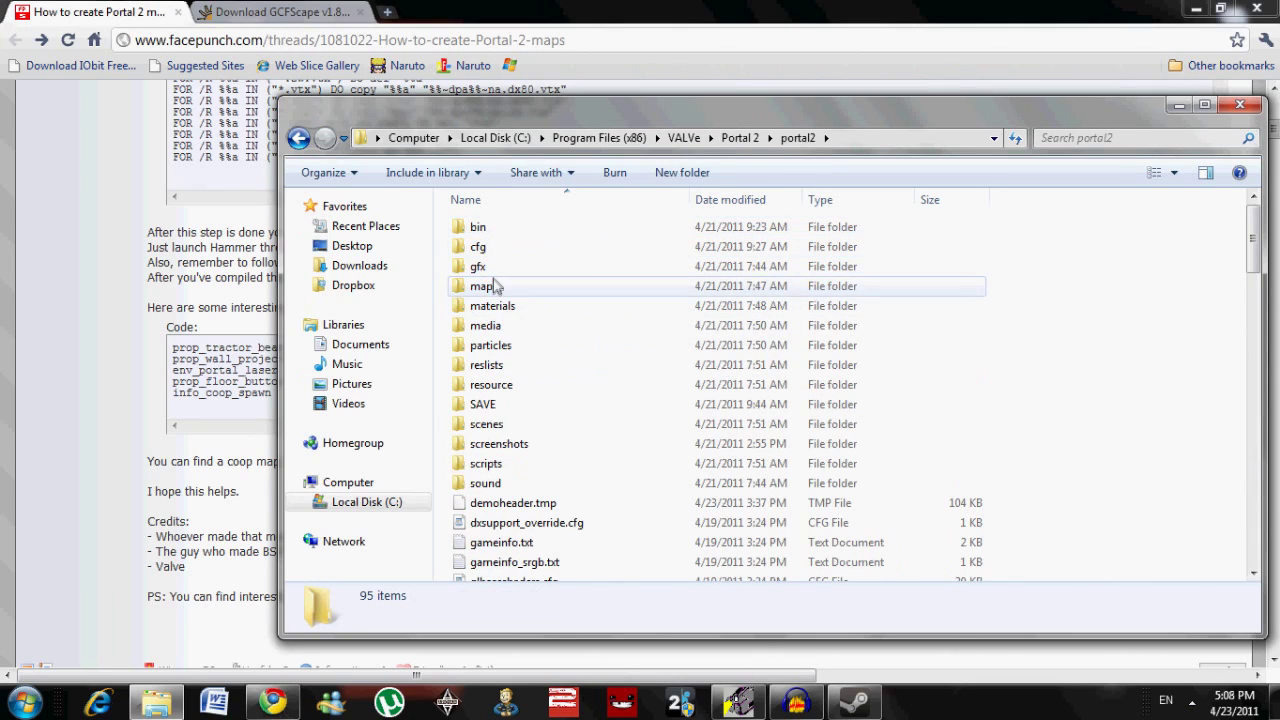
double_click(490, 286)
mouse_move(1262, 250)
mouse_down()
mouse_move(1265, 545)
mouse_move(1262, 228)
mouse_up()
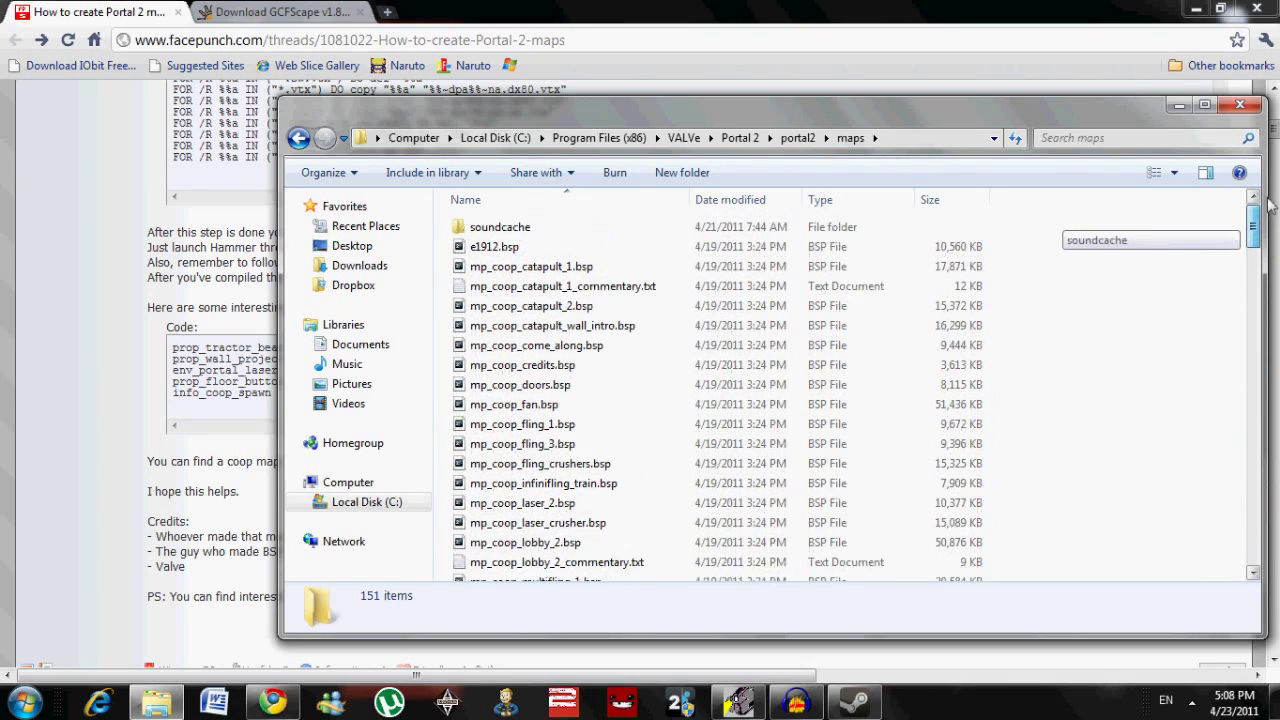
right_click(553, 326)
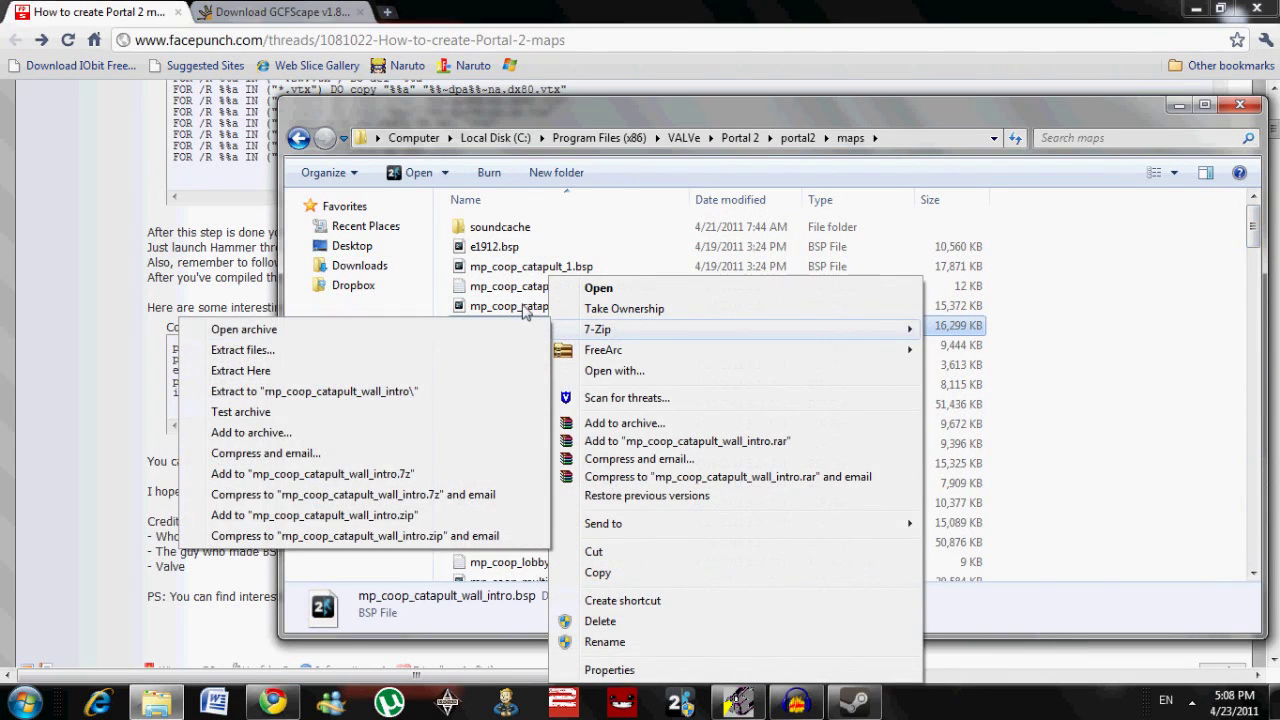
click(1160, 327)
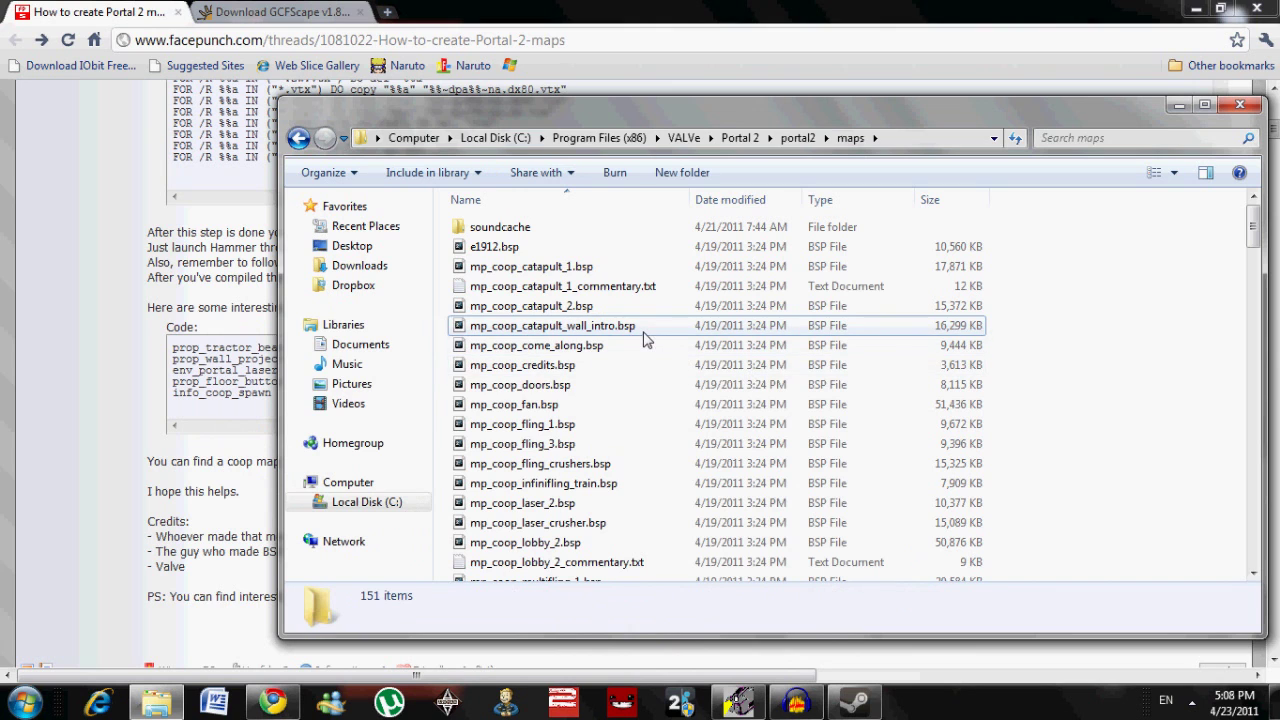
key(alt+Tab)
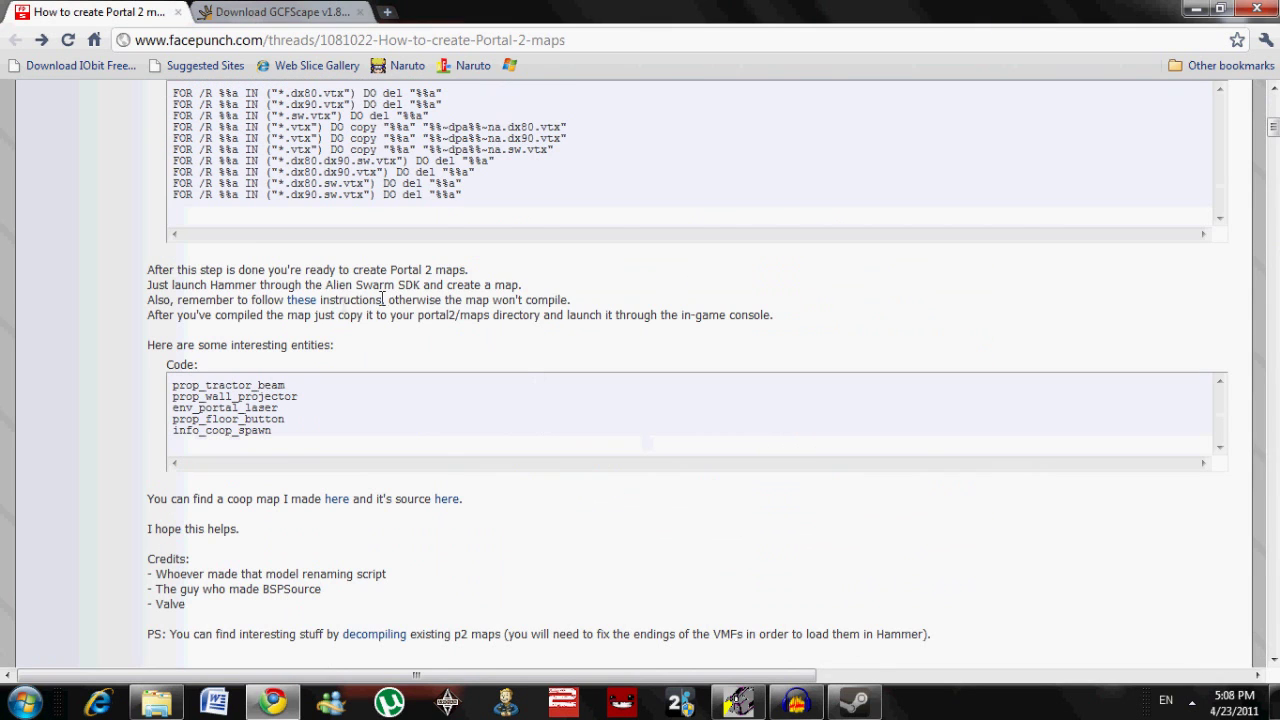
Open the tutorial's 'these' link in a new tab and view the Swarm Mapping basics page
middle_click(302, 302)
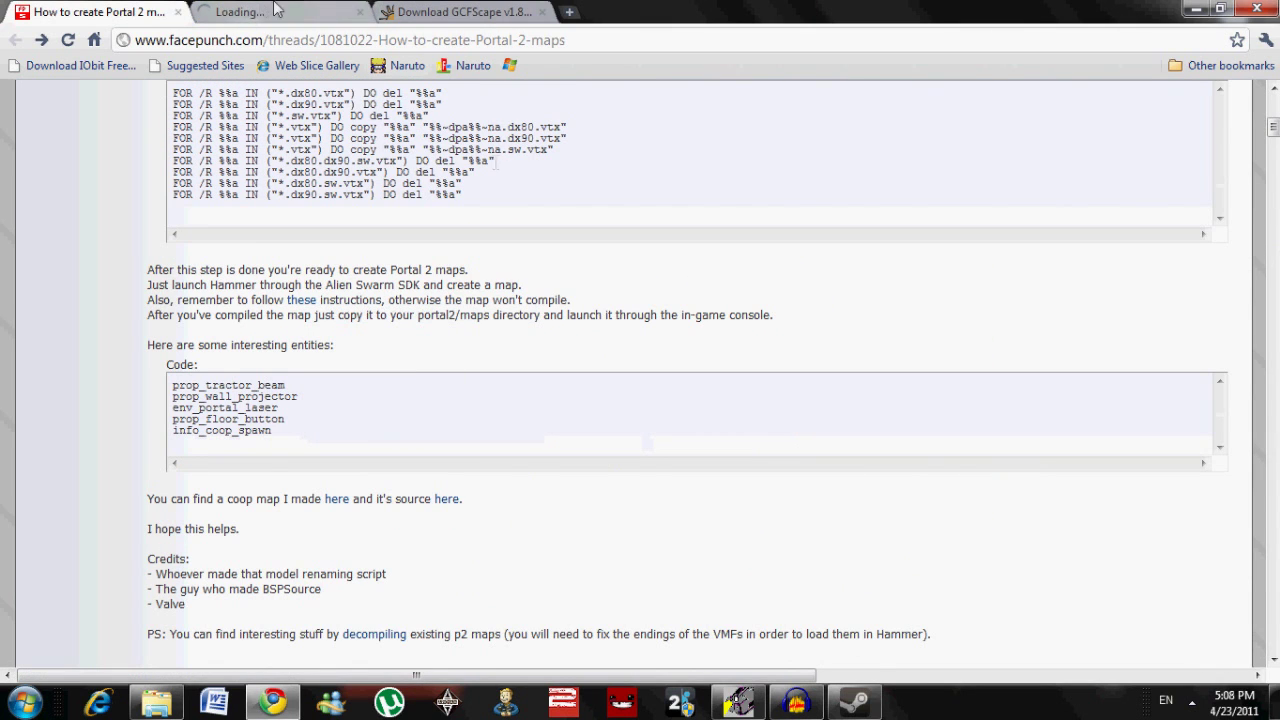
scroll(495, 162, up, 1)
scroll(495, 162, up, 3)
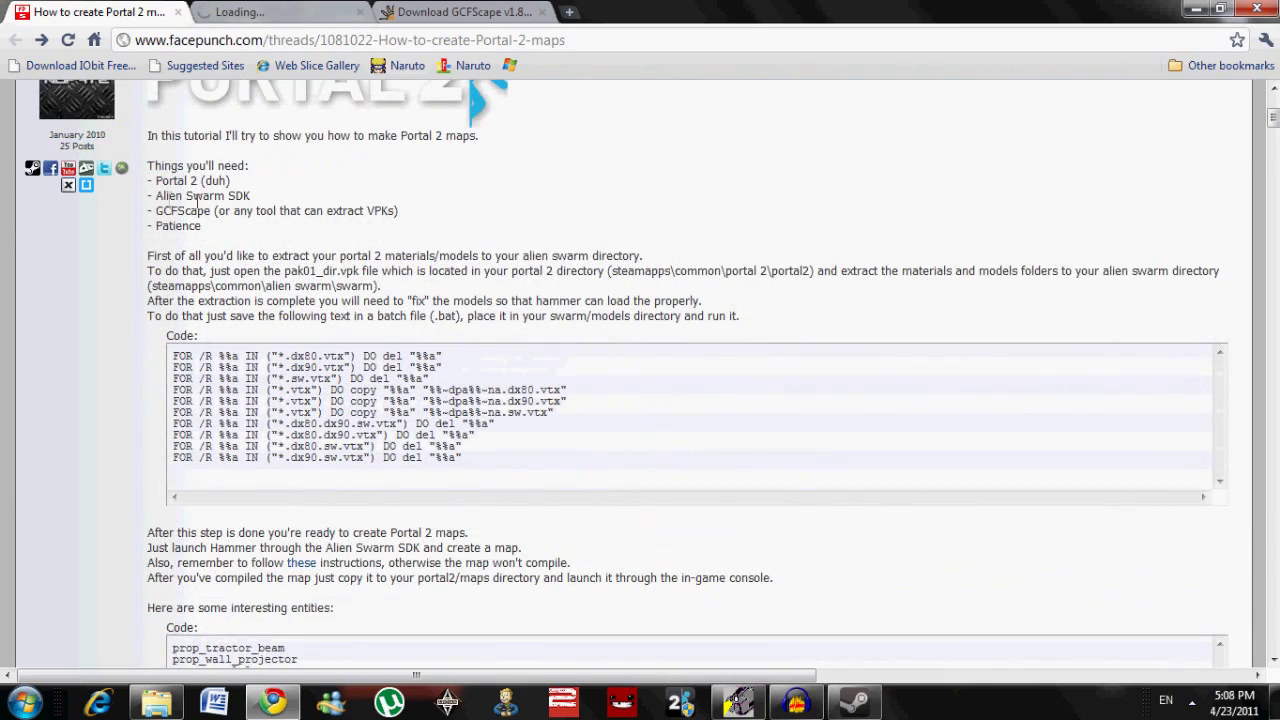
key(ctrl+Tab)
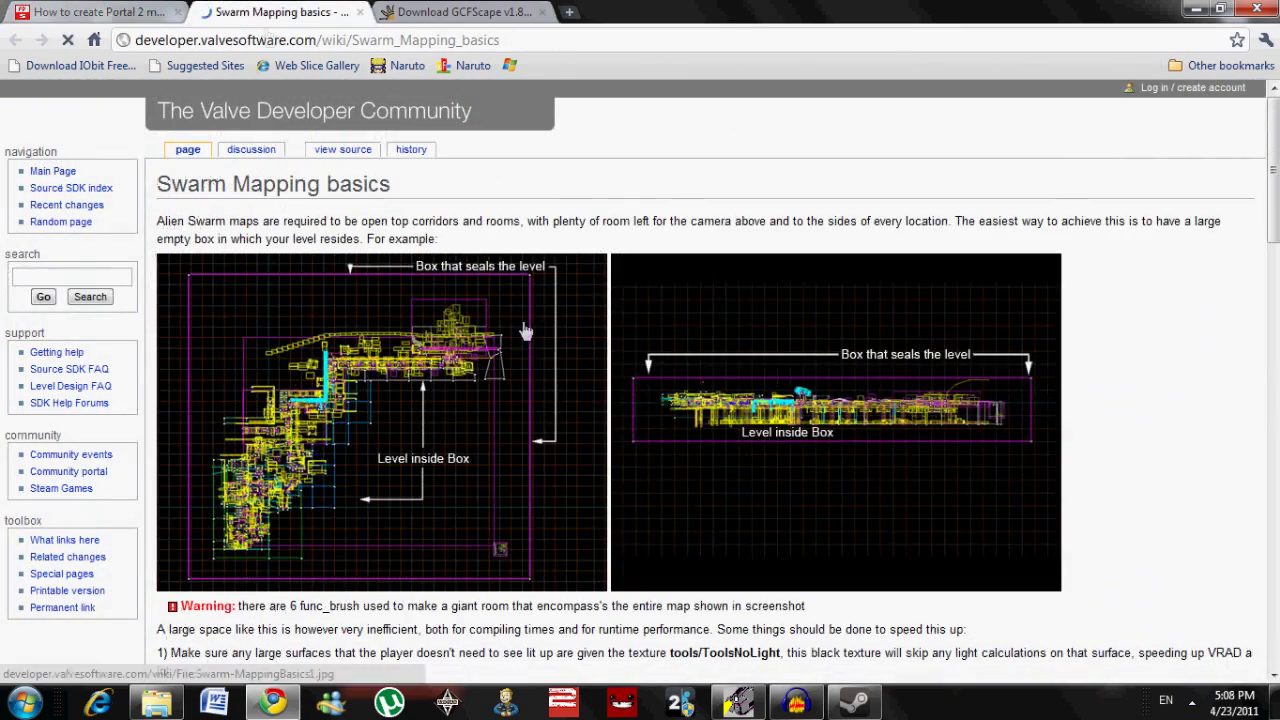